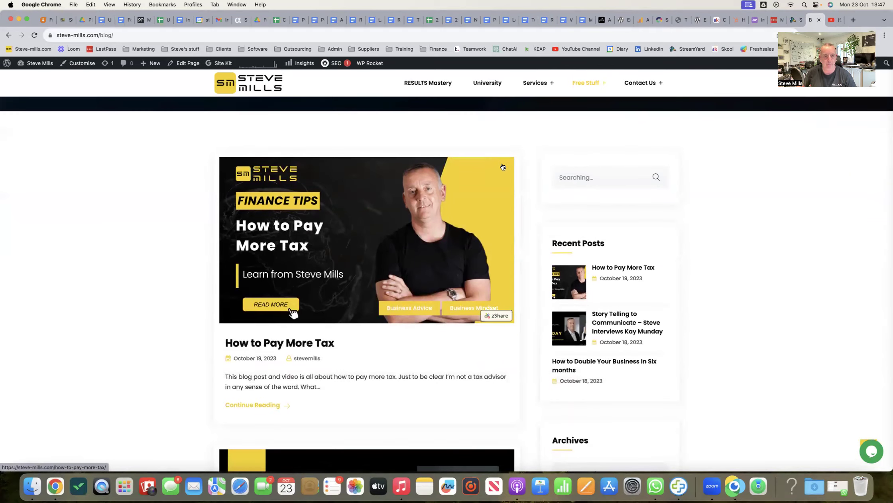
Step: Look through the published articles on the blog page, from "How to Pay More Tax" down to "What's your marketing budget?"
scroll(503, 167, "up", 3)
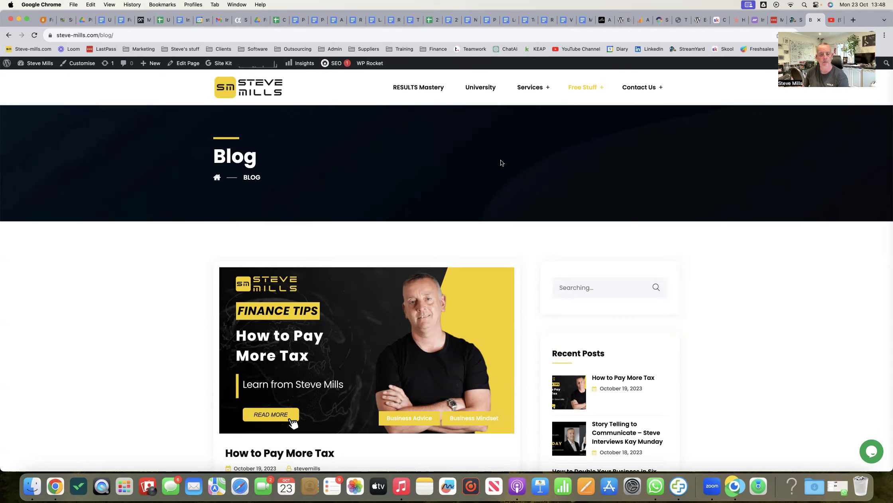
scroll(390, 167, "down", 5)
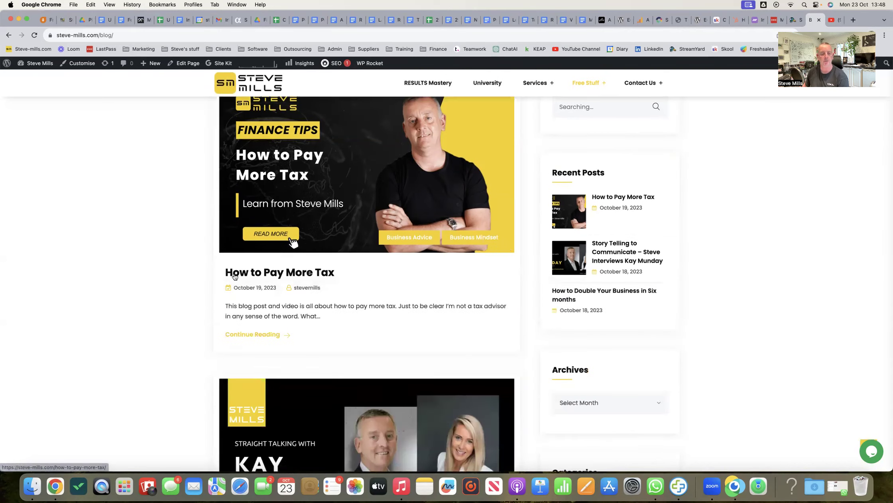
scroll(234, 273, "up", 1)
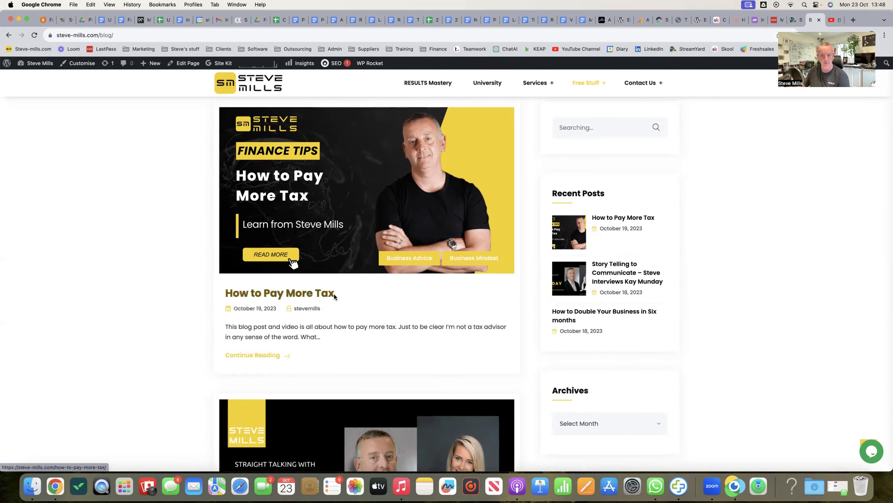
scroll(325, 295, "down", 1)
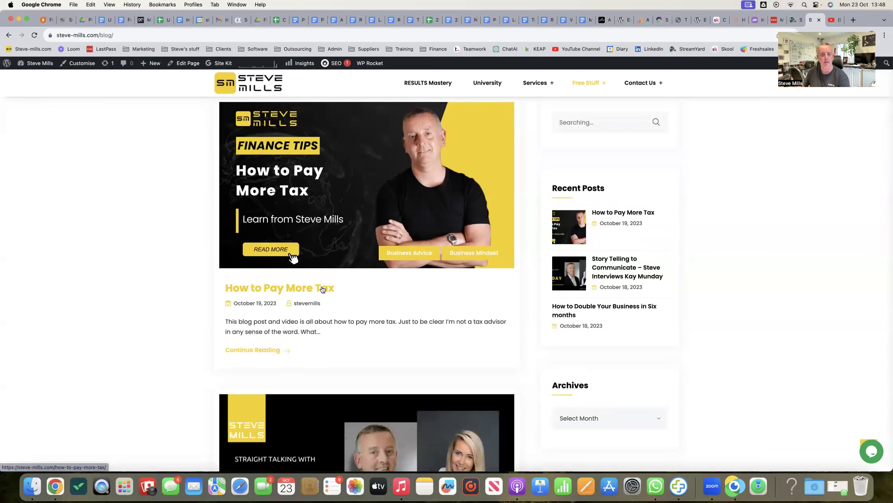
scroll(309, 295, "down", 2)
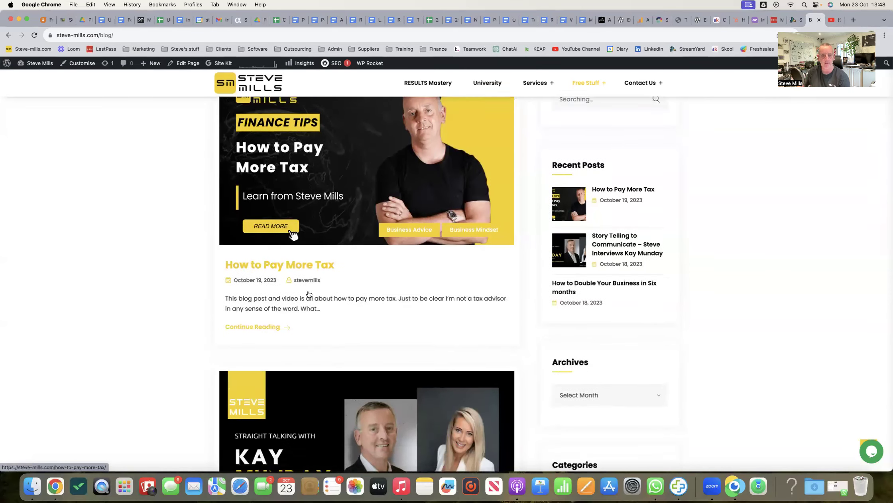
scroll(308, 294, "down", 15)
scroll(304, 354, "down", 10)
scroll(305, 354, "down", 1)
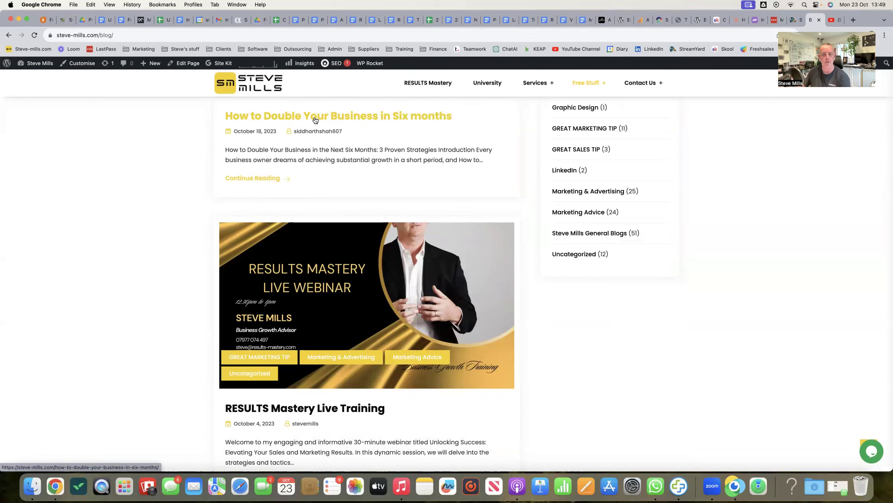
scroll(272, 121, "down", 3)
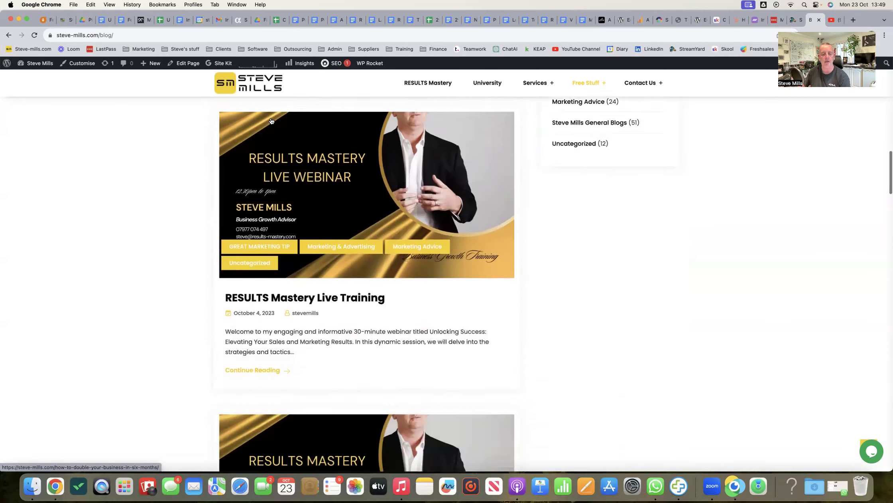
scroll(271, 120, "down", 8)
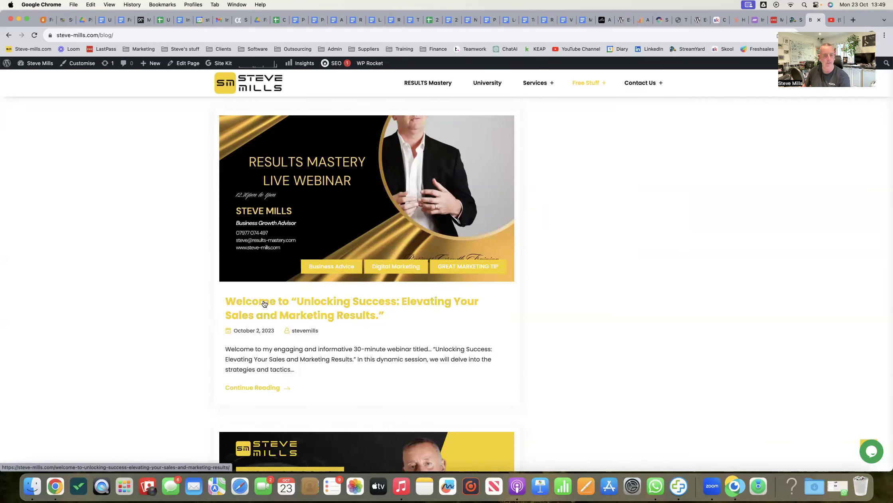
scroll(278, 309, "down", 8)
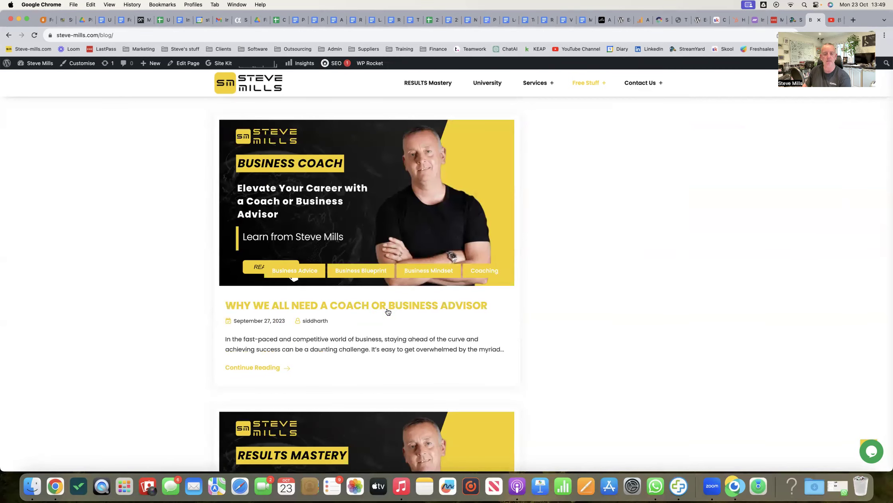
scroll(359, 313, "down", 7)
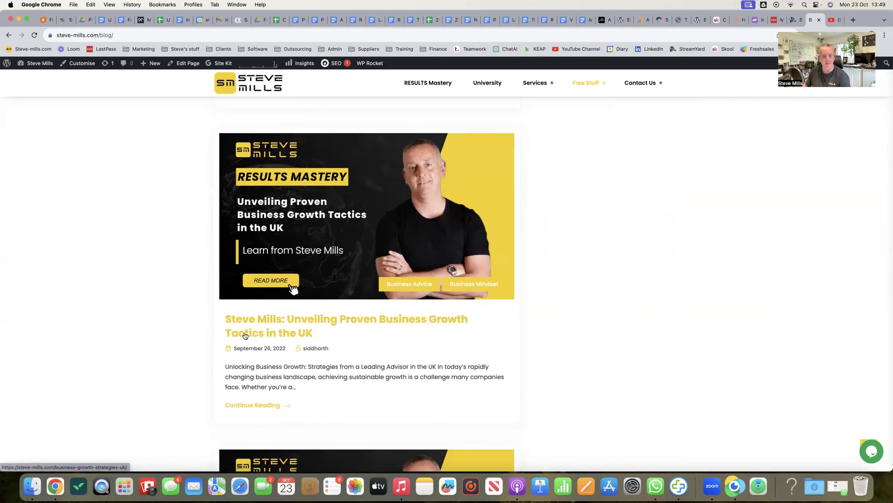
scroll(297, 335, "down", 6)
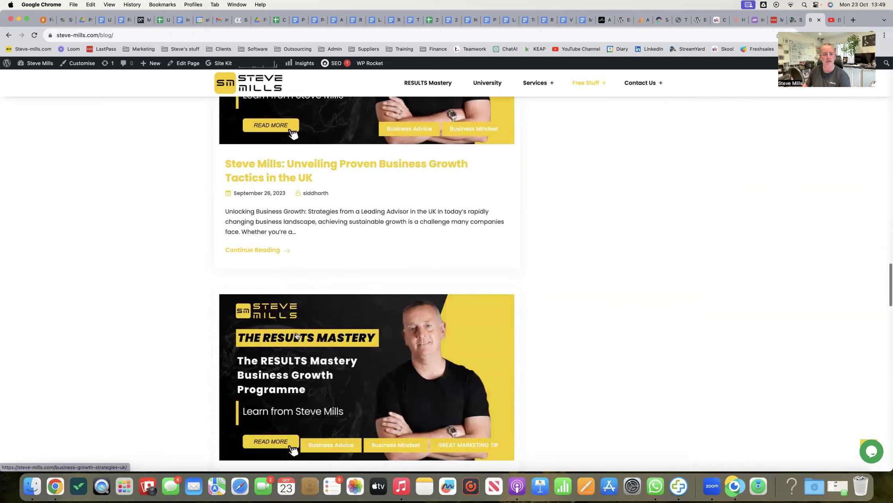
scroll(287, 339, "down", 1)
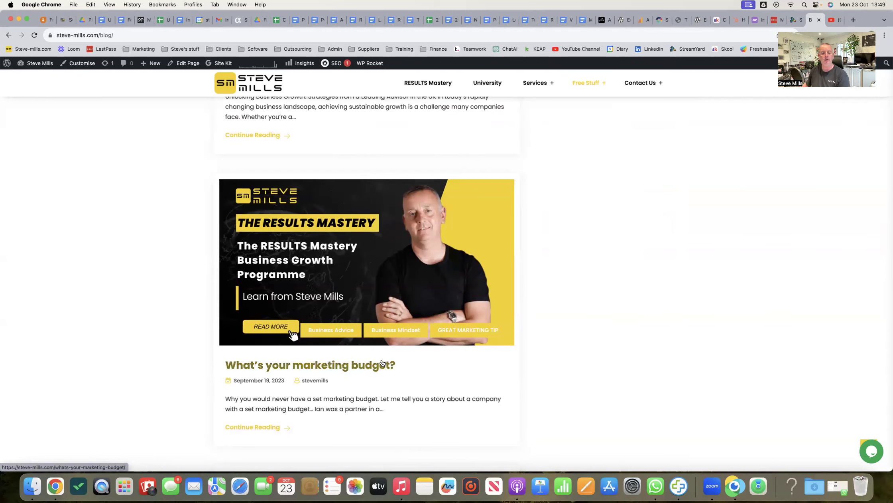
scroll(339, 346, "up", 20)
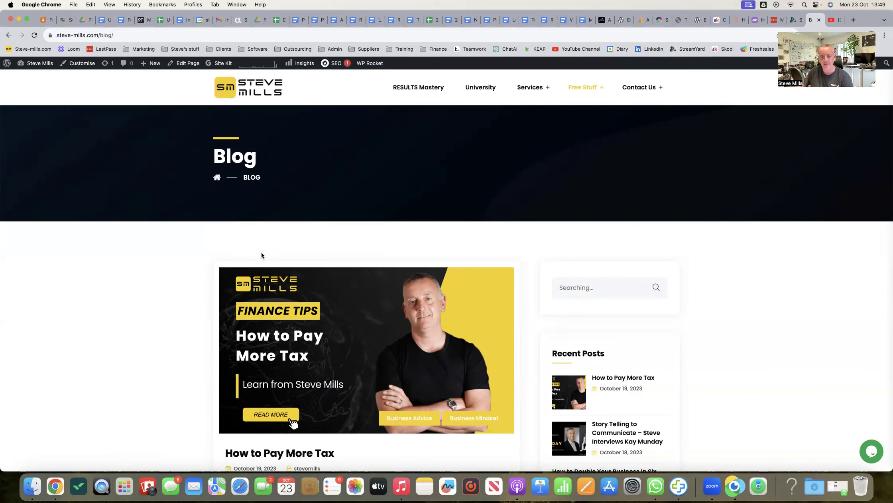
scroll(261, 252, "down", 3)
scroll(268, 267, "up", 3)
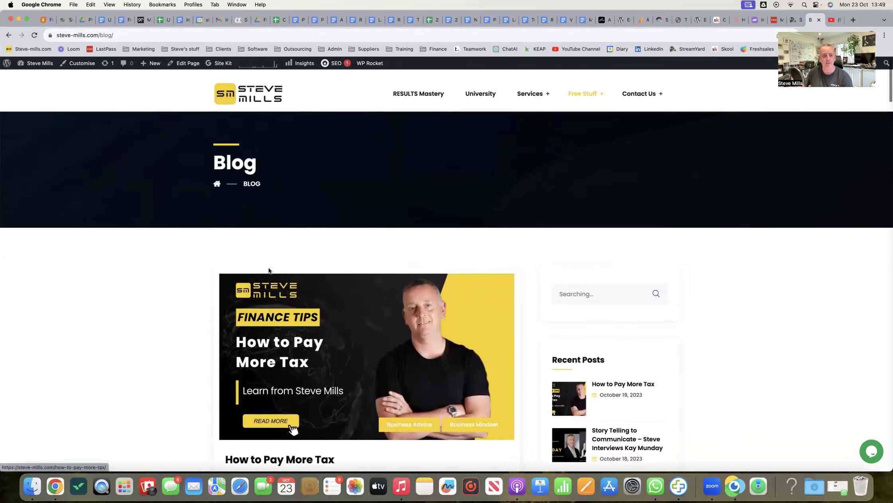
Step: Go from the live blog page to the WordPress admin area and open the list of all posts
mouse_move(270, 271)
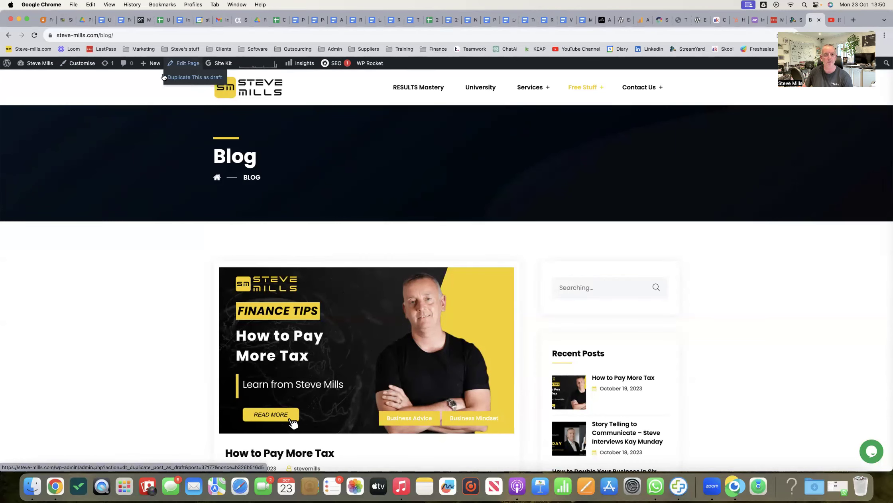
mouse_move(151, 65)
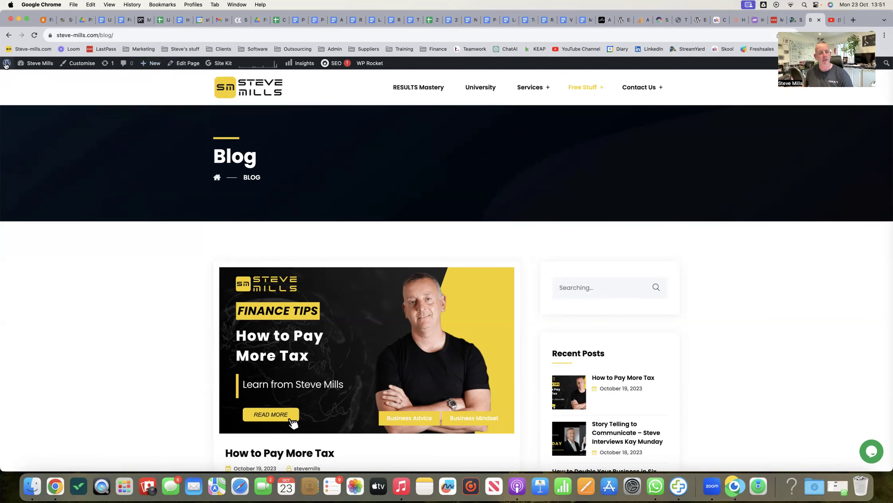
mouse_move(5, 64)
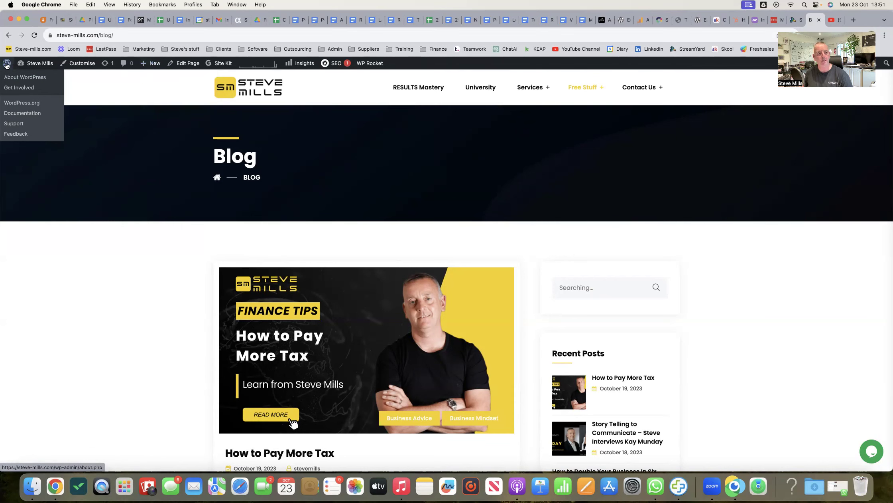
left_click(7, 64)
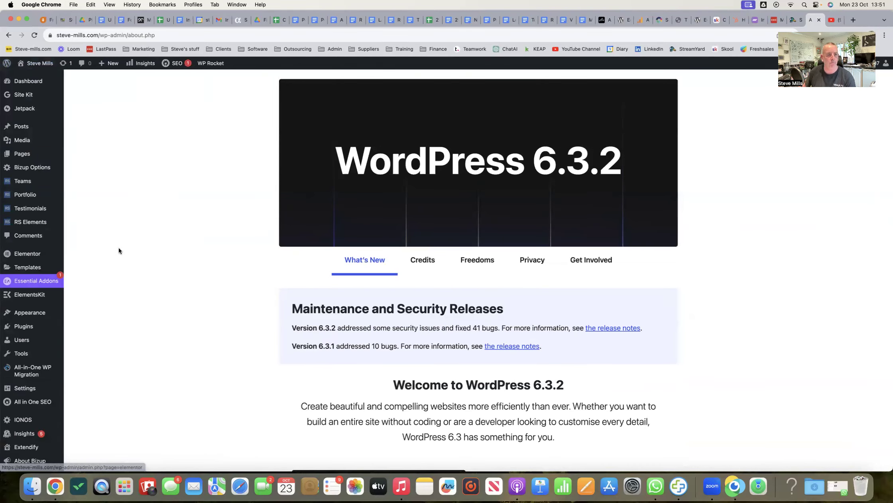
mouse_move(20, 127)
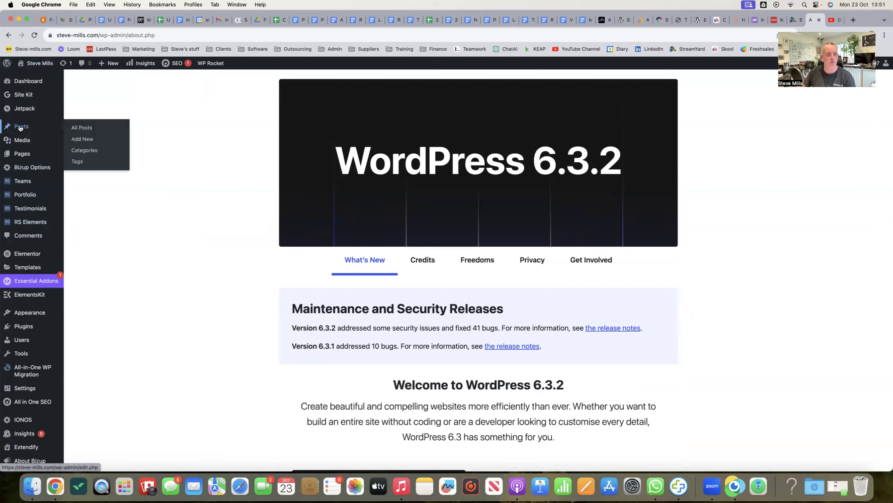
left_click(83, 128)
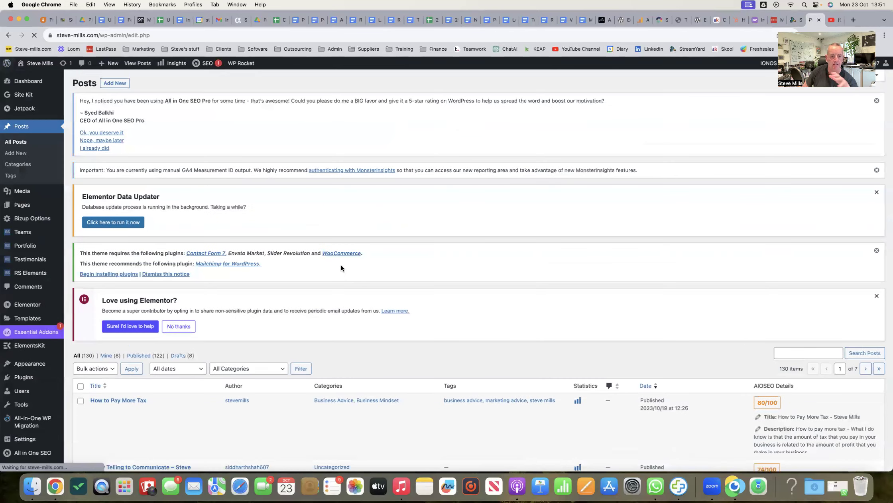
Step: Look through the existing published and draft posts in the admin post list
scroll(342, 264, "down", 2)
scroll(341, 264, "down", 5)
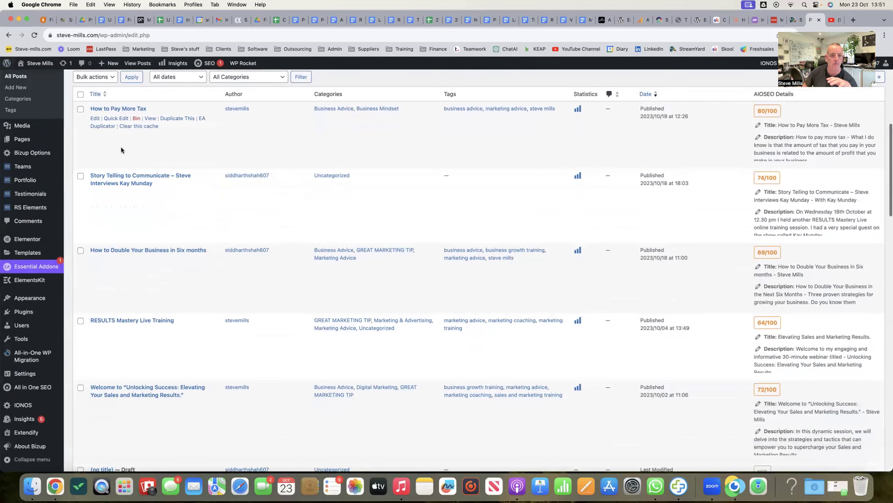
scroll(204, 211, "down", 3)
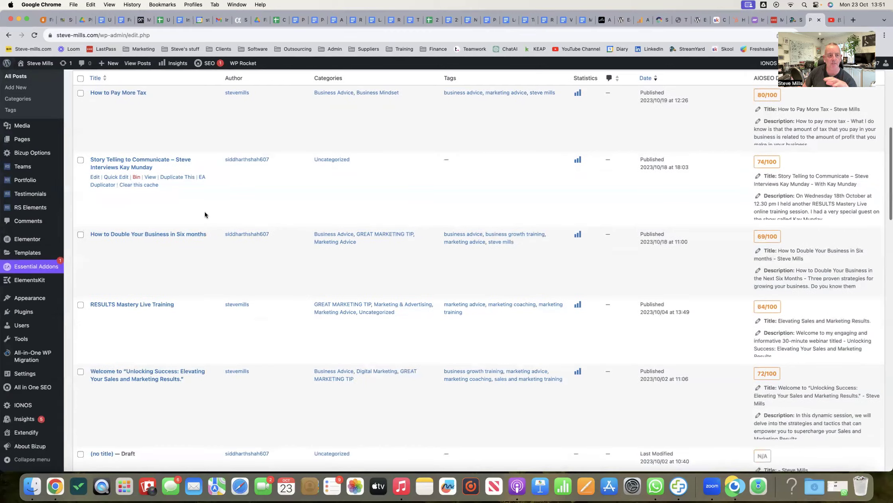
scroll(205, 211, "down", 10)
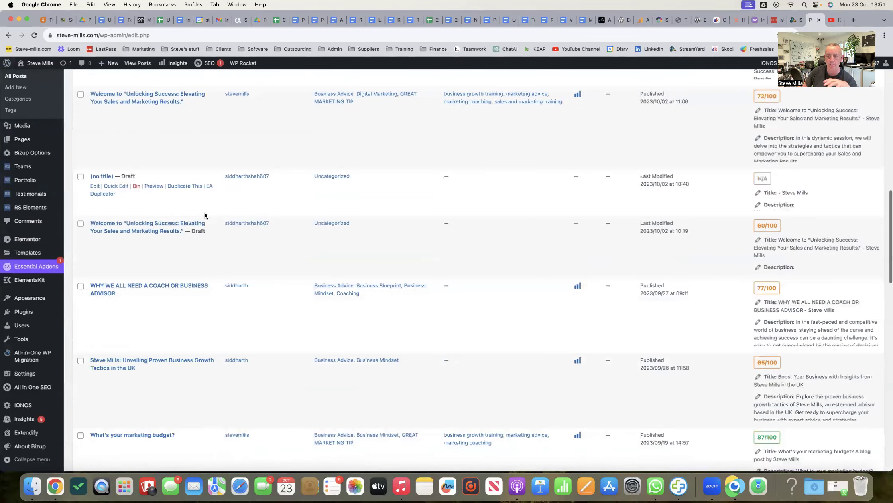
scroll(205, 213, "up", 15)
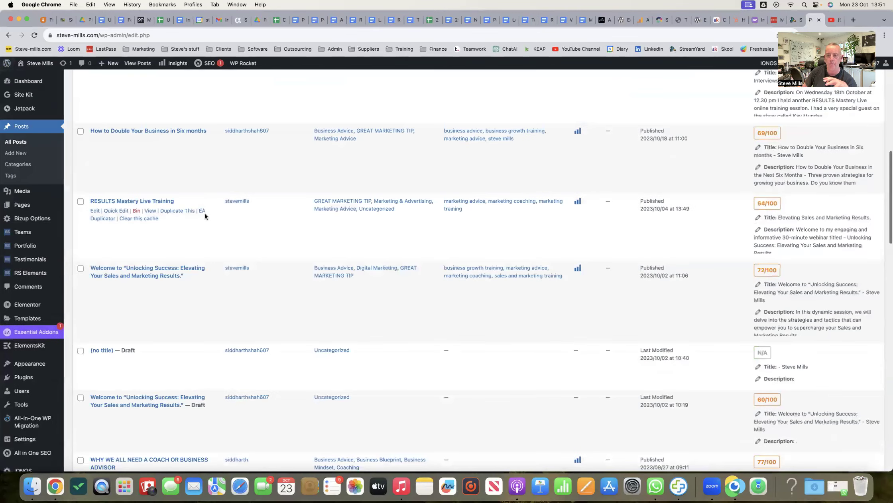
scroll(205, 212, "up", 3)
scroll(205, 212, "down", 3)
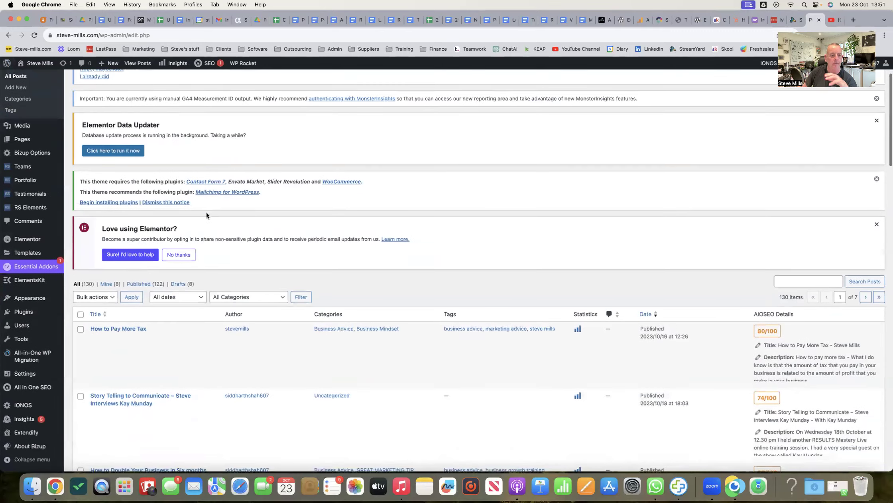
Step: Create a new blank blog post from the admin post list
scroll(213, 215, "up", 3)
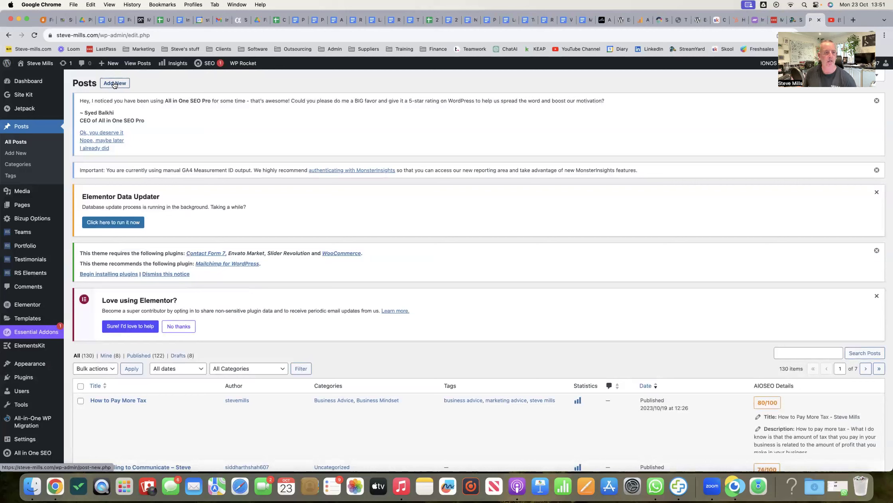
mouse_move(111, 65)
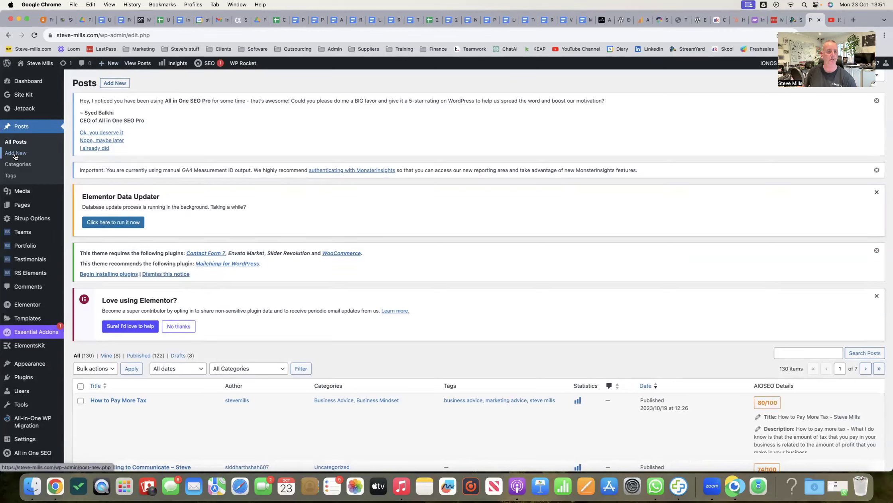
left_click(116, 86)
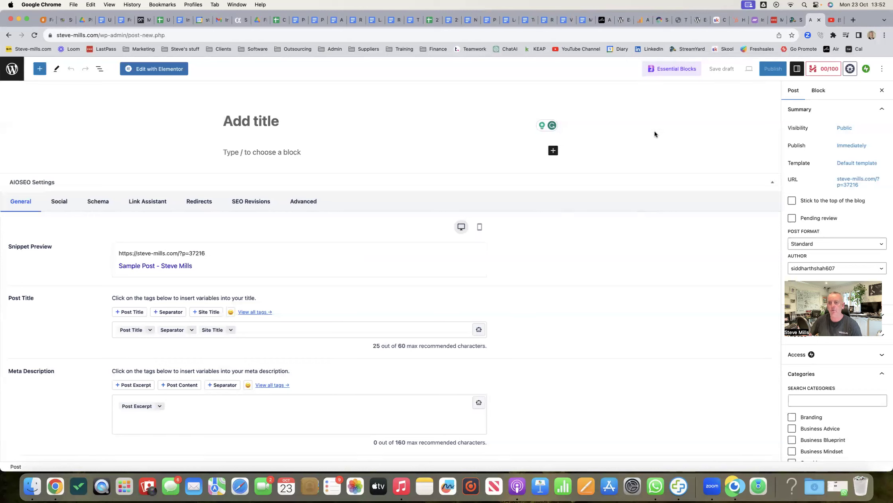
Step: Copy the web address of the YouTube video "10 WAYS TO INCREASE SALES" and return to the new post's editor
left_click(832, 22)
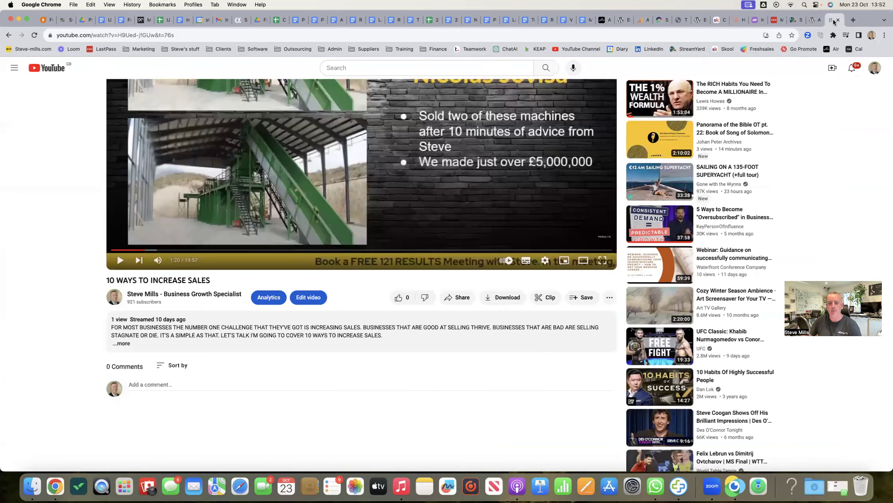
scroll(459, 153, "up", 3)
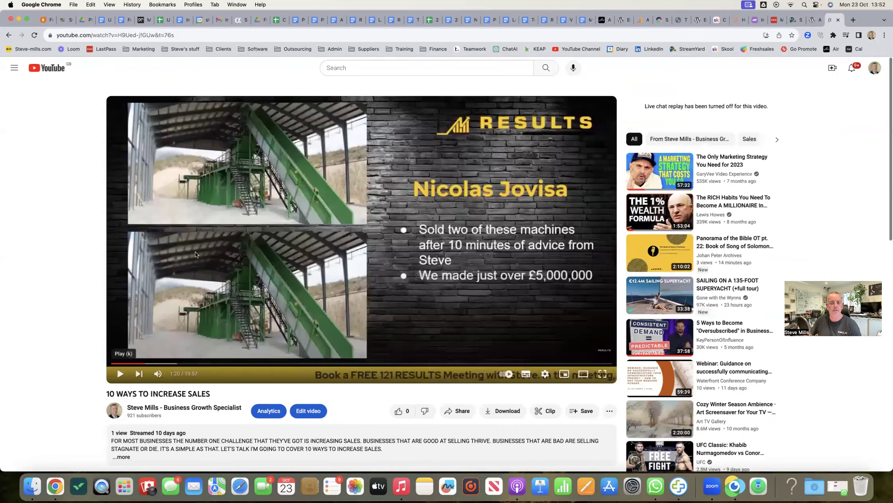
scroll(361, 236, "down", 1)
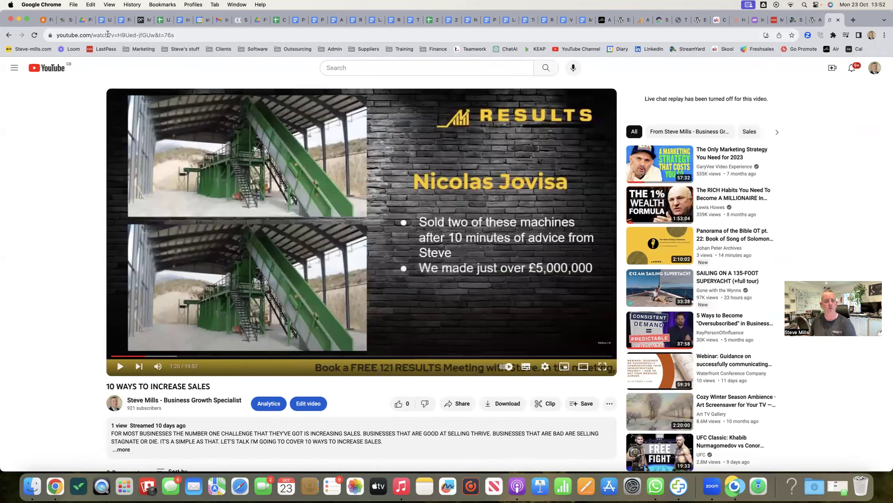
left_click(149, 35)
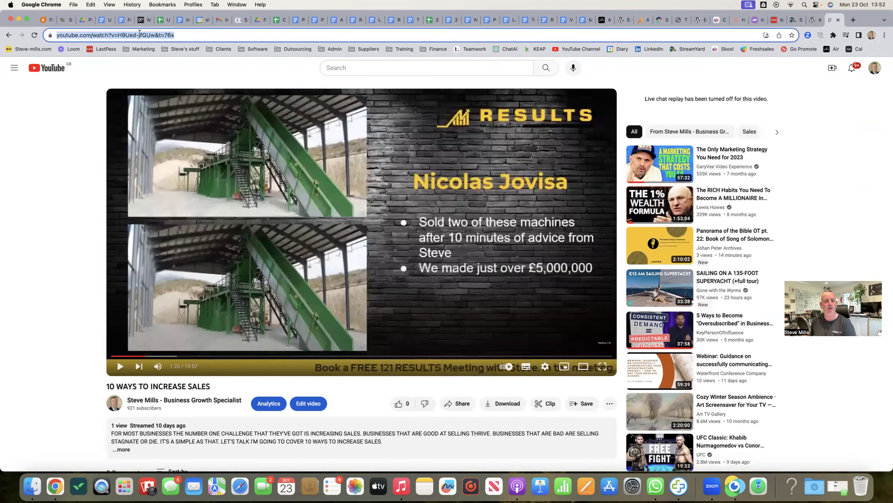
left_click(91, 5)
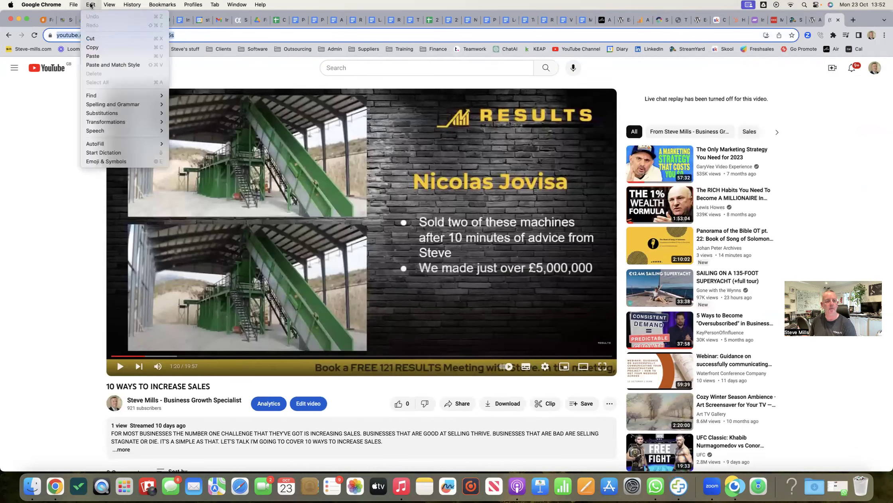
left_click(104, 48)
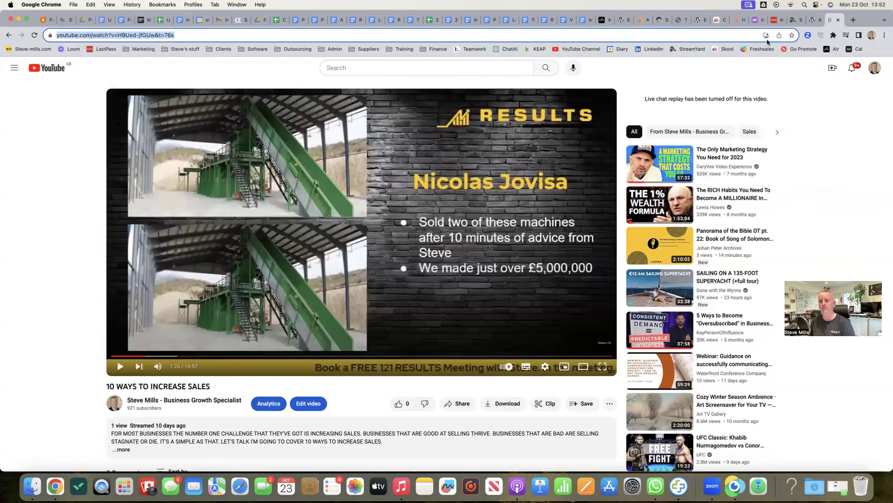
left_click(812, 19)
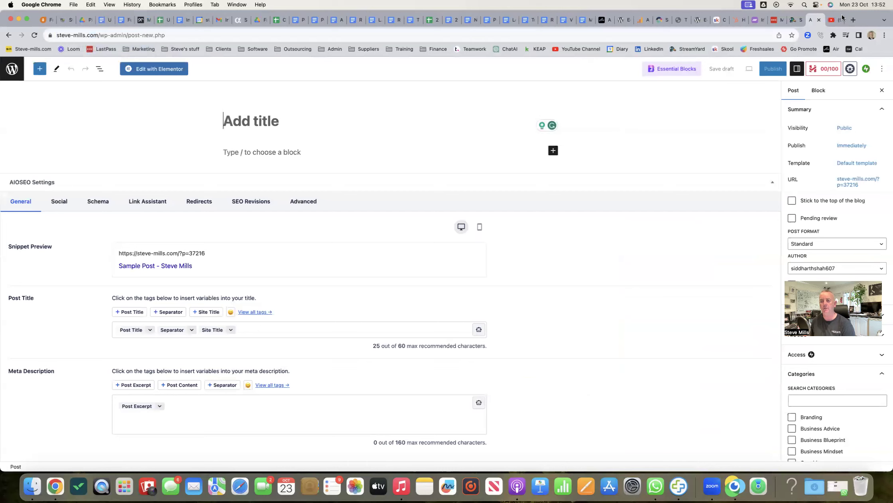
Step: Check the YouTube video's title and title the new post "10 Ways to Increase Sales"
left_click(831, 20)
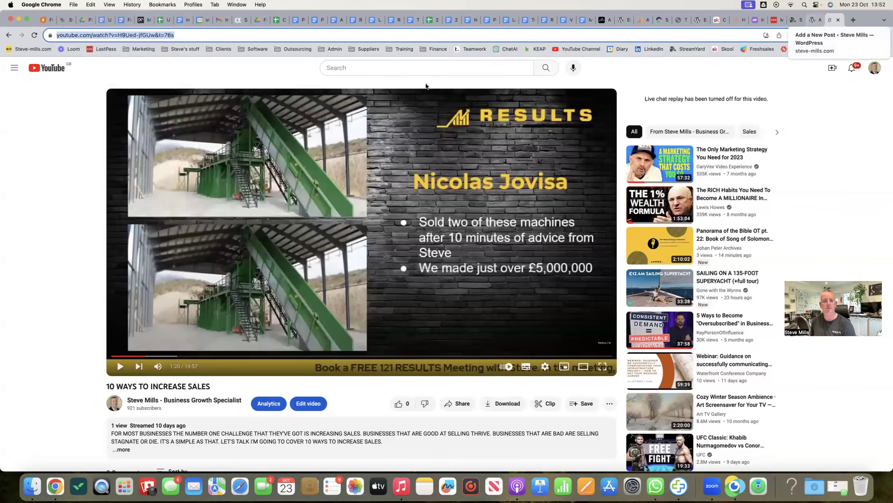
key("ctrl+shift+Tab")
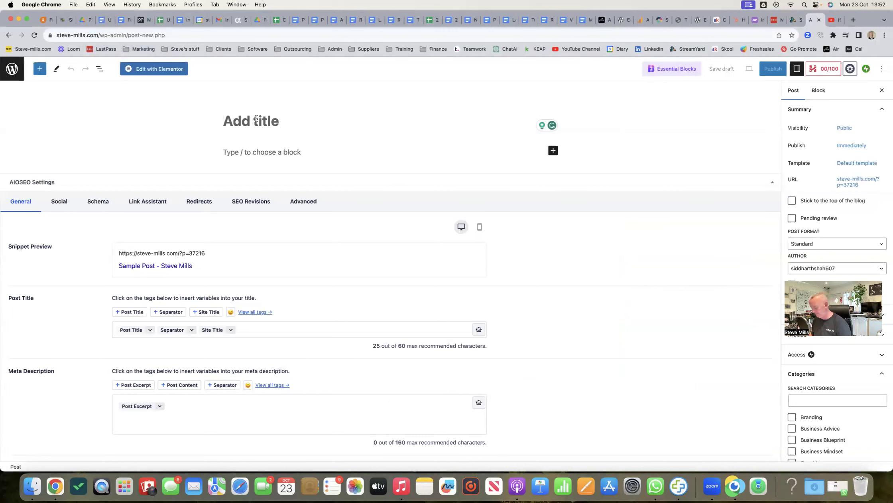
type("10 Ways ")
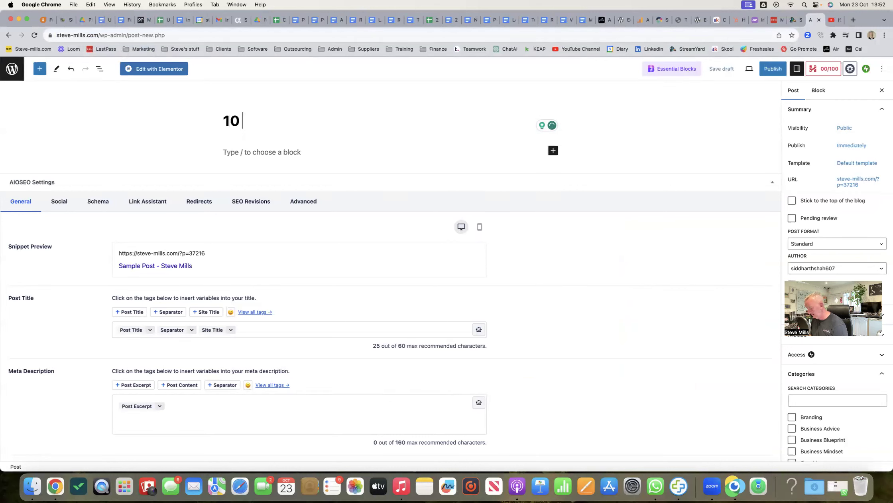
type("t")
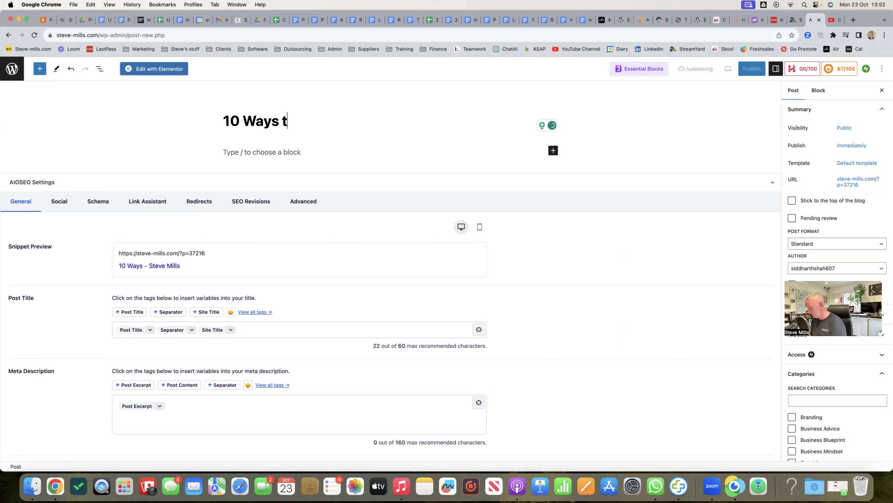
type("o In")
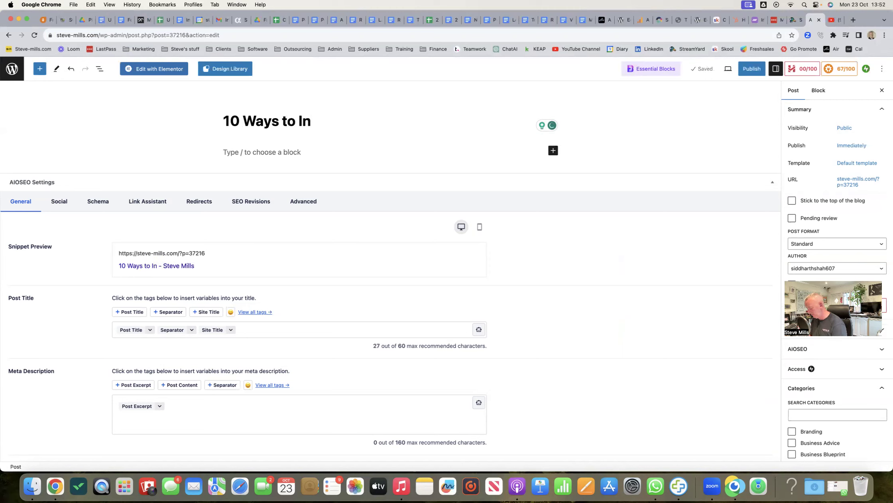
type("crease Sales")
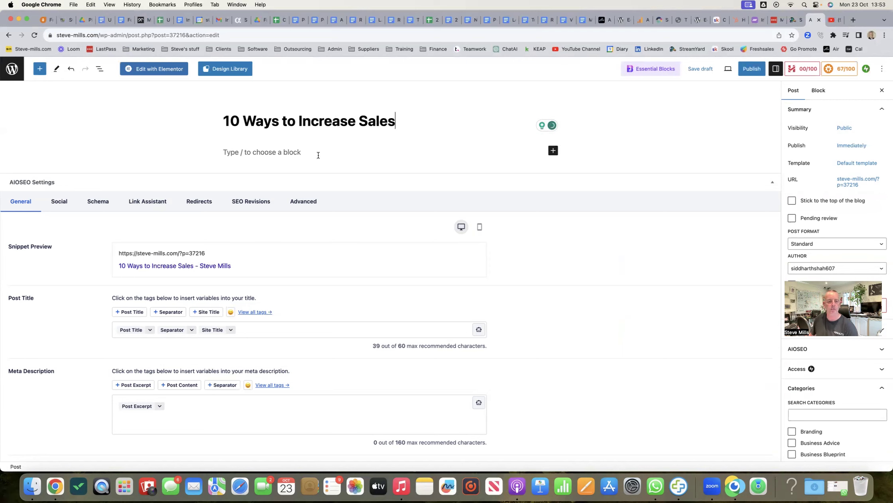
Step: Enter the placeholder text "dfsfdfd" as the post's first paragraph and embed the copied YouTube video below it
left_click(263, 152)
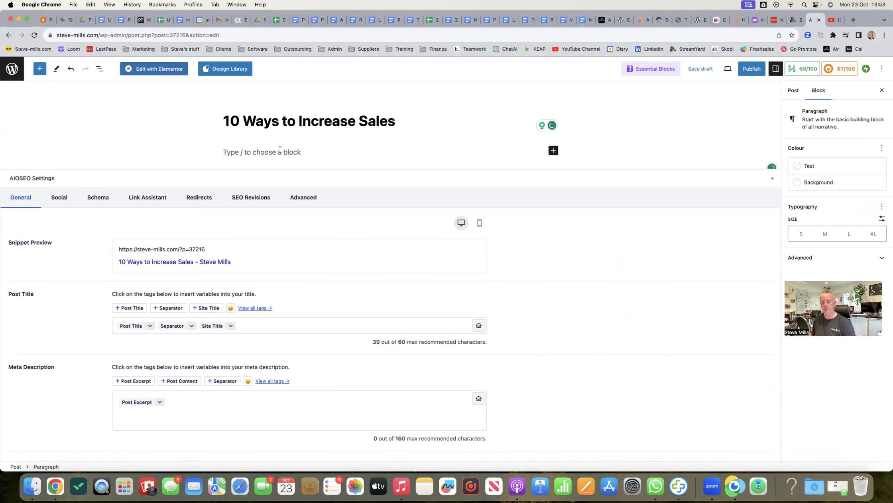
type("dfsfdfd")
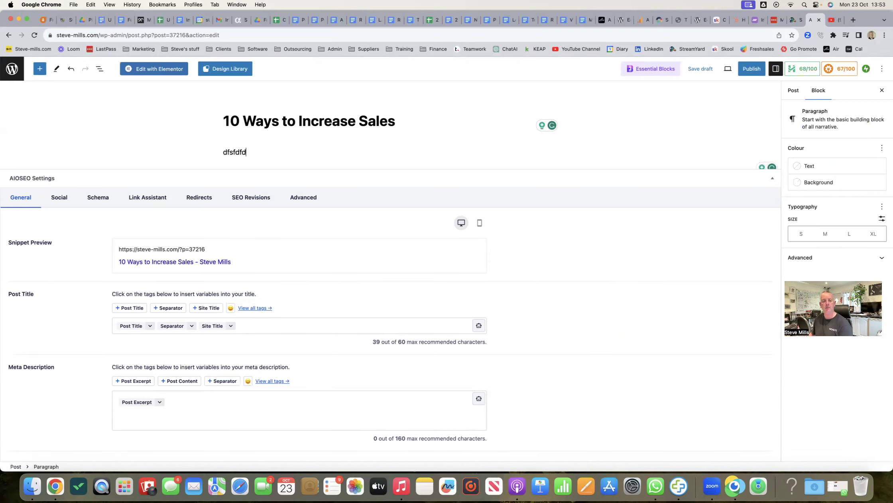
key("Return")
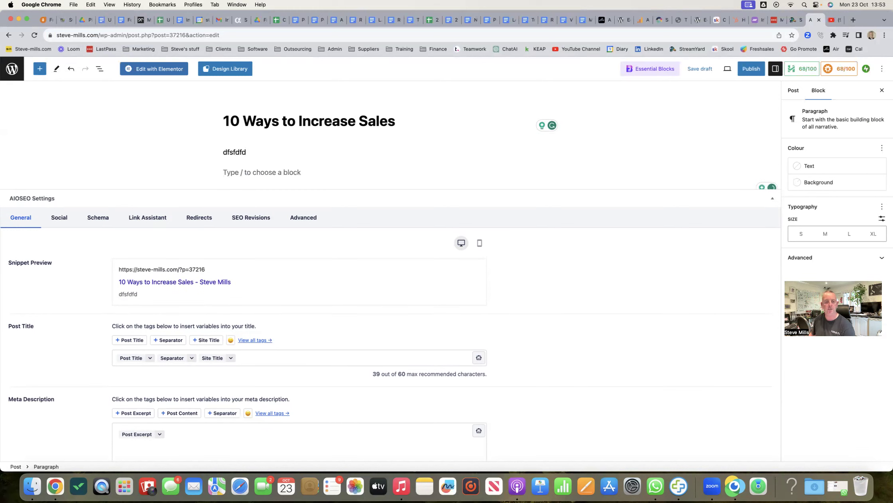
left_click(91, 4)
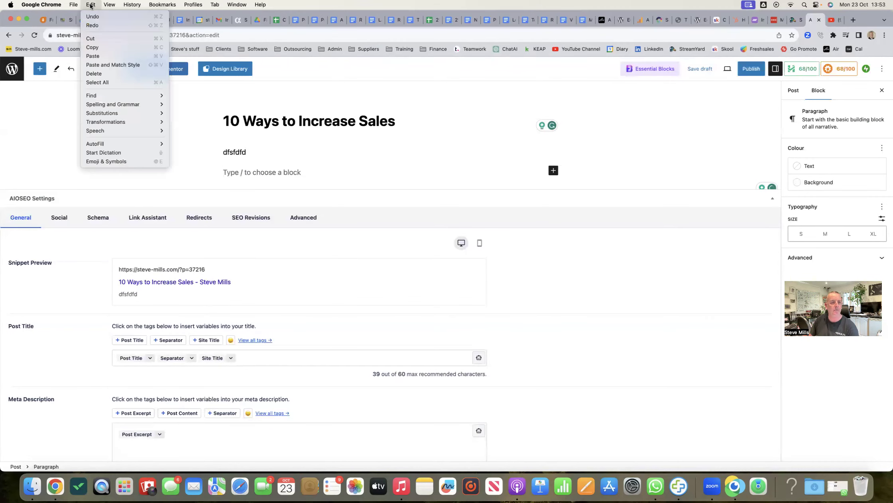
left_click(103, 56)
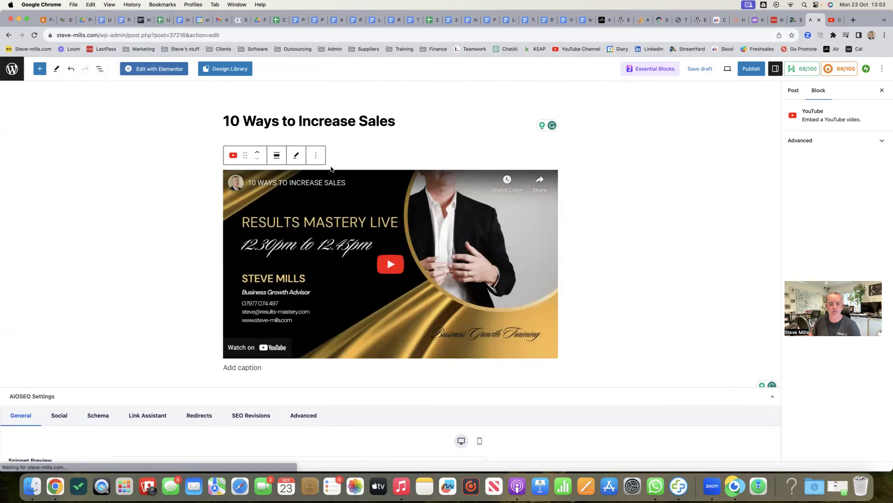
left_click(361, 147)
key("Return")
type("dfsfdfd")
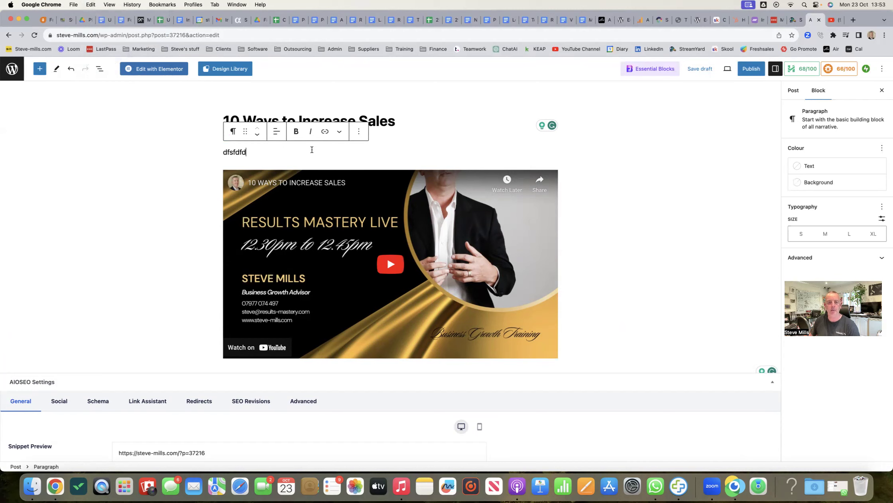
Step: Open ChatGPT in a new browser tab and look through the list of past chats
left_click(853, 21)
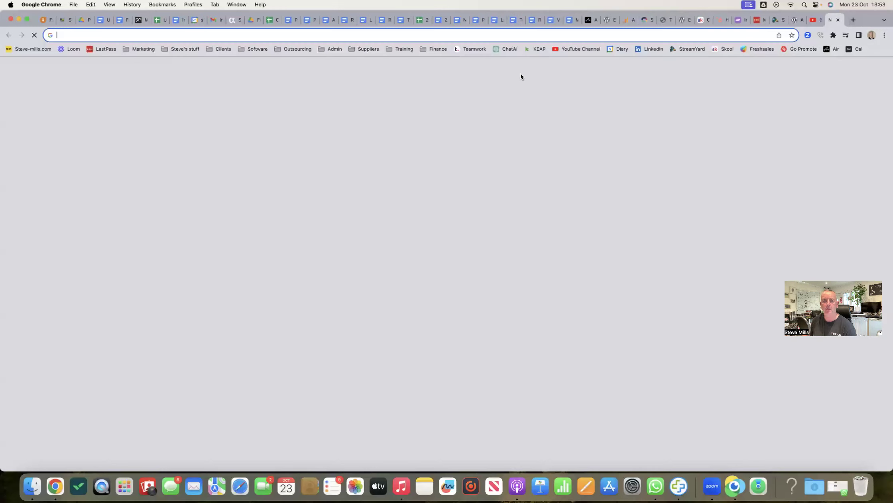
left_click(504, 48)
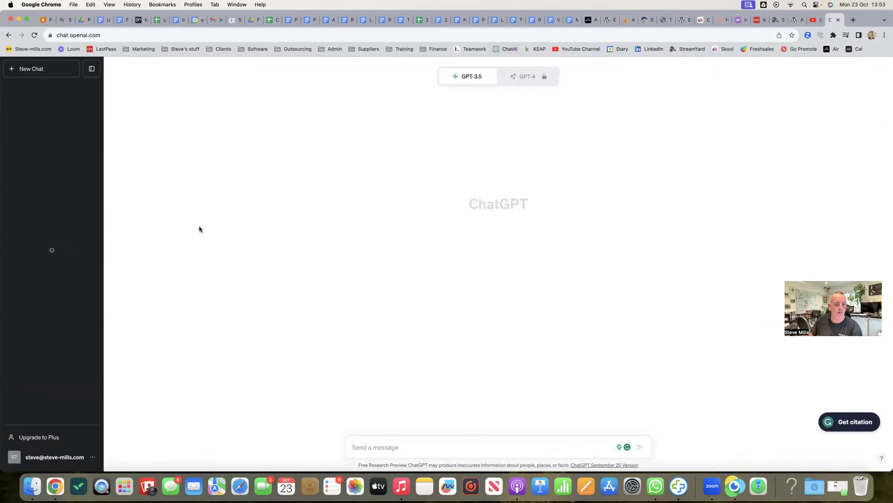
scroll(36, 272, "down", 2)
scroll(36, 272, "down", 5)
scroll(37, 273, "down", 7)
scroll(37, 272, "down", 7)
scroll(36, 273, "down", 8)
scroll(36, 273, "up", 20)
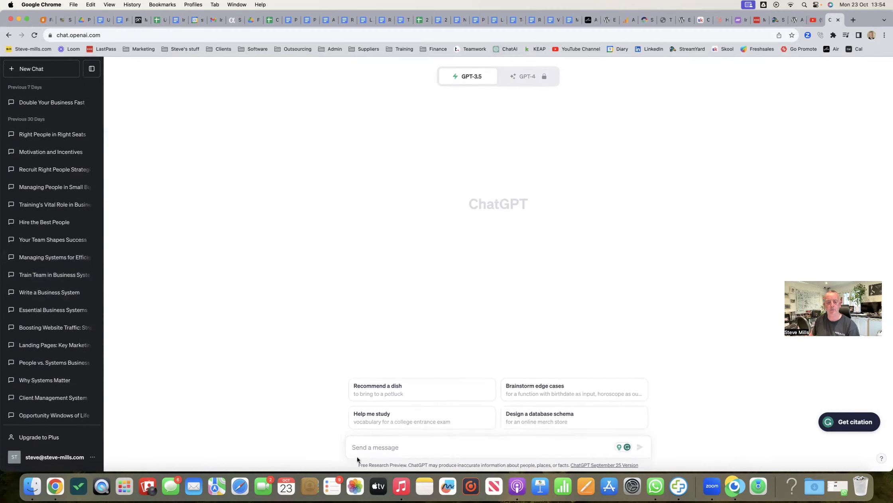
Step: Ask ChatGPT to "Write an introduction to a blog post called 10 ways to increase sales"
left_click(383, 444)
type("W")
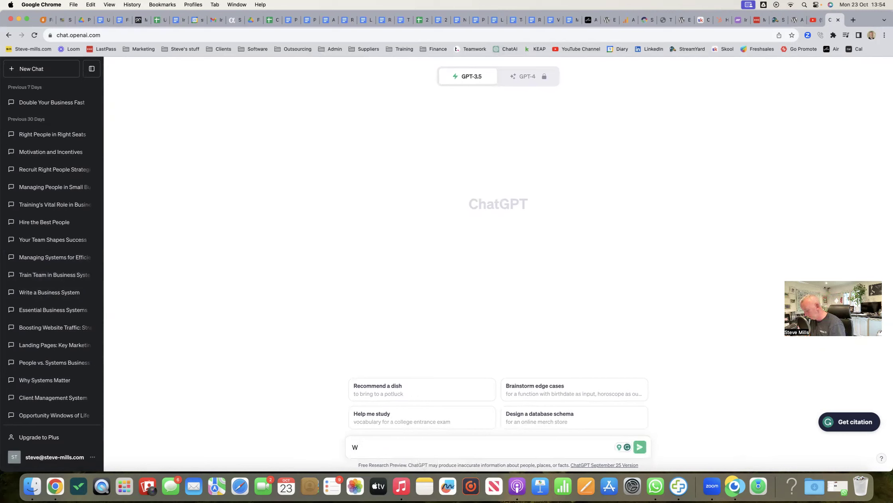
type("rite an introd")
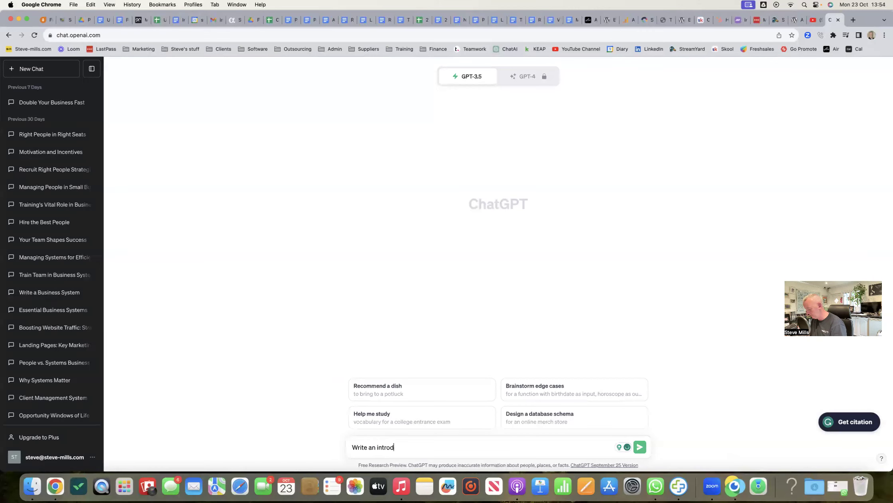
type("uction to a blog post called")
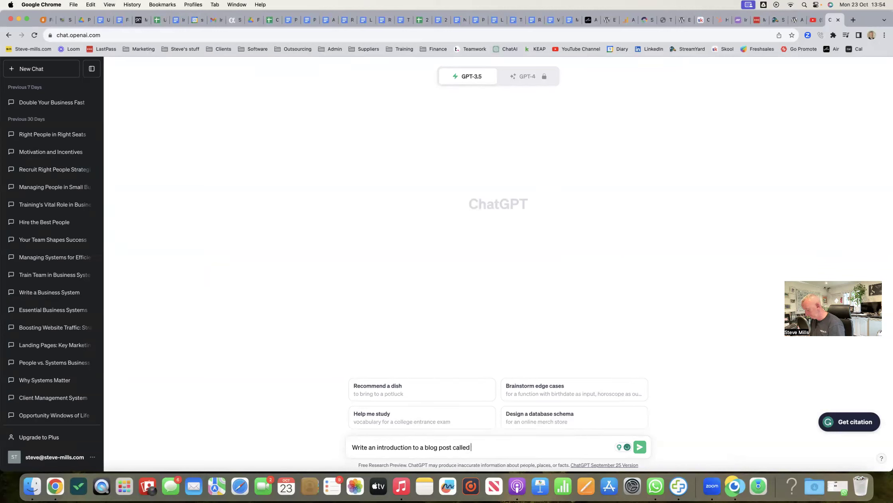
type("10 ways to in")
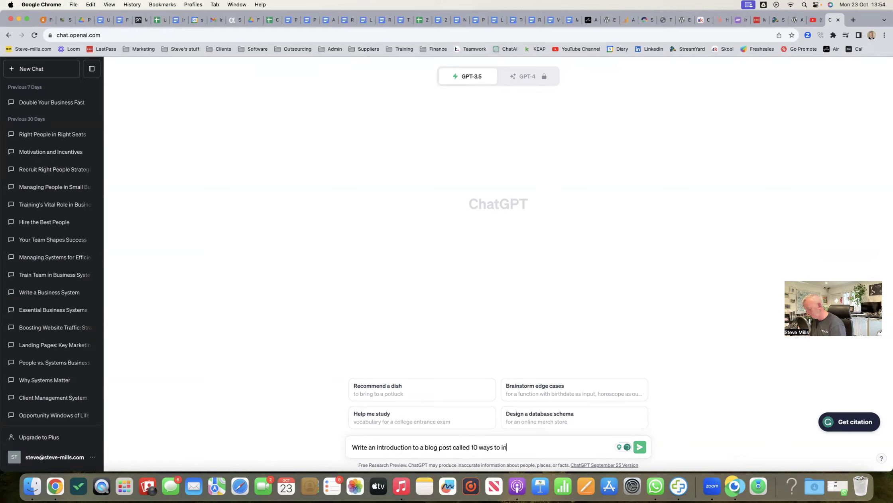
type("crease sales")
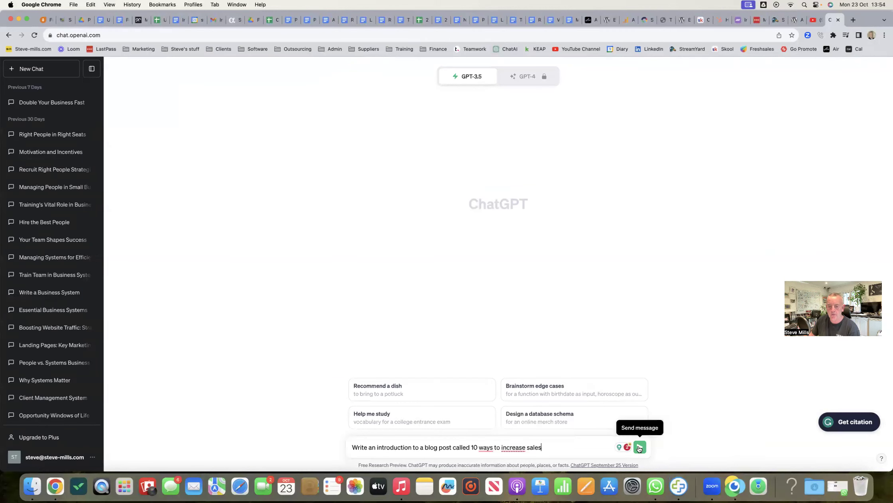
left_click(640, 447)
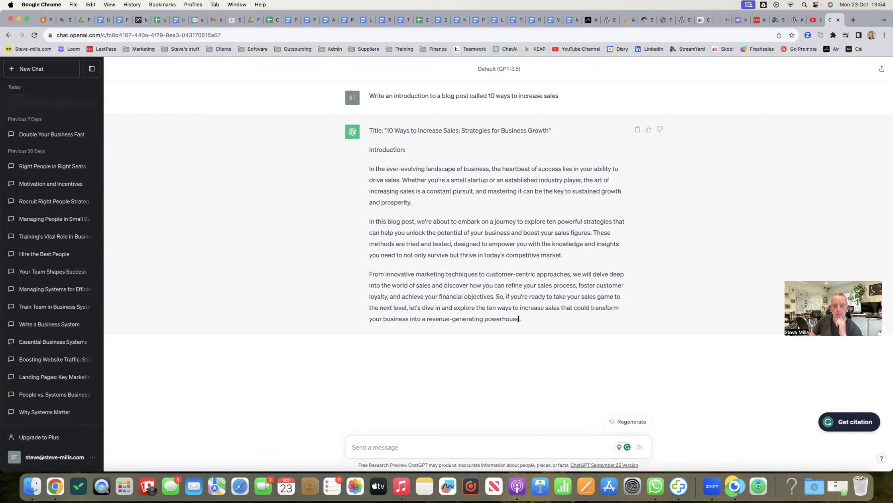
Step: Copy ChatGPT's whole generated answer, including its title line, and return to the WordPress post editor
left_click_drag(522, 319, 346, 224)
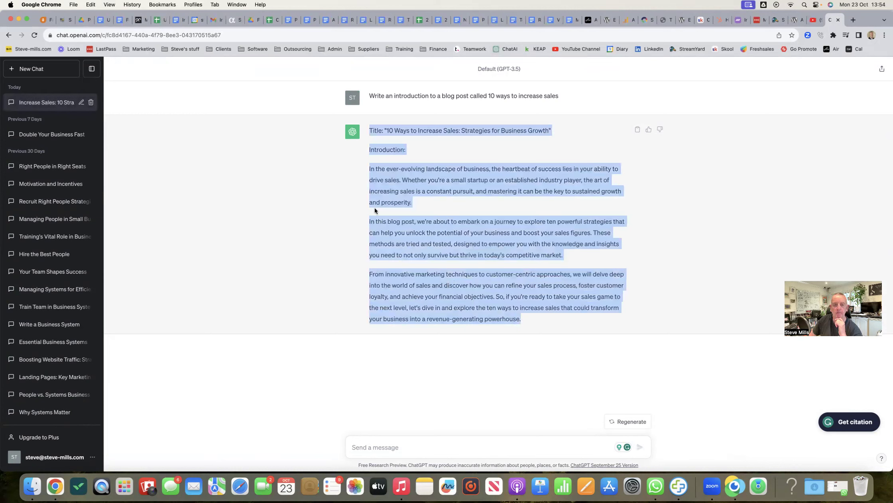
left_click(91, 4)
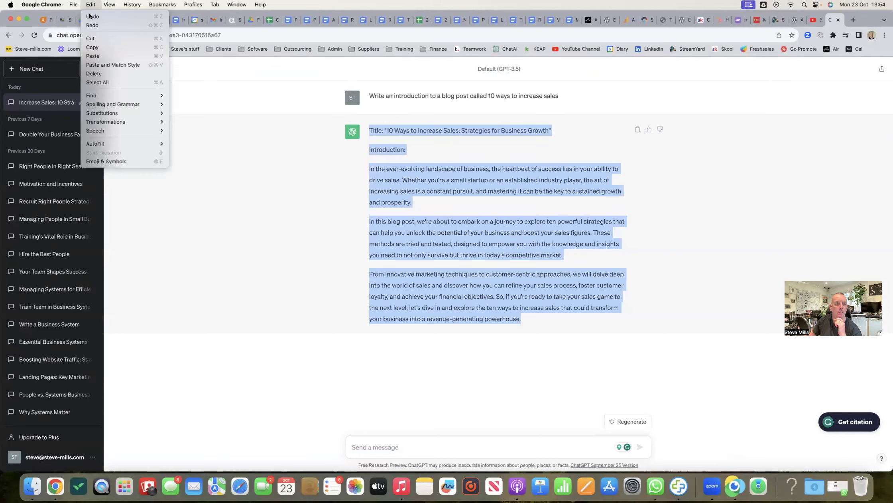
left_click(101, 48)
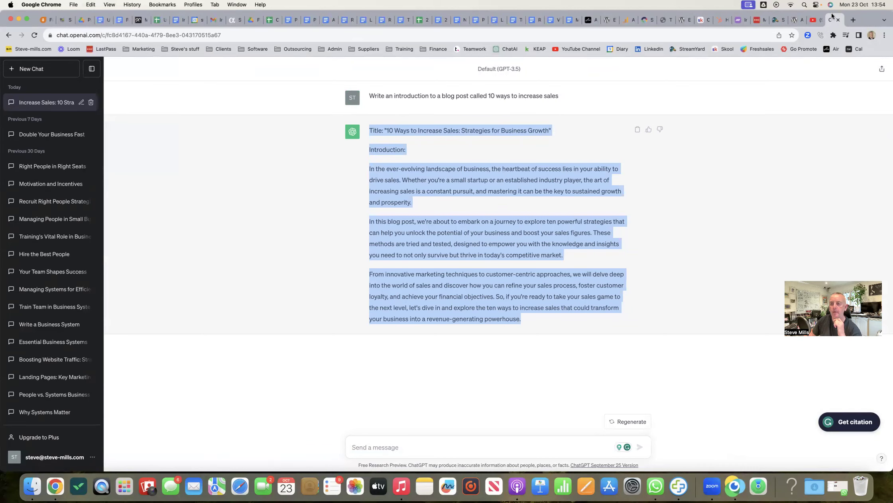
left_click(812, 21)
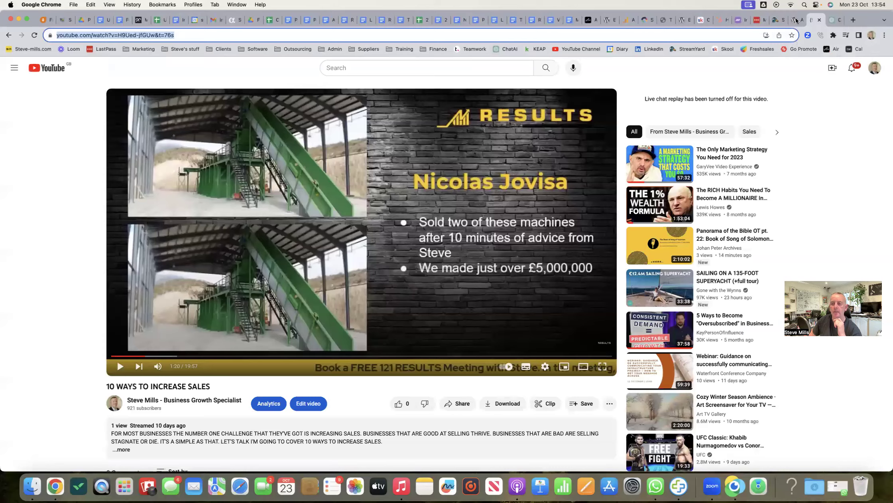
key("super+alt+Left")
Step: Try to replace the placeholder text "dfsfdfd" with the copied introduction
left_click_drag(264, 153, 211, 152)
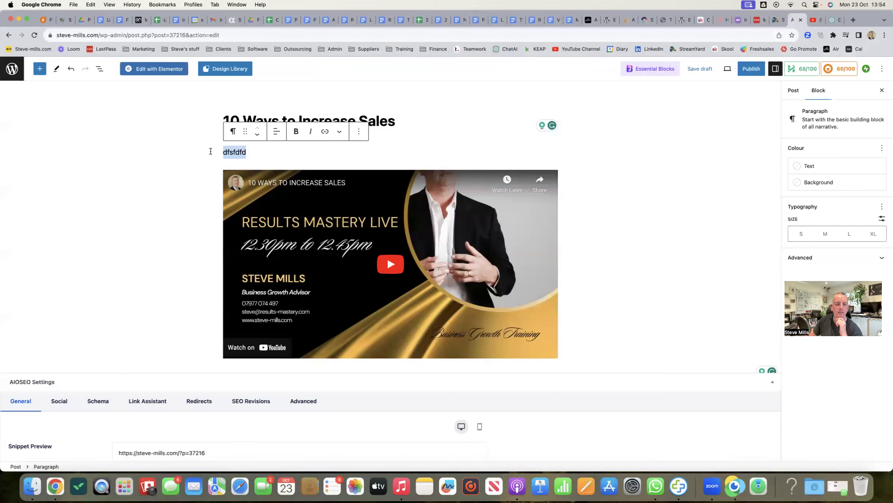
left_click(91, 5)
left_click(100, 49)
key("super+v")
Step: Delete the placeholder text "dfsfdfd" and paste the ChatGPT introduction above the embedded video
left_click(269, 148)
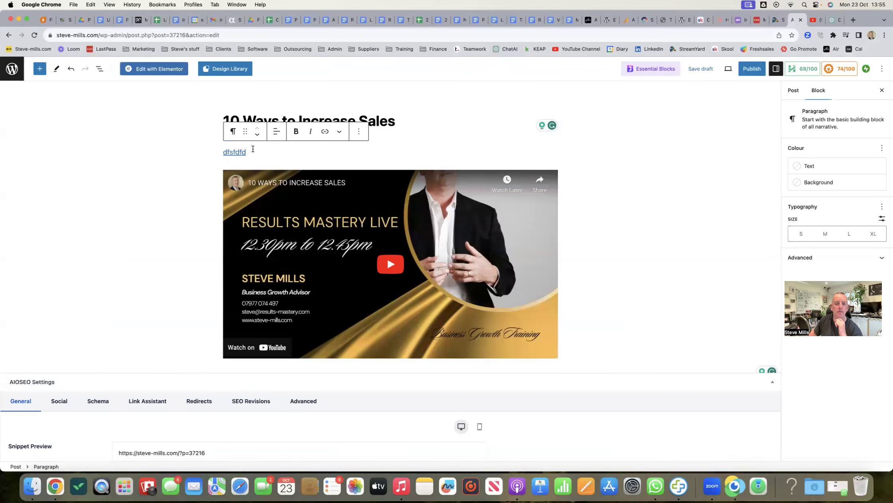
key("BackSpace")
key("BackSpace")
key("BackSpace")
key("BackSpace")
key("BackSpace")
key("BackSpace")
key("BackSpace")
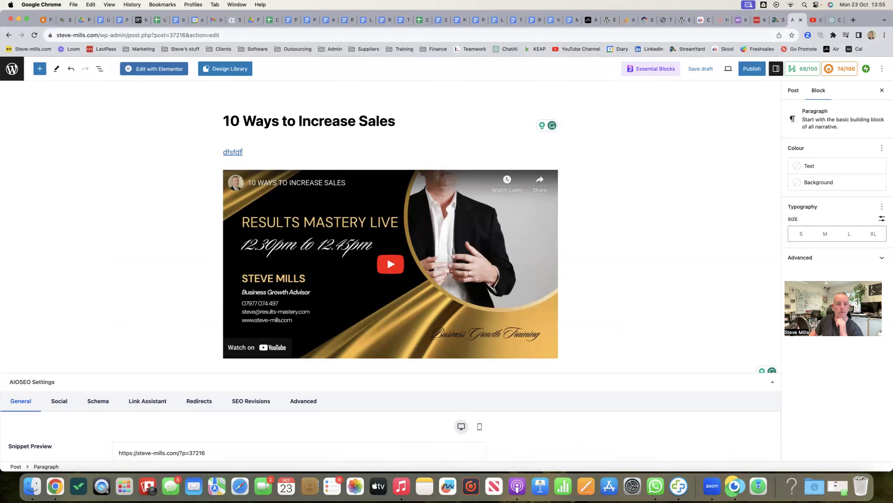
left_click(91, 5)
left_click(98, 59)
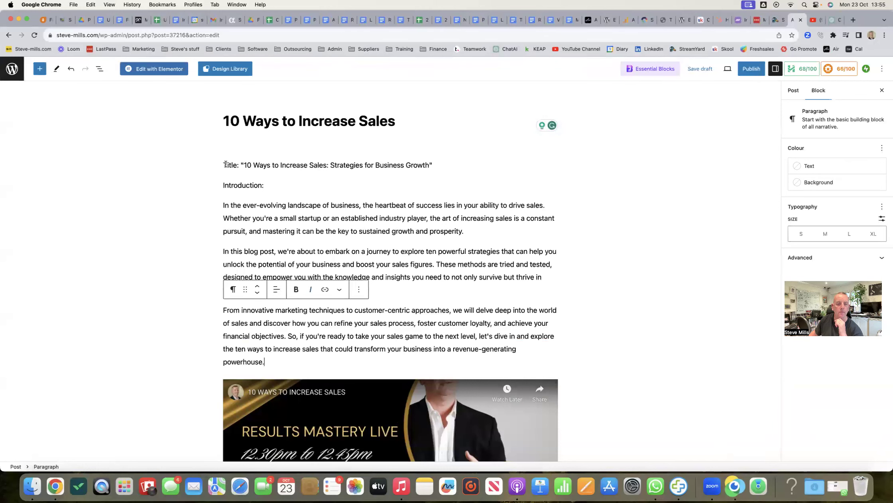
Step: Delete the pasted line beginning "Title:" together with the empty paragraph it leaves above "Introduction:"
left_click_drag(223, 163, 461, 165)
key("BackSpace")
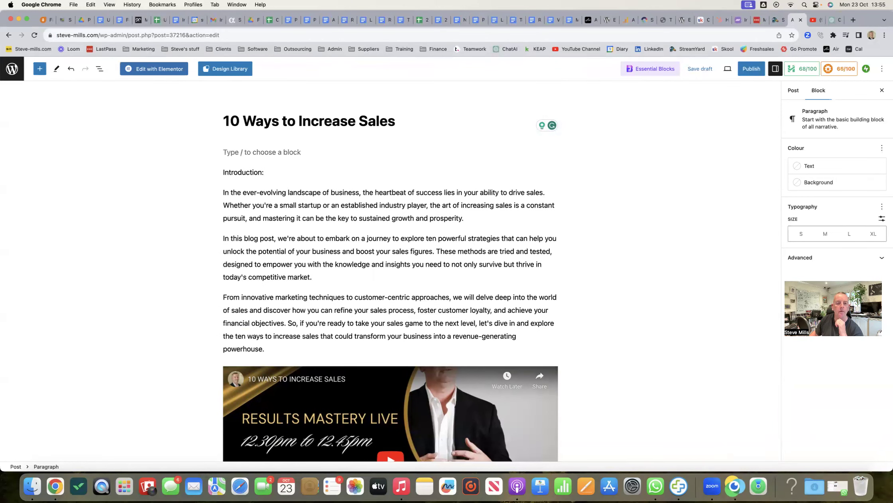
left_click(223, 171)
key("BackSpace")
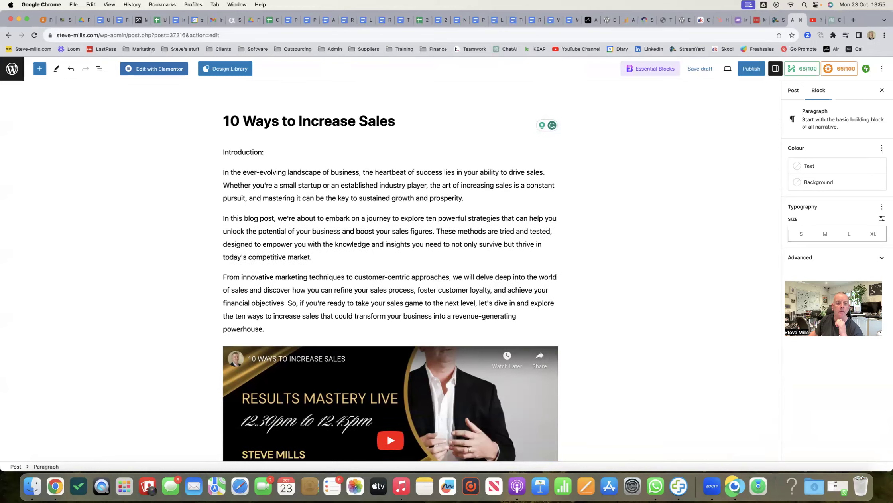
Step: Convert the "Introduction:" paragraph into an H2 heading
scroll(171, 152, "down", 2)
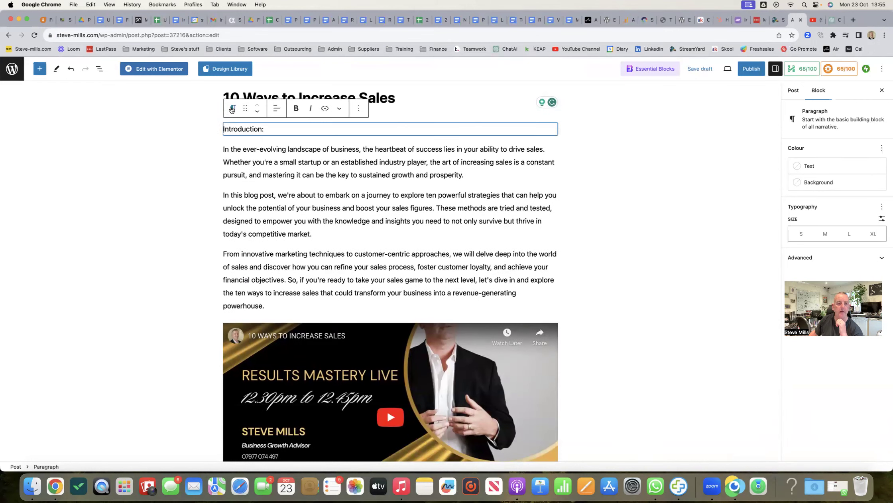
left_click(232, 114)
left_click(261, 150)
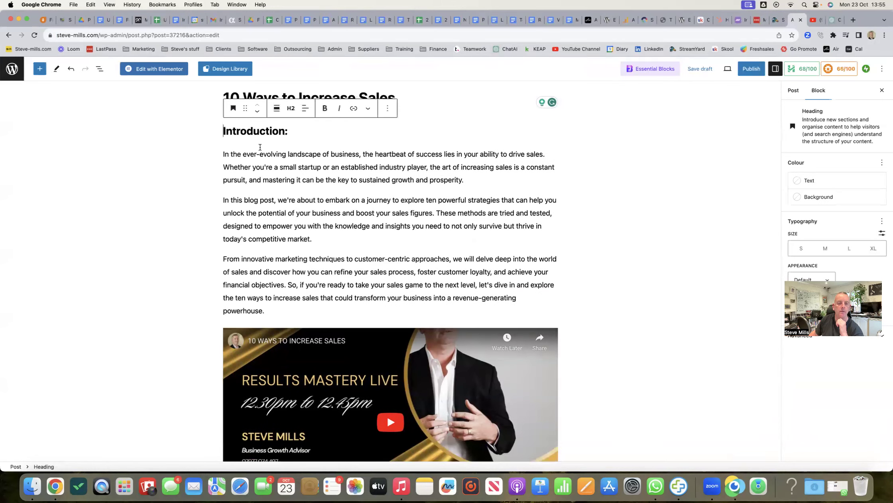
Step: Split the last introduction paragraph so that "So, if you're ready to take your sales game" starts a new paragraph
left_click(237, 162)
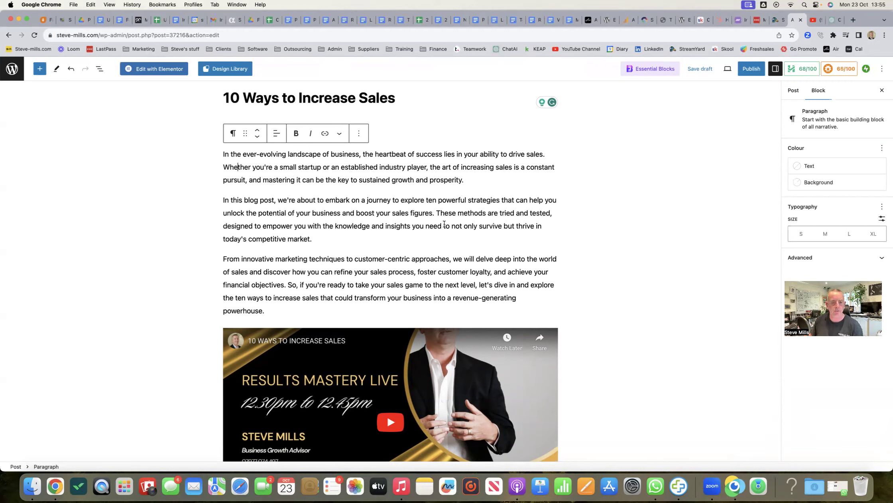
left_click(287, 285)
key("Return")
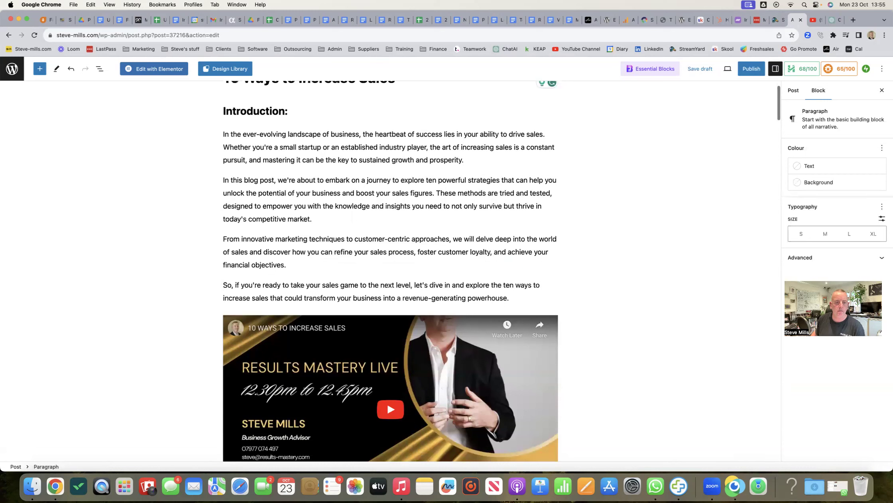
Step: Add the paragraph "Take a look at the recording of my RESULTS Mastery Live talk on the 10 ways of increasing sales." above the video
left_click(523, 292)
key("Return")
type("Take a look at")
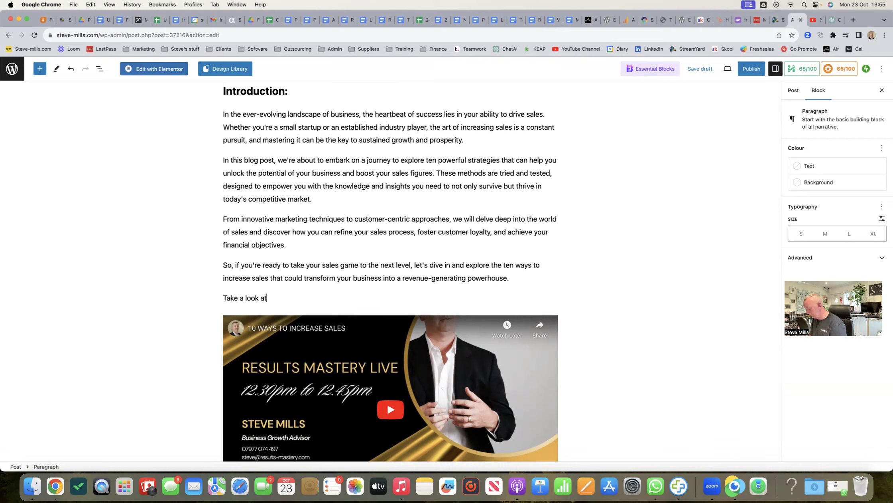
type(" the recording of my RESULTS Mastery L")
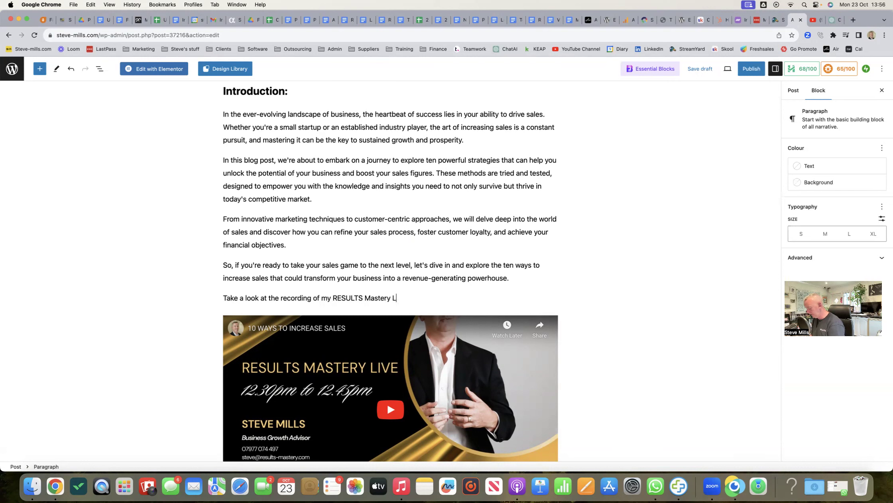
type("ive talk on")
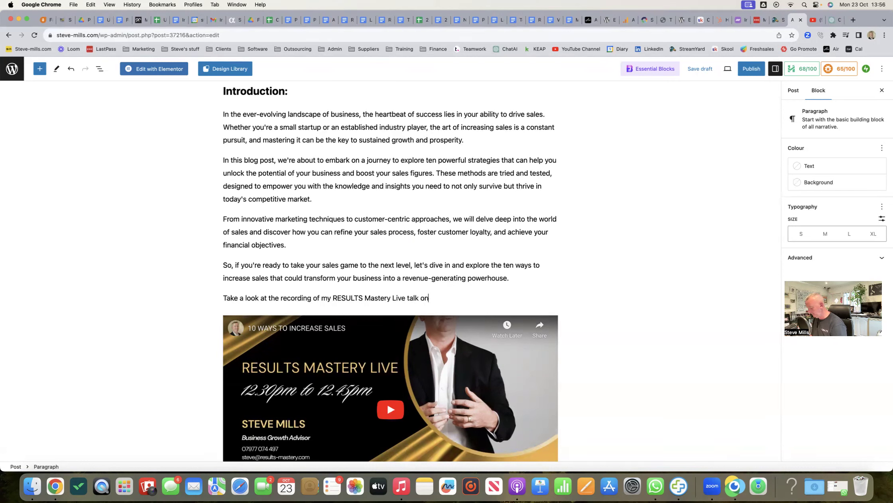
type(" the 10 ways of increas")
type("ing sales.")
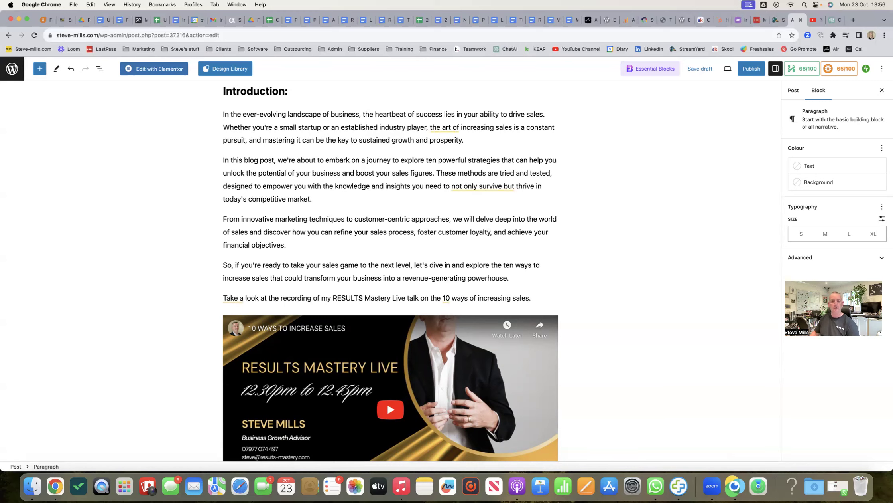
Step: Convert the "Take a look at the recording" paragraph into an H2 heading
scroll(237, 276, "down", 2)
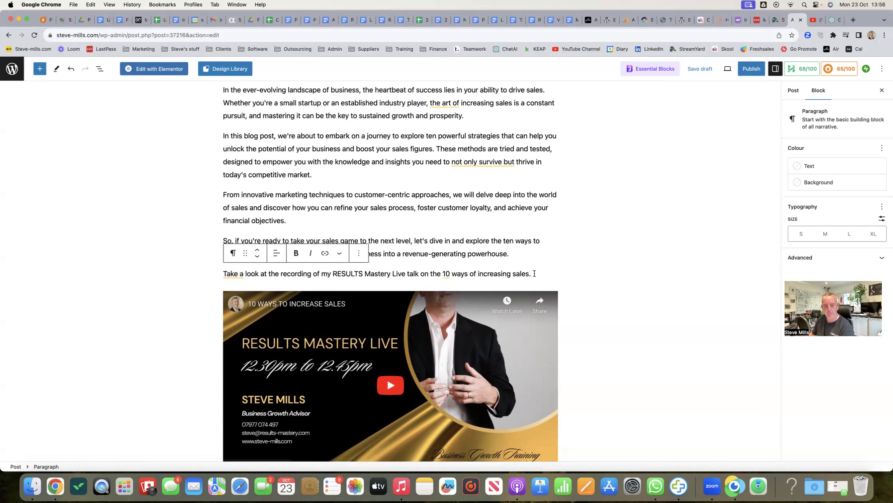
left_click(223, 272)
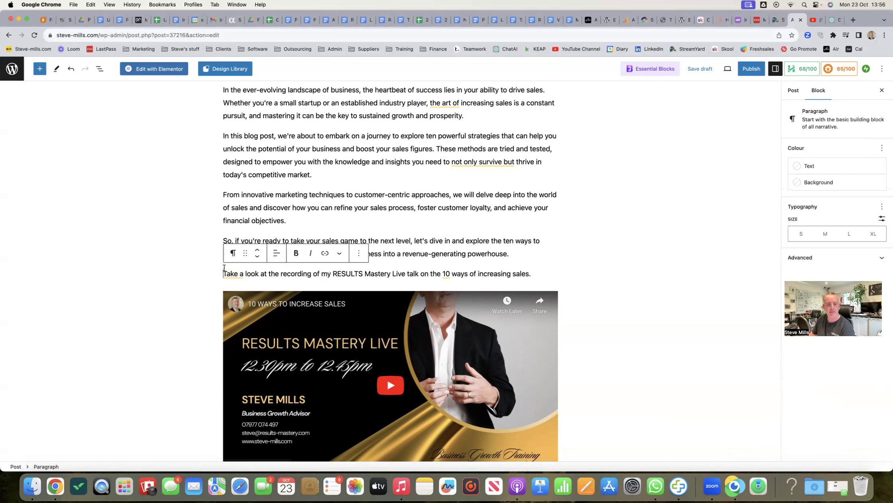
left_click(233, 253)
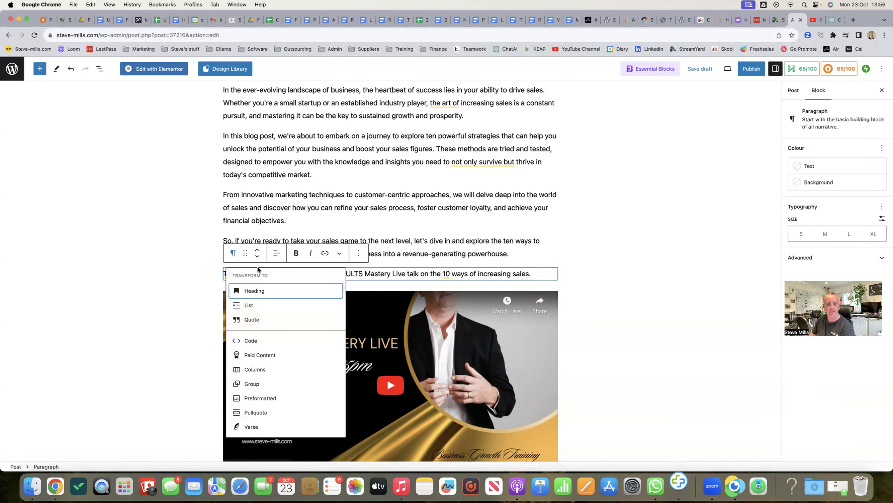
left_click(254, 291)
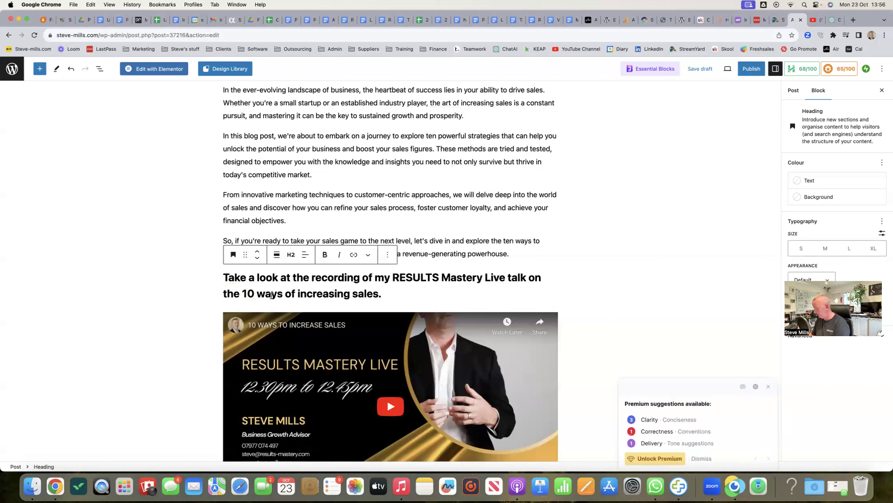
Step: Put single quotation marks around "10 ways of increasing sales" in the heading above the video, keeping the full stop after them
left_click(243, 294)
type("'")
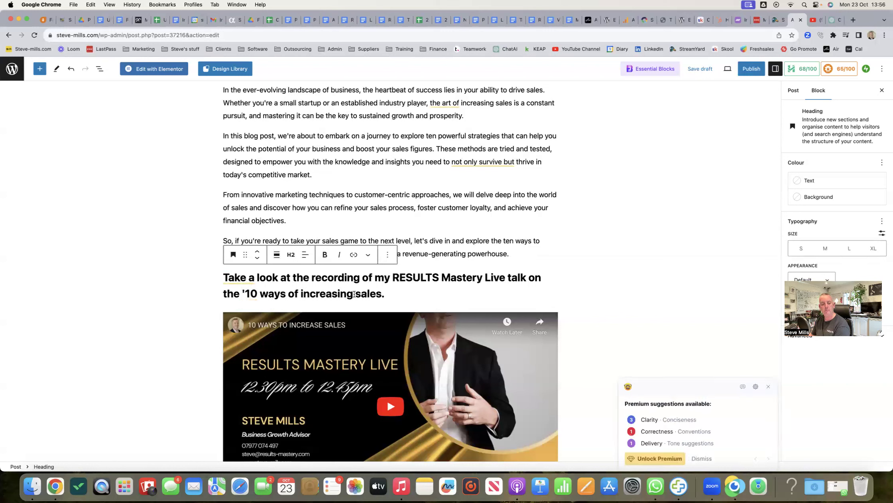
left_click(382, 293)
type("'.")
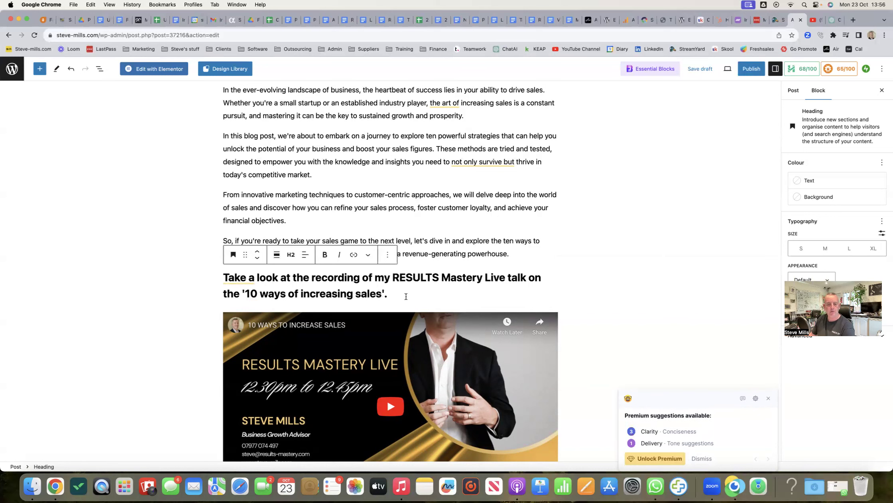
scroll(345, 307, "down", 5)
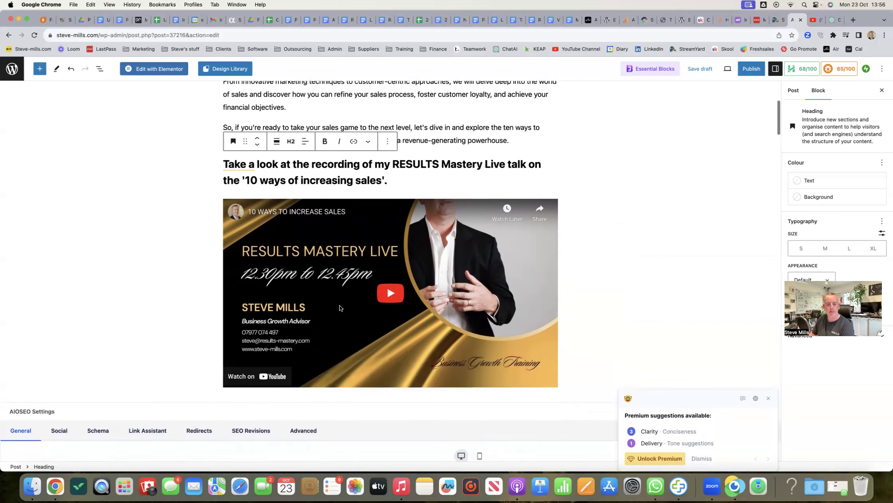
left_click(499, 389)
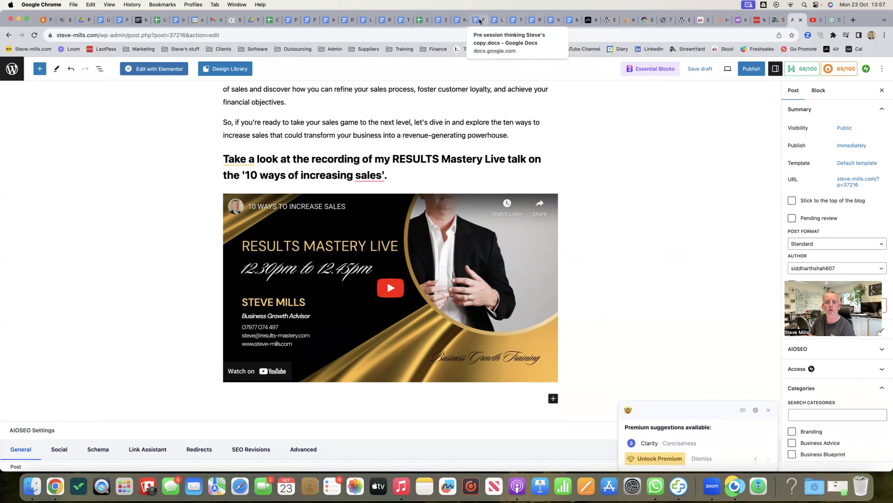
Step: Look through the open Google Docs documents for the one listing the subscription and recommendation links
left_click(460, 21)
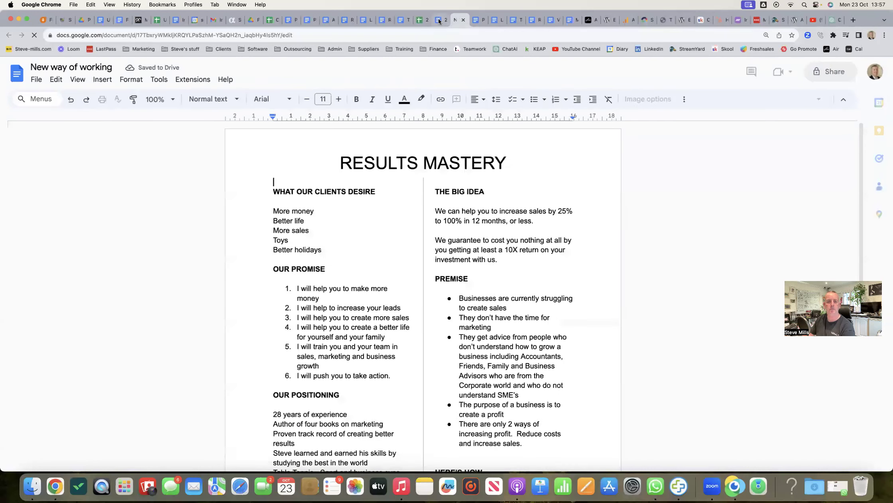
left_click(439, 21)
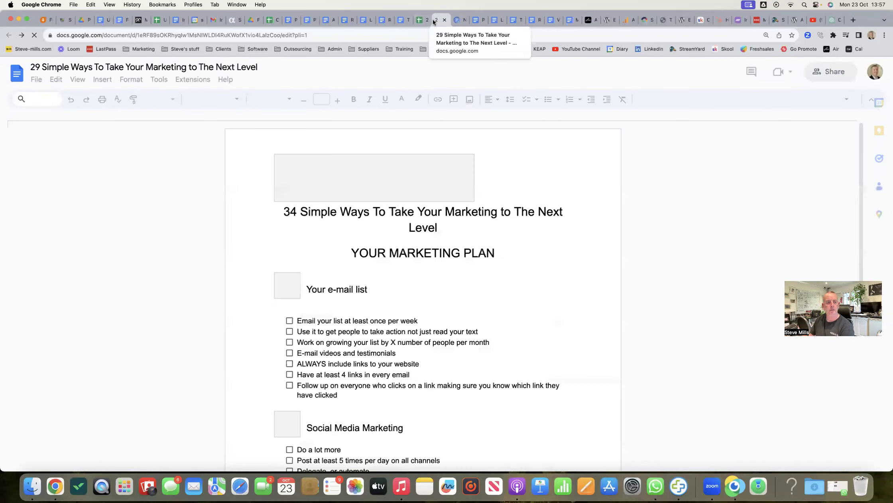
left_click(386, 20)
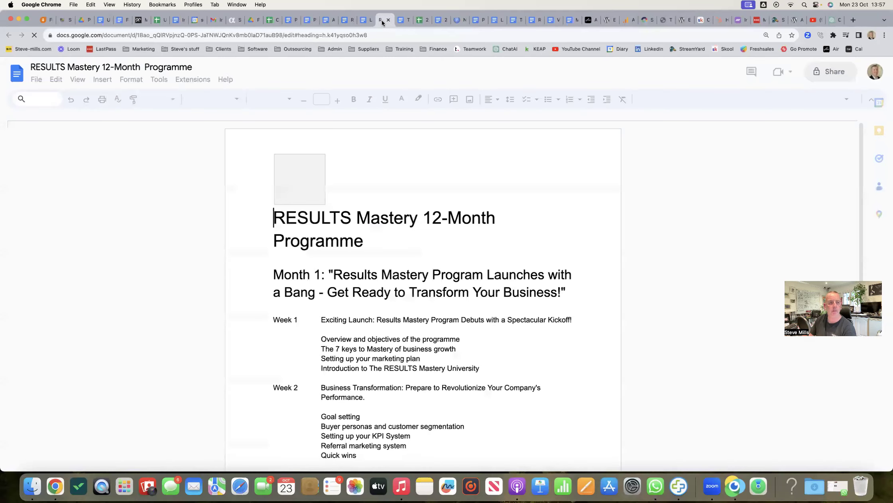
left_click(361, 21)
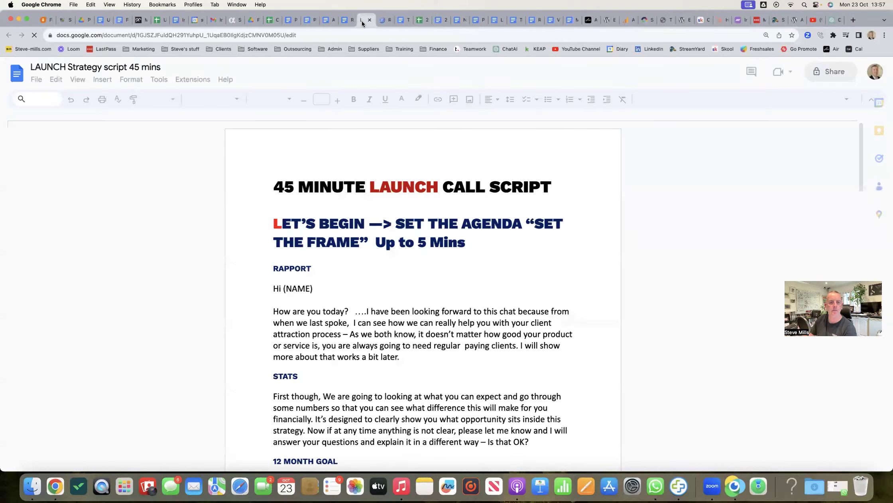
left_click(345, 20)
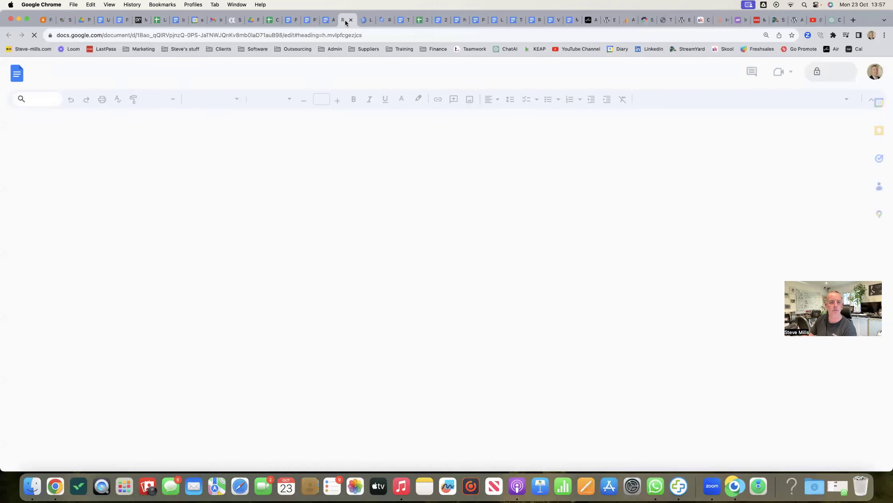
left_click(326, 23)
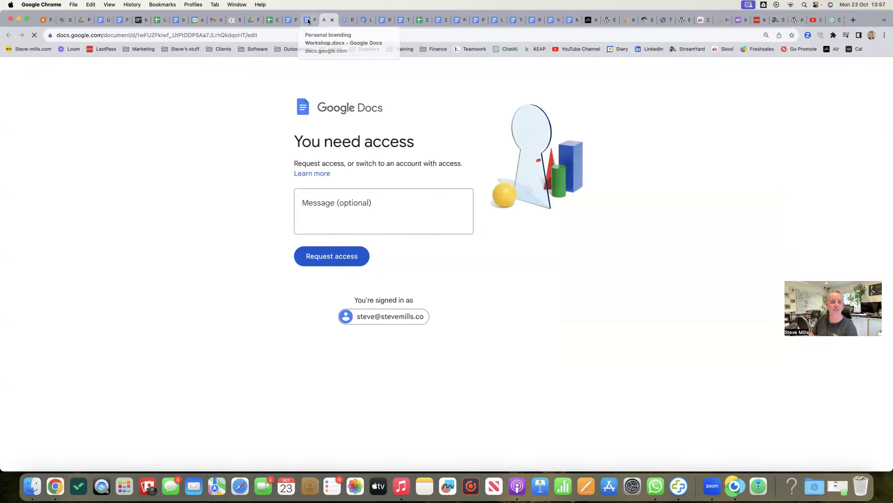
left_click(332, 21)
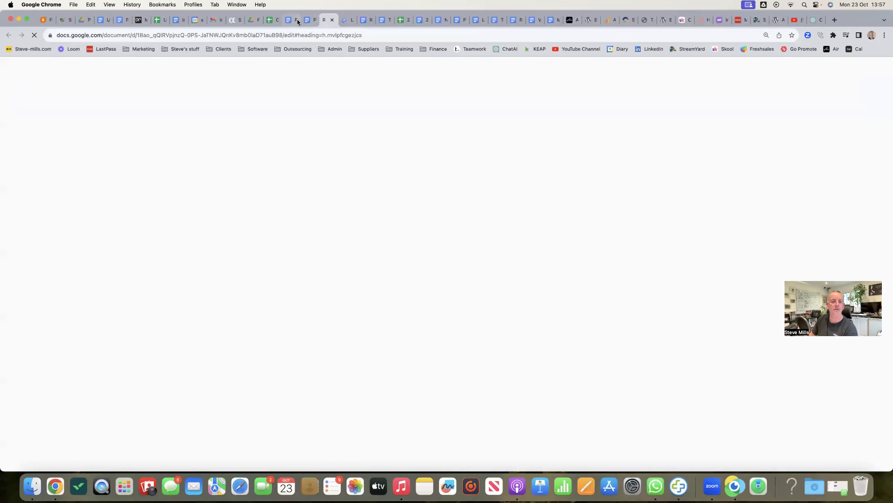
left_click(306, 18)
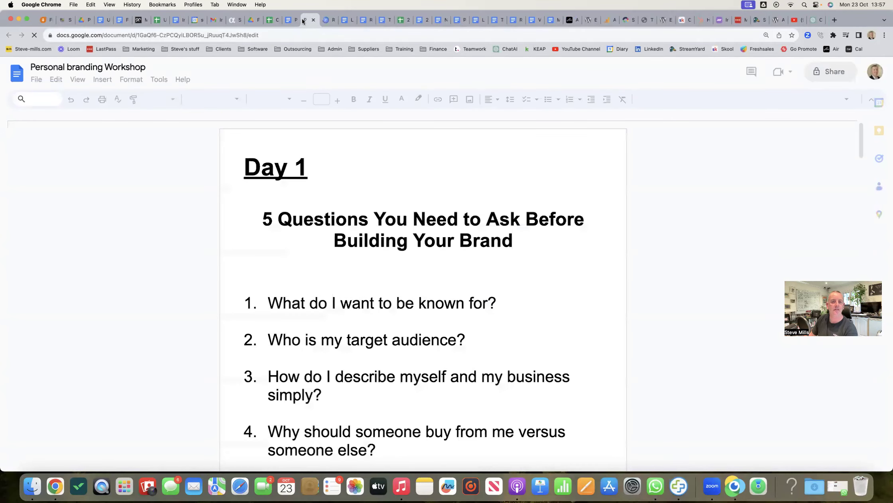
left_click(285, 20)
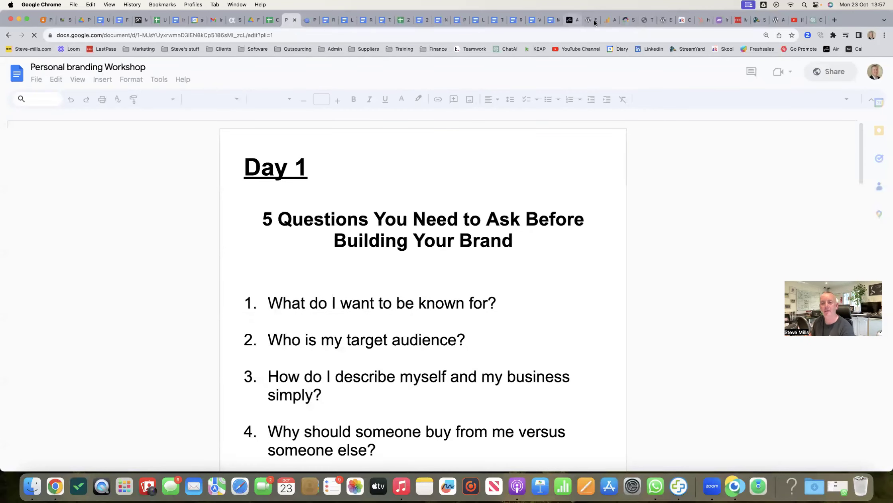
left_click(548, 19)
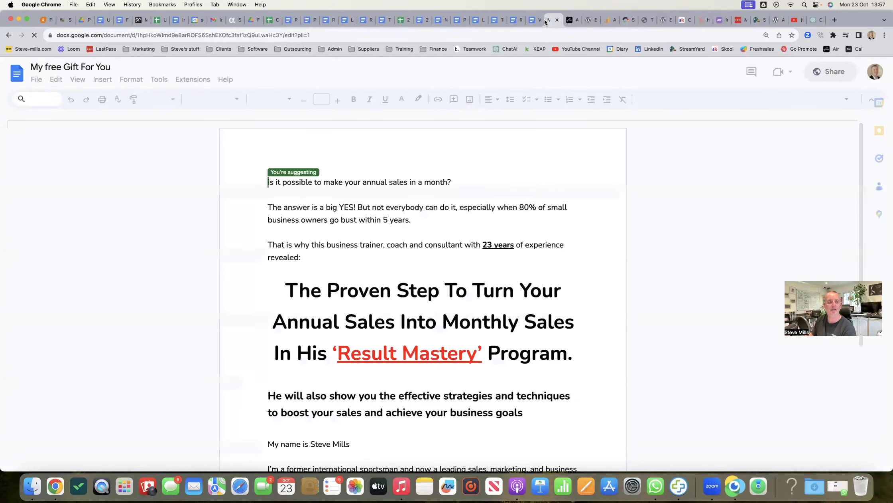
left_click(525, 20)
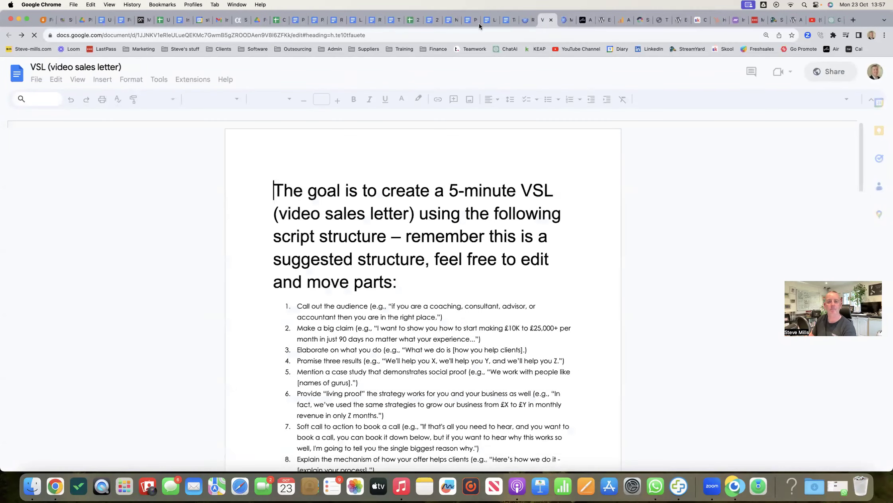
left_click(511, 19)
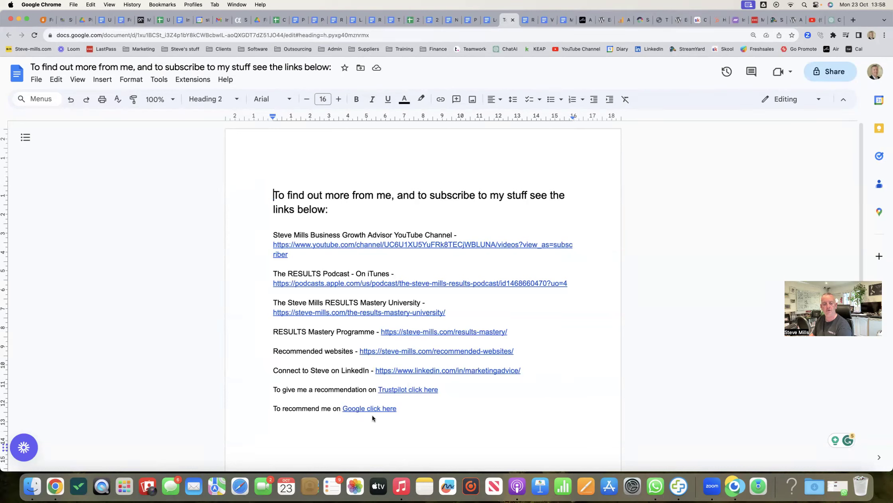
Step: Copy the whole "To find out more from me" heading and all the links beneath it from the Google Docs document
left_click_drag(400, 407, 272, 178)
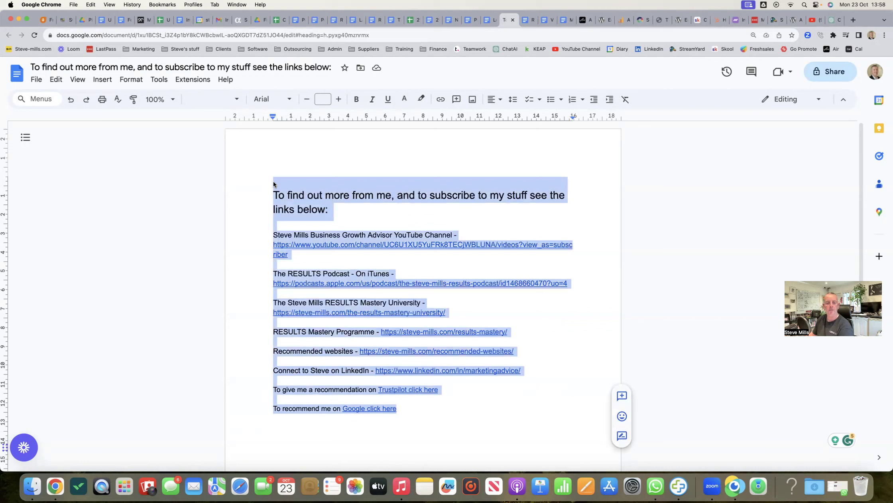
left_click(90, 5)
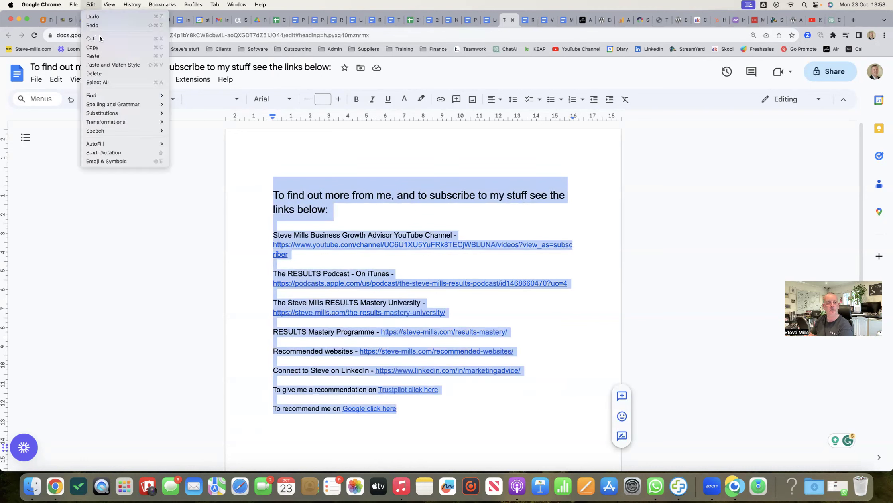
left_click(93, 47)
Step: Return to the WordPress post and add the paragraph "I hope you enjoyed the video." below the video, followed by an empty paragraph
left_click(794, 20)
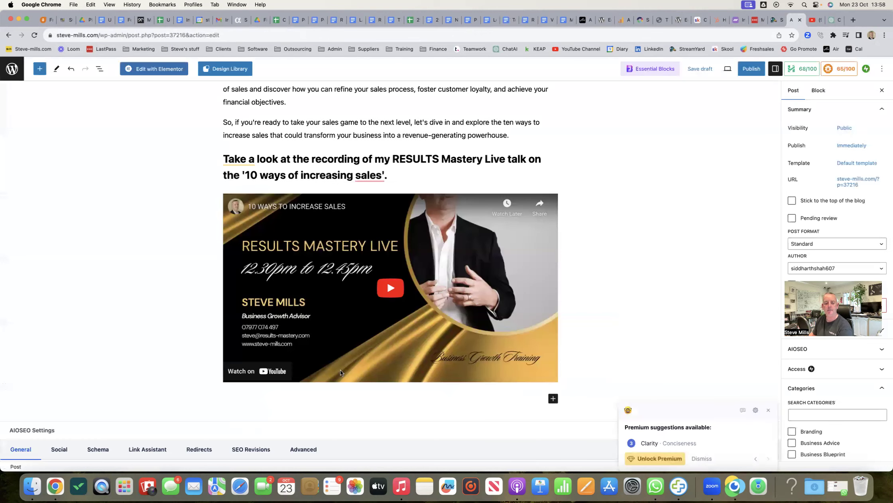
left_click(304, 397)
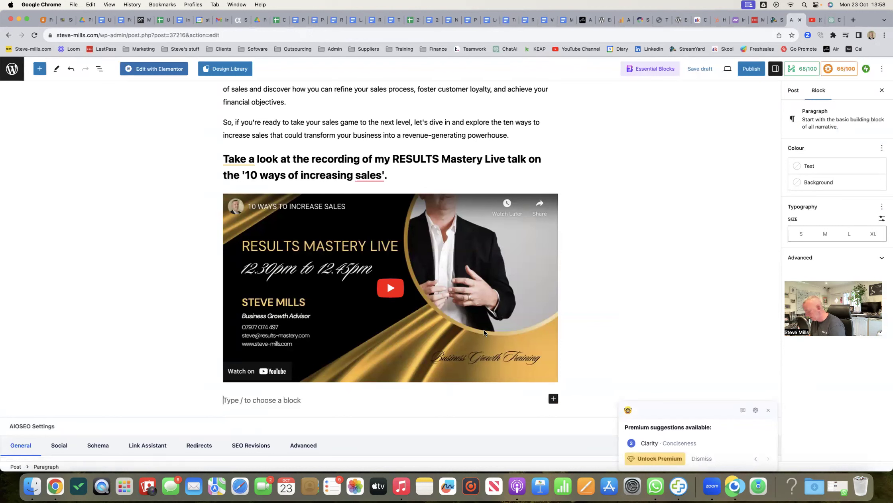
type("I hope ")
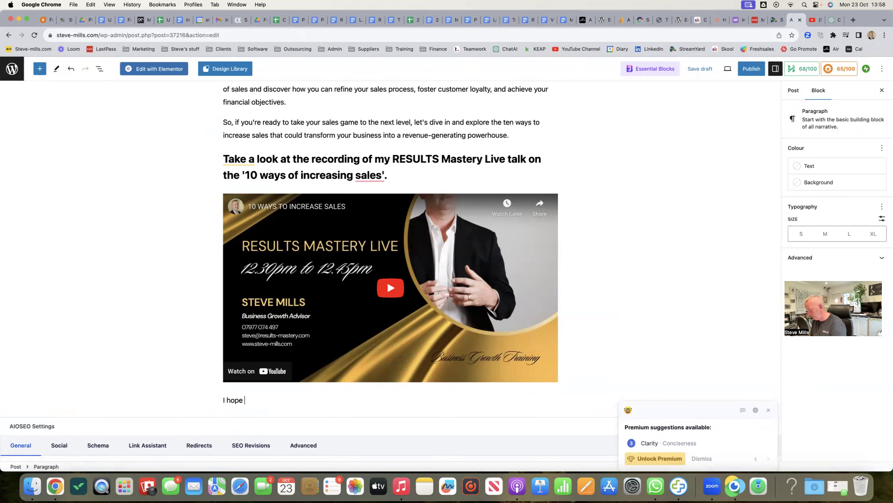
type("you enjoyed the video.")
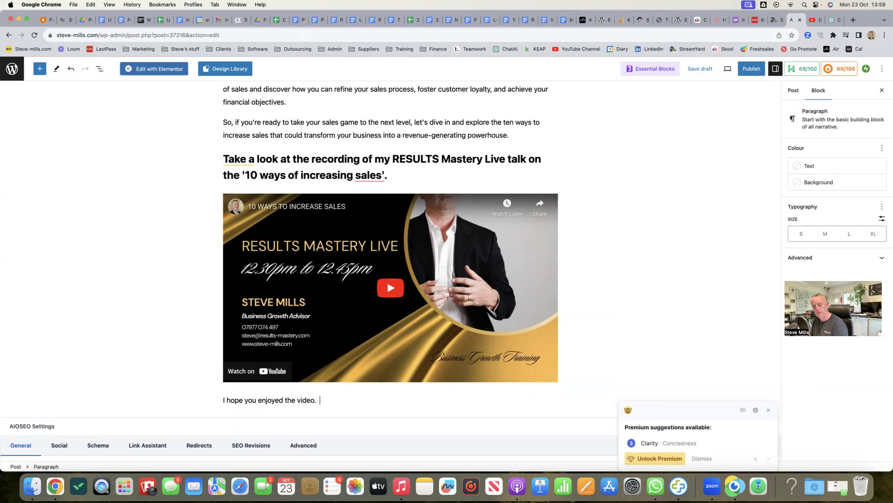
key("Return")
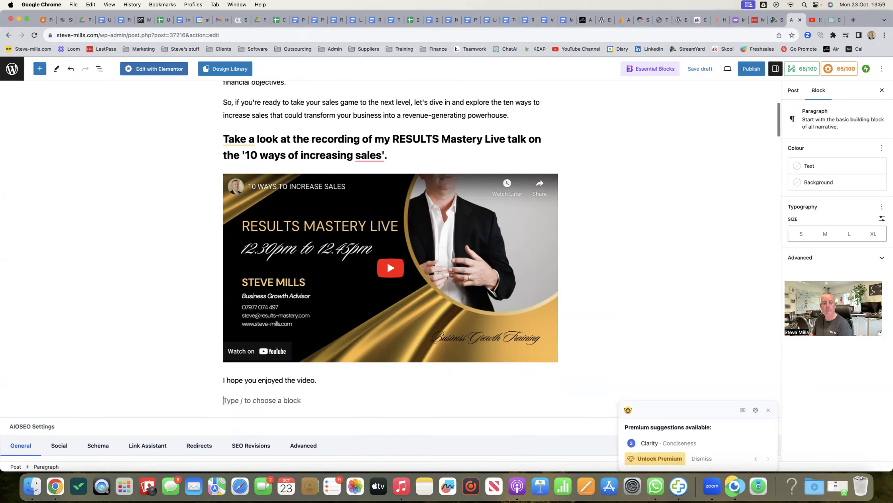
Step: Paste the copied heading and list of links below "I hope you enjoyed the video."
left_click(88, 7)
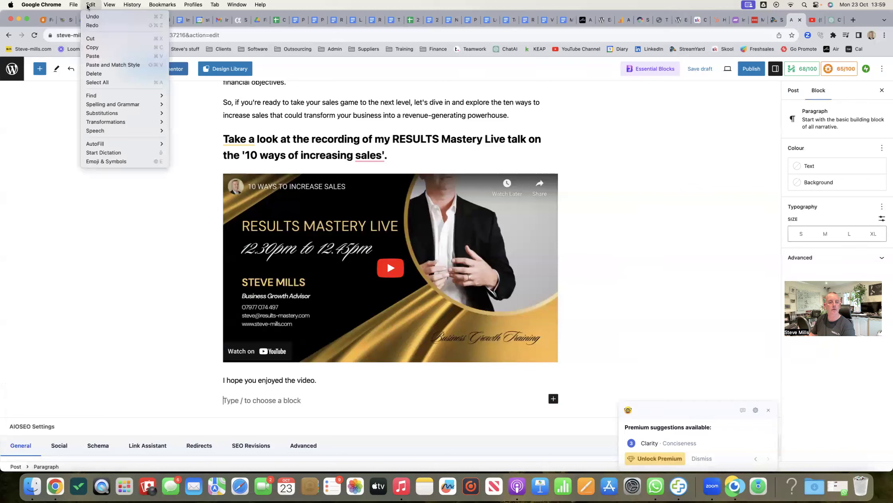
left_click(96, 56)
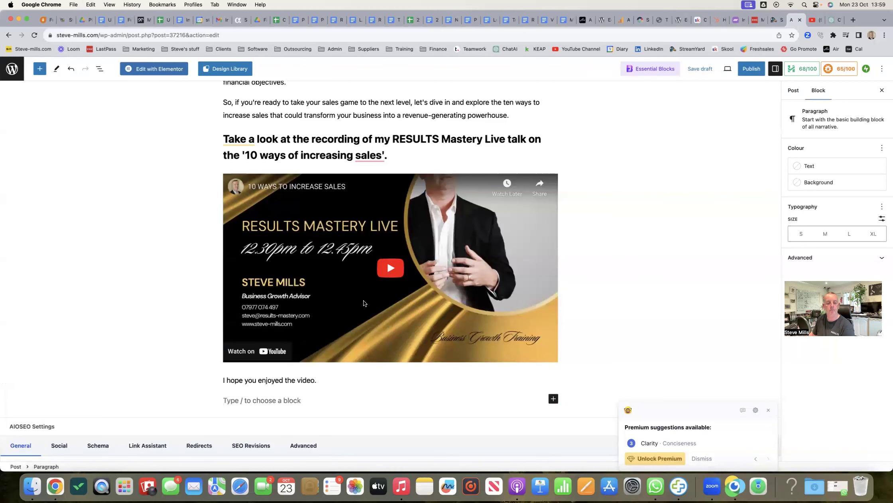
scroll(280, 154, "up", 3)
scroll(279, 154, "up", 1)
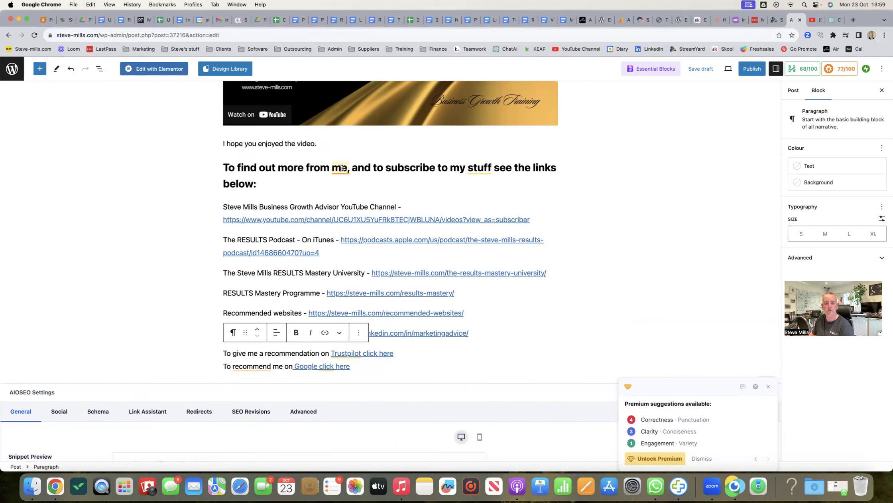
Step: Remove the comma after "me" in the "To find out more from me" heading, keeping the heading in one block
left_click(343, 168)
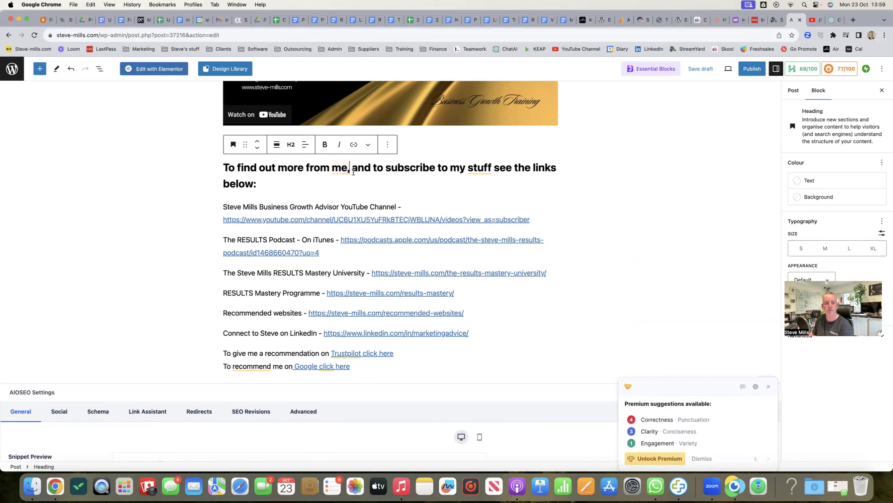
key("Return")
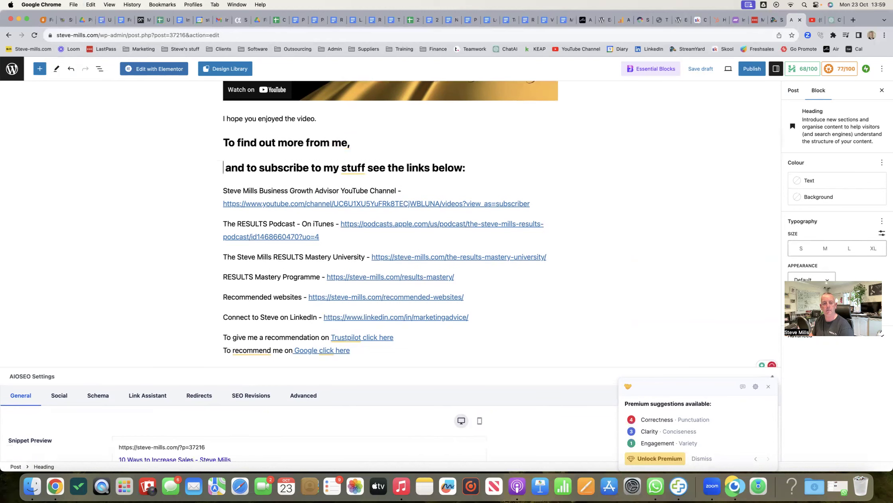
key("BackSpace")
key("BackSpace")
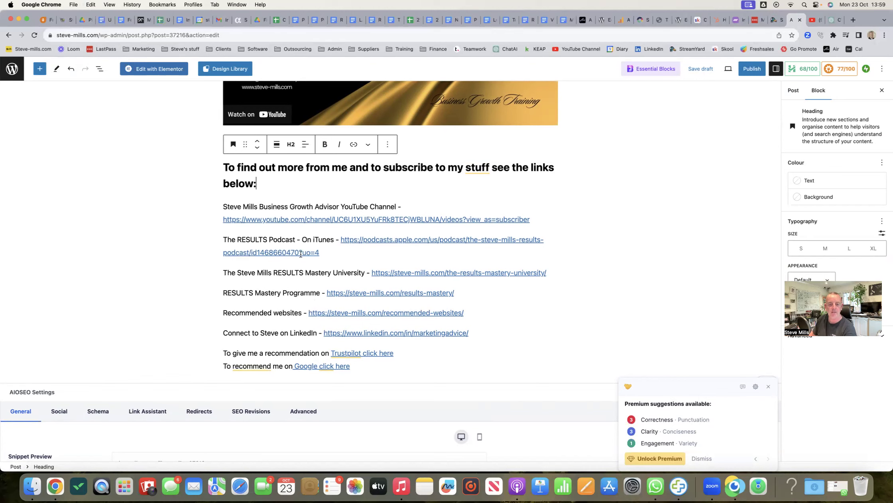
Step: Open the post's general AIOSEO analysis and examine the errors listed for Basic SEO and Title
scroll(346, 197, "up", 6)
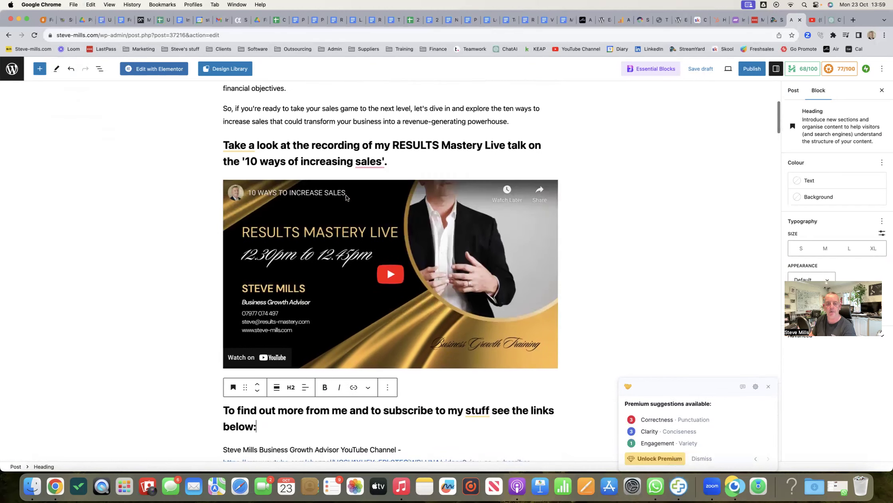
scroll(346, 197, "up", 5)
scroll(346, 196, "down", 3)
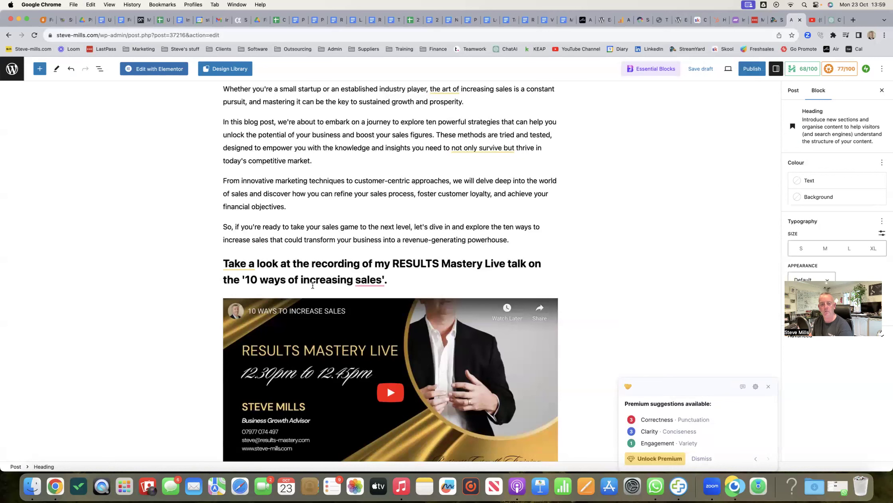
scroll(690, 140, "up", 3)
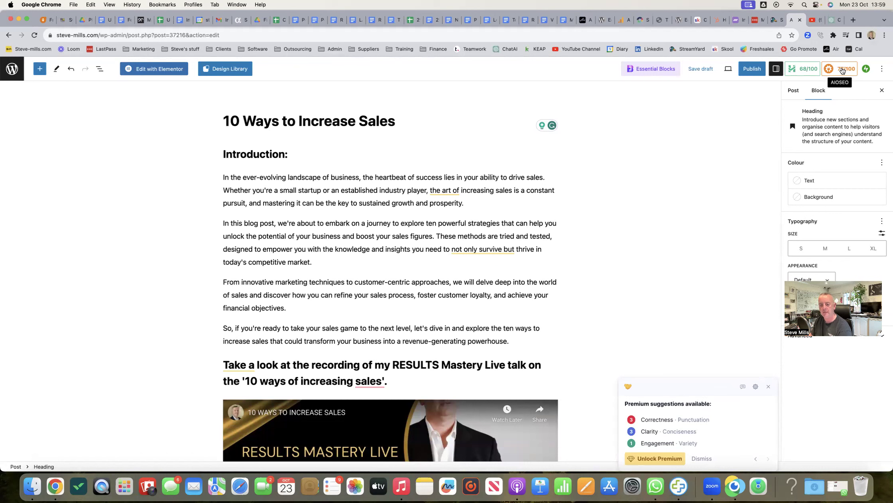
left_click(842, 70)
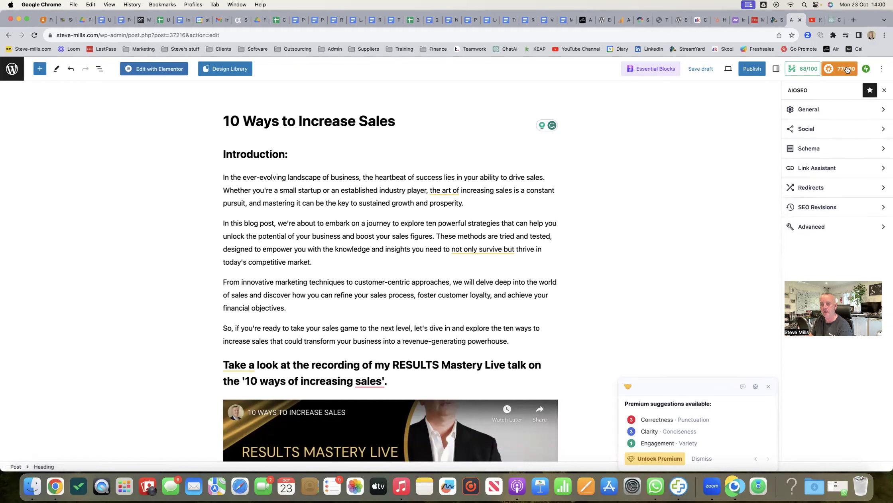
left_click(809, 109)
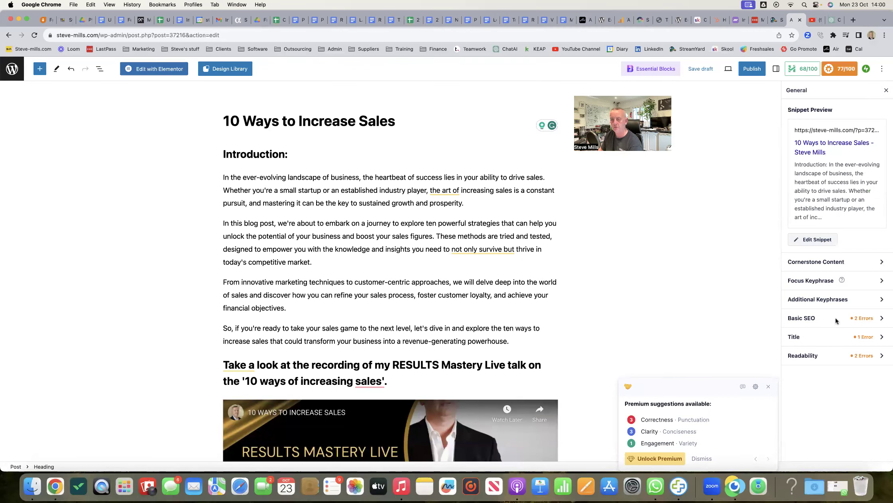
left_click(836, 318)
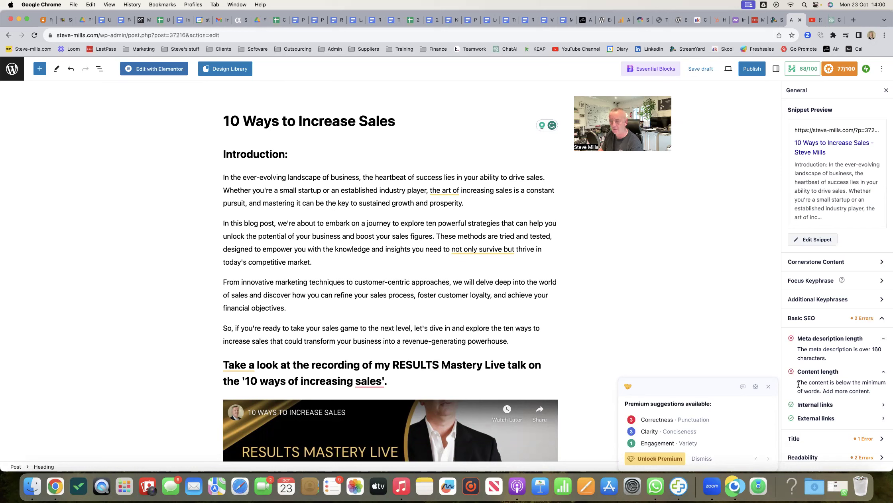
scroll(818, 385, "down", 2)
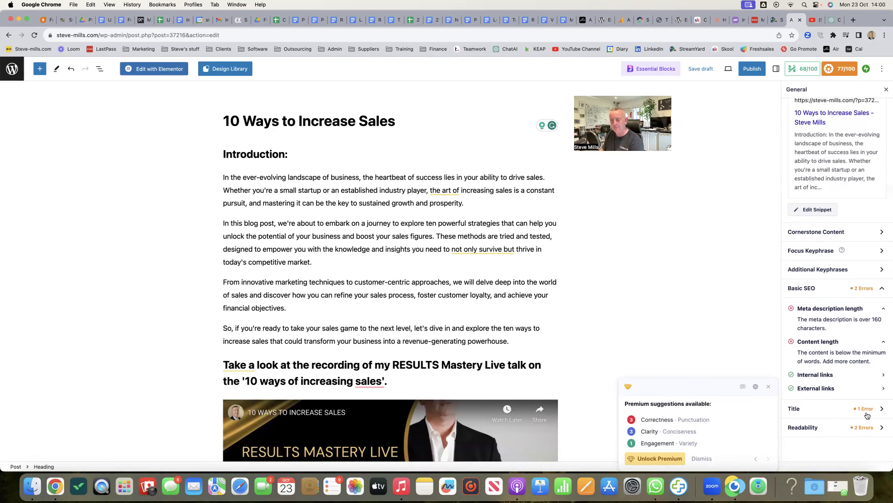
left_click(838, 411)
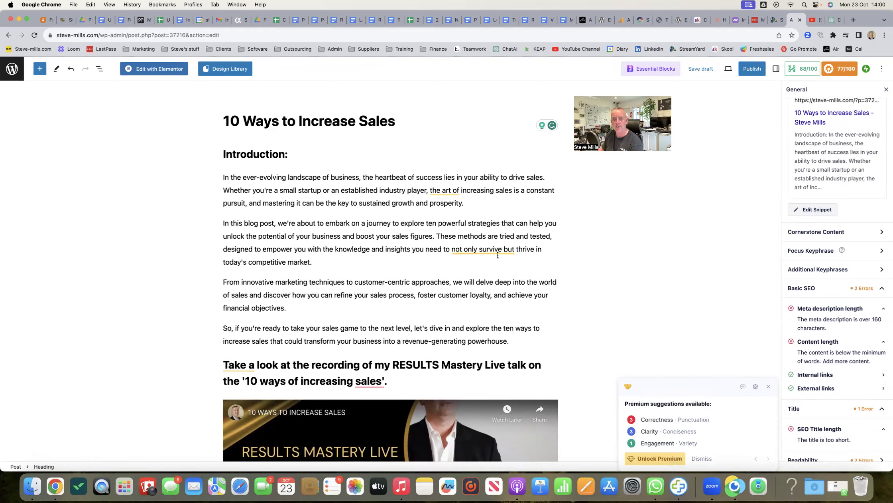
Step: Locate the Meta Description field in the AIOSEO settings beneath the post content
scroll(452, 255, "down", 5)
scroll(451, 252, "down", 10)
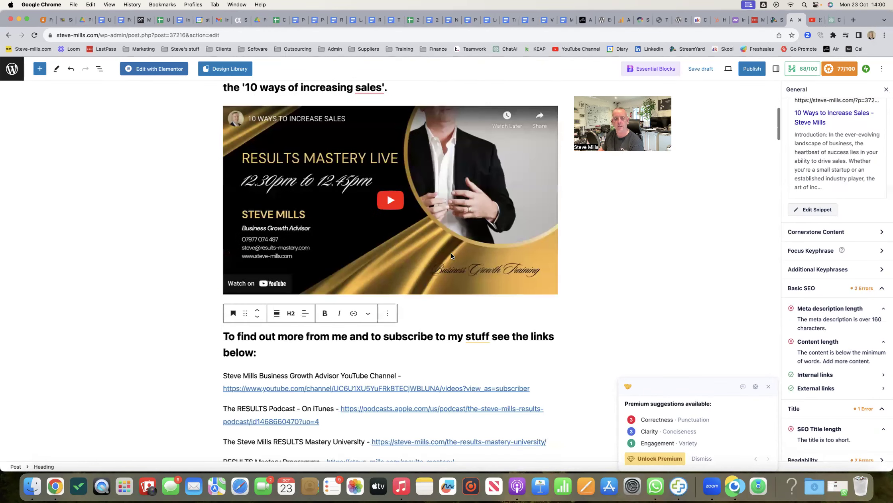
scroll(455, 253, "up", 12)
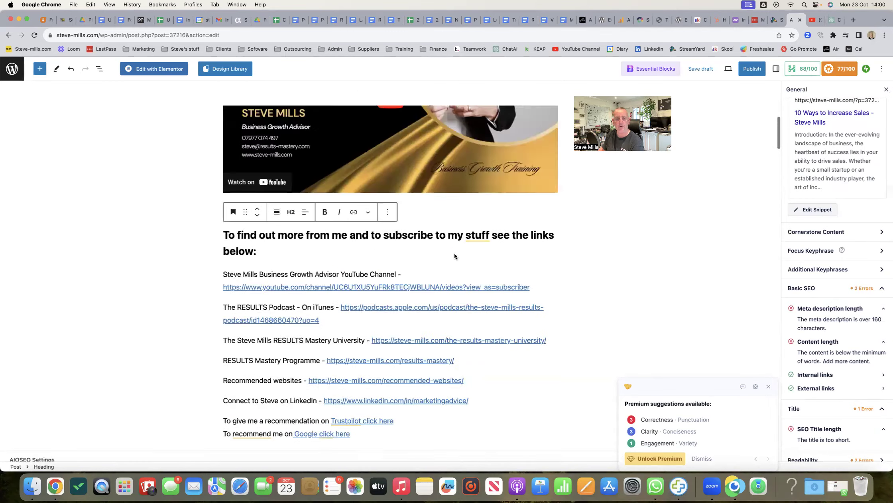
scroll(454, 253, "down", 11)
scroll(454, 254, "down", 8)
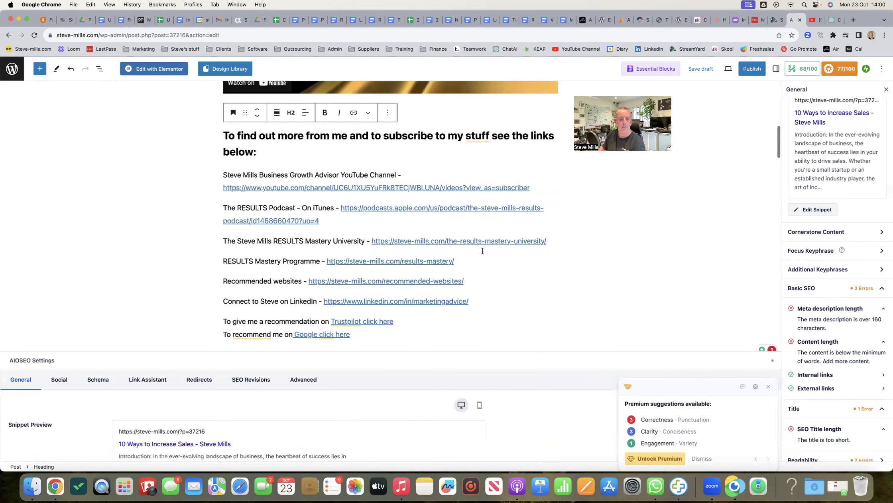
scroll(306, 256, "down", 3)
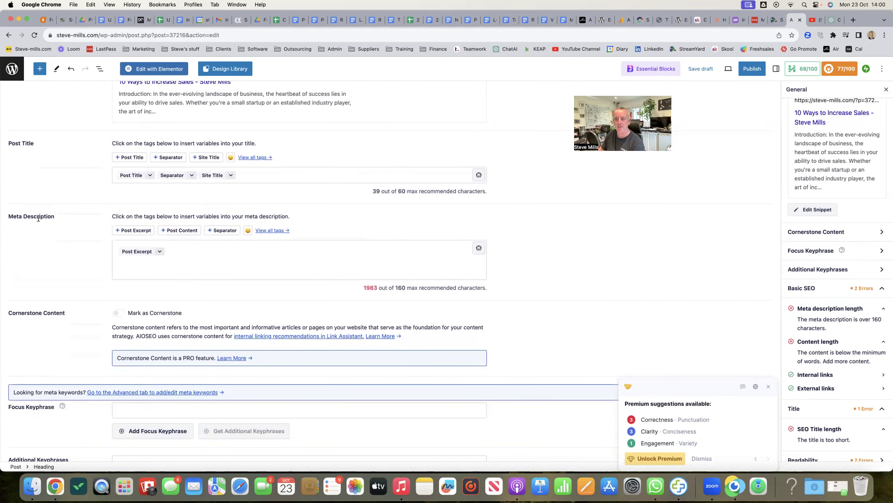
Step: Search Google for "marketing advice" in a new tab and examine the description text beneath the Digital Marketing Specialists result
left_click(853, 21)
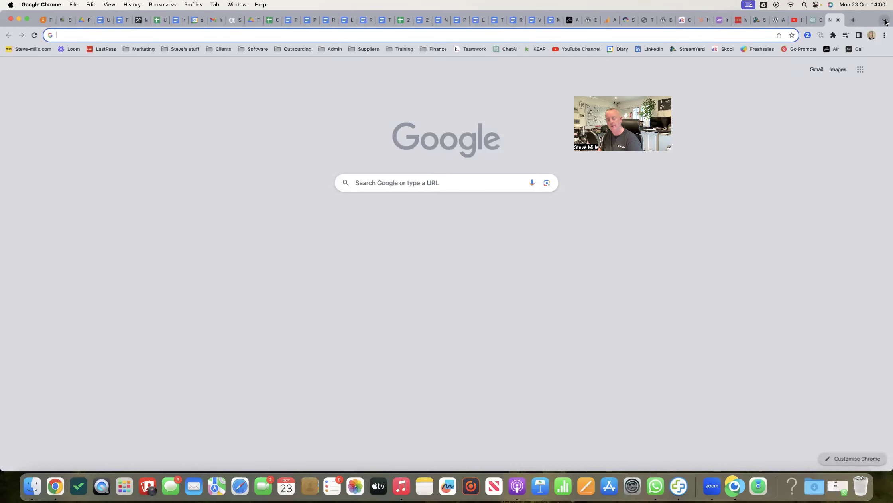
type("mark")
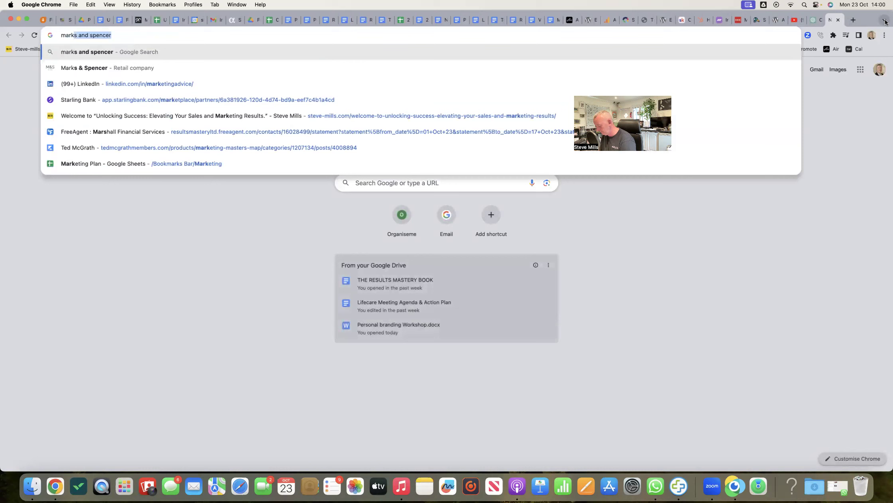
type("eting adv")
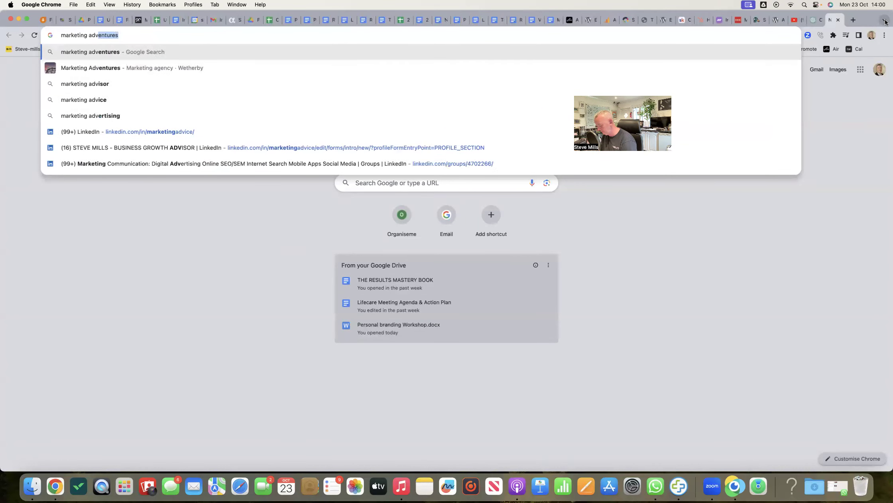
type("ice")
key("Return")
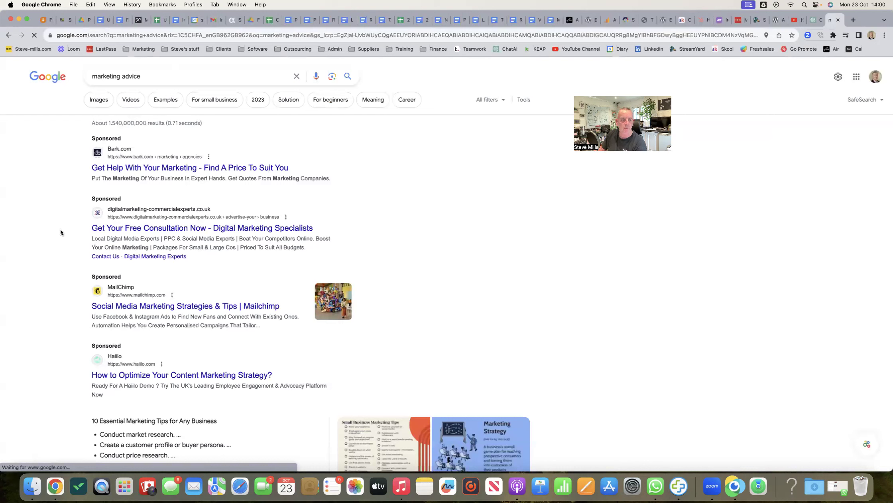
left_click_drag(92, 238, 327, 244)
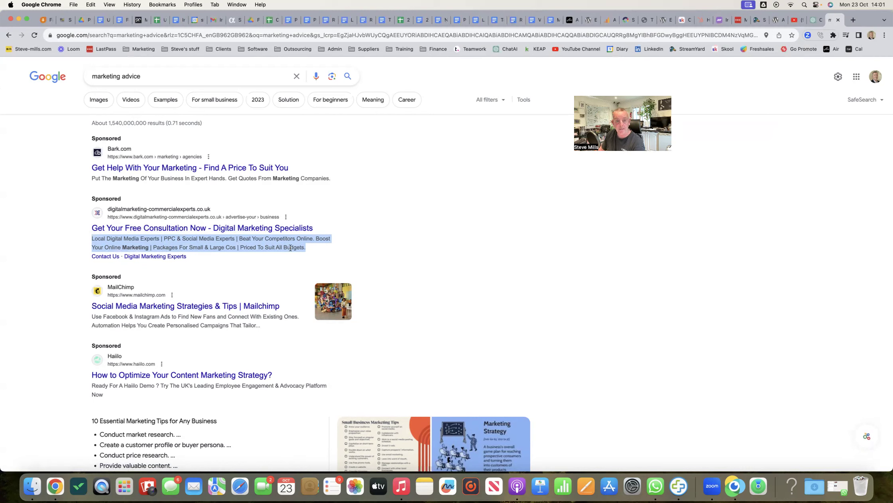
left_click(407, 237)
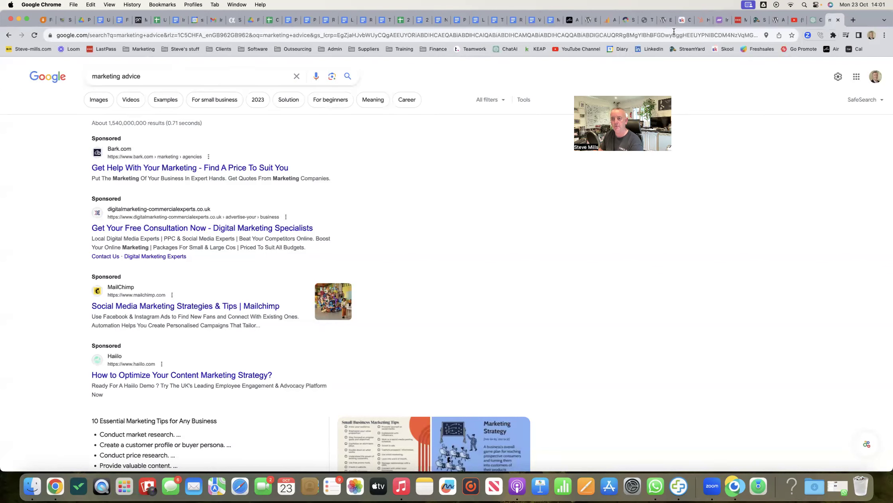
Step: Return to the WordPress post and remove the Post Excerpt tag from the Meta Description
left_click(777, 20)
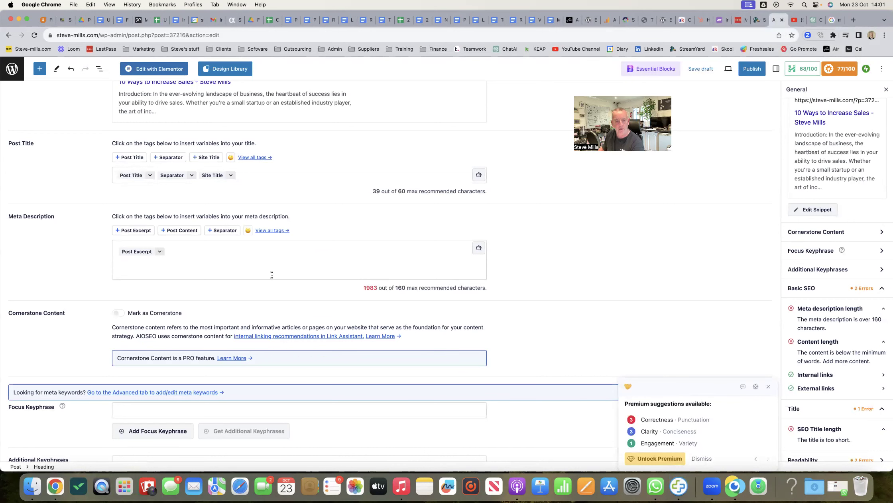
left_click(203, 252)
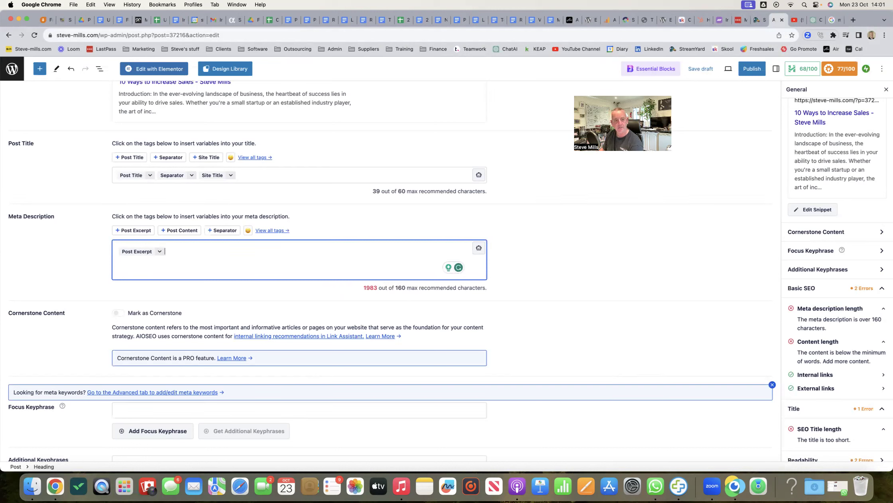
key("BackSpace")
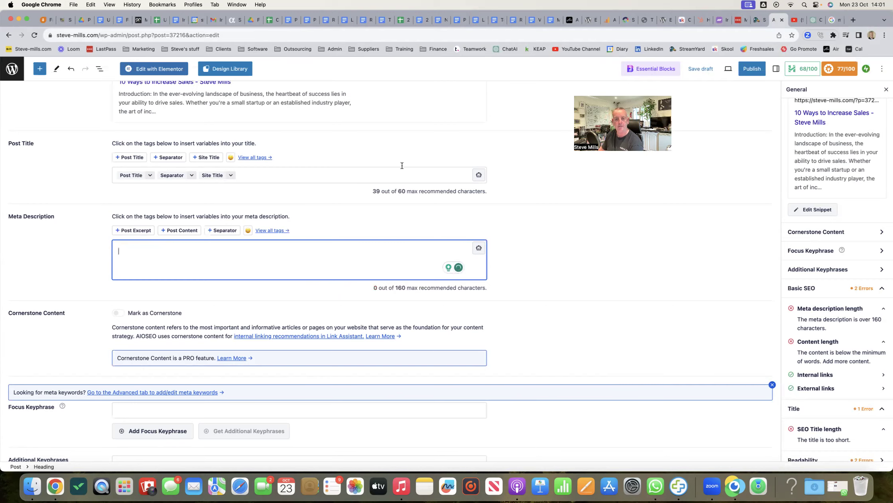
Step: Copy the full "Take a look at the recording of my RESULTS Mastery Live talk" heading above the video
scroll(399, 145, "up", 10)
scroll(399, 144, "up", 20)
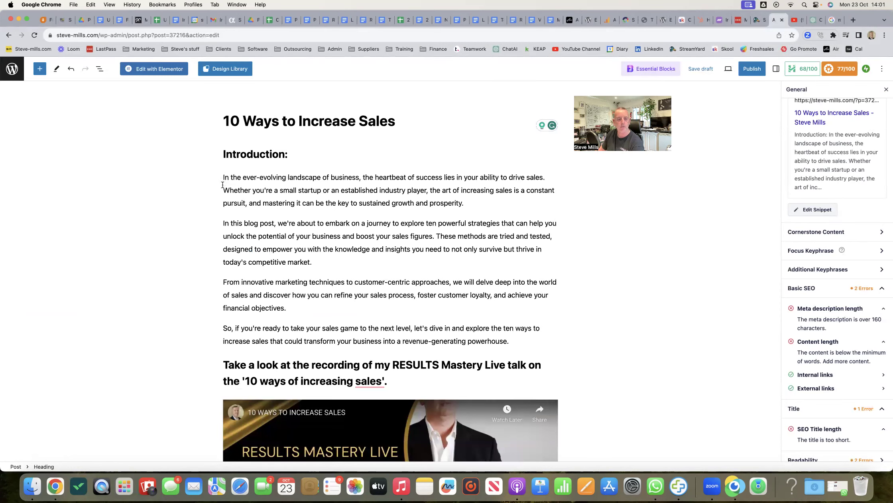
left_click_drag(224, 363, 422, 382)
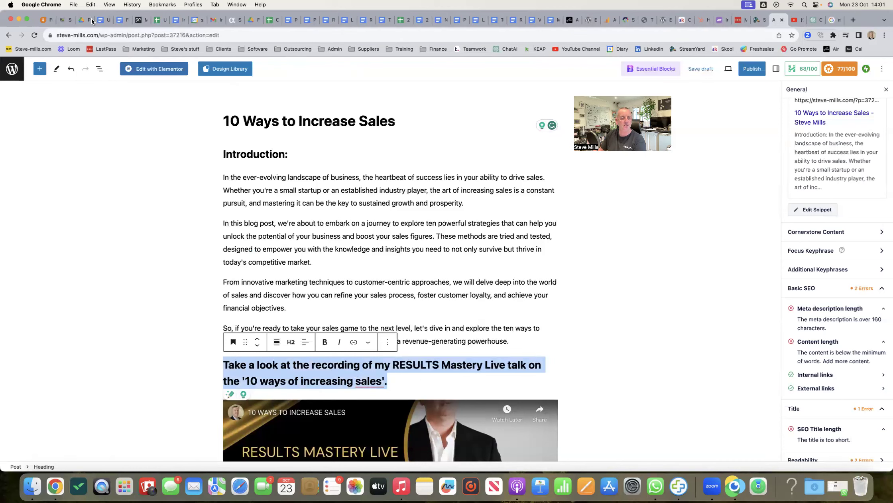
left_click(91, 4)
left_click(101, 46)
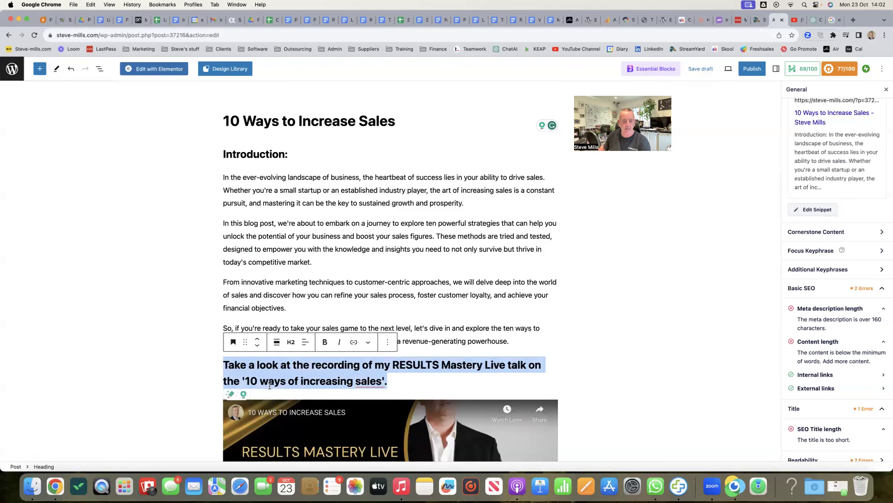
Step: Remove both quotation marks around "10 ways of increasing sales" in the heading above the video
left_click(245, 378)
key("BackSpace")
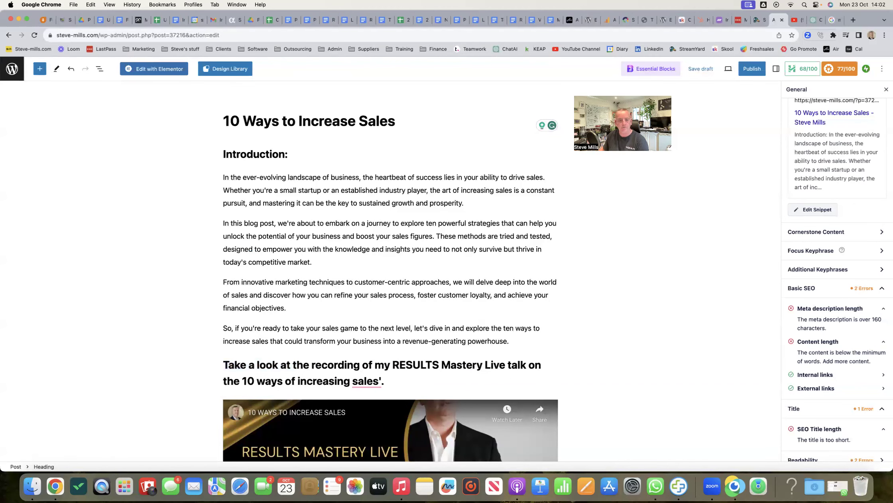
left_click(382, 378)
key("BackSpace")
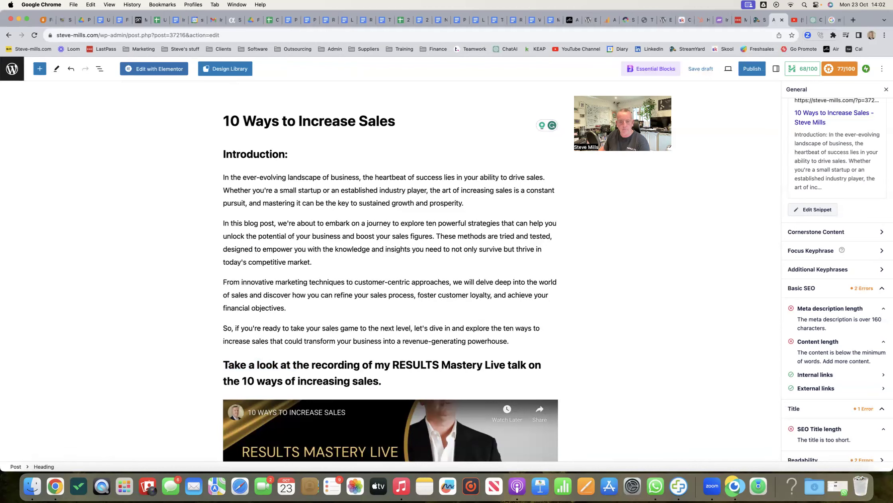
Step: Paste the copied heading into the Meta Description and remove the quotation marks around "10 ways of increasing sales"
scroll(361, 287, "down", 3)
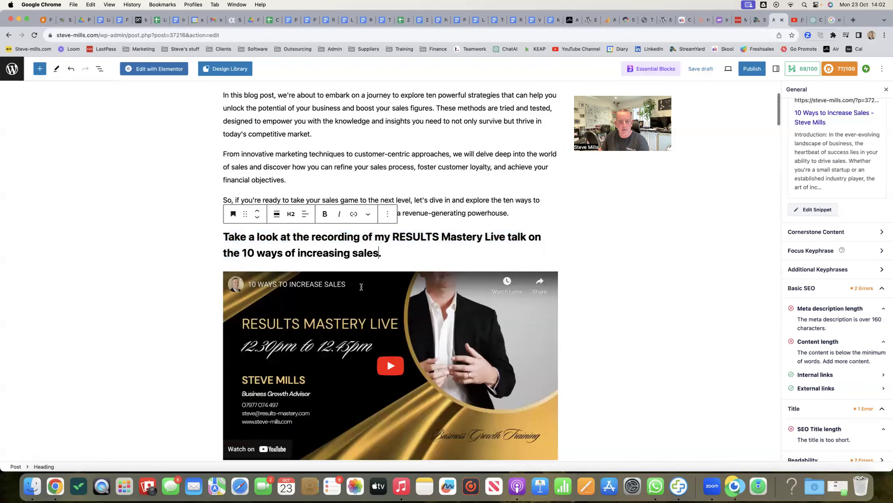
scroll(362, 287, "down", 15)
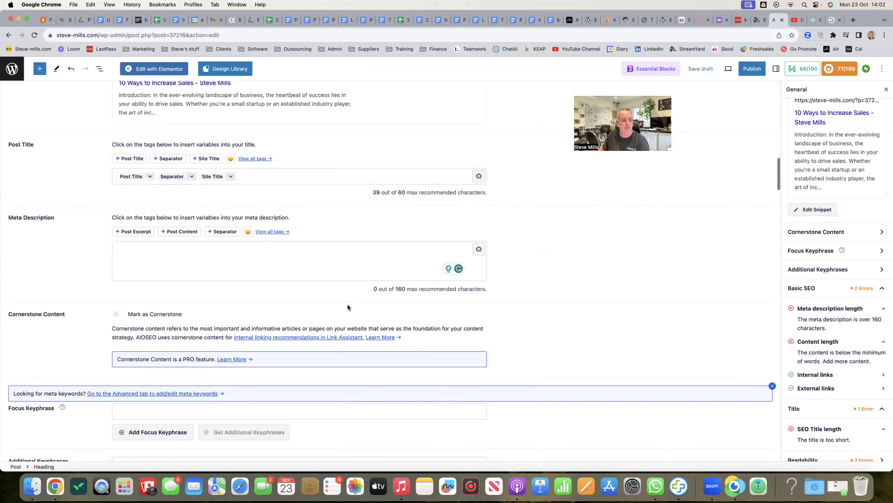
left_click(181, 243)
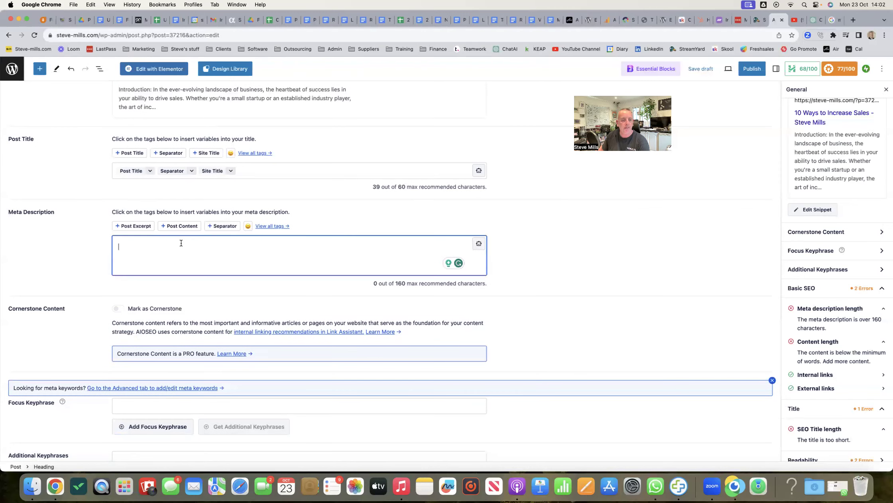
left_click(90, 7)
left_click(100, 56)
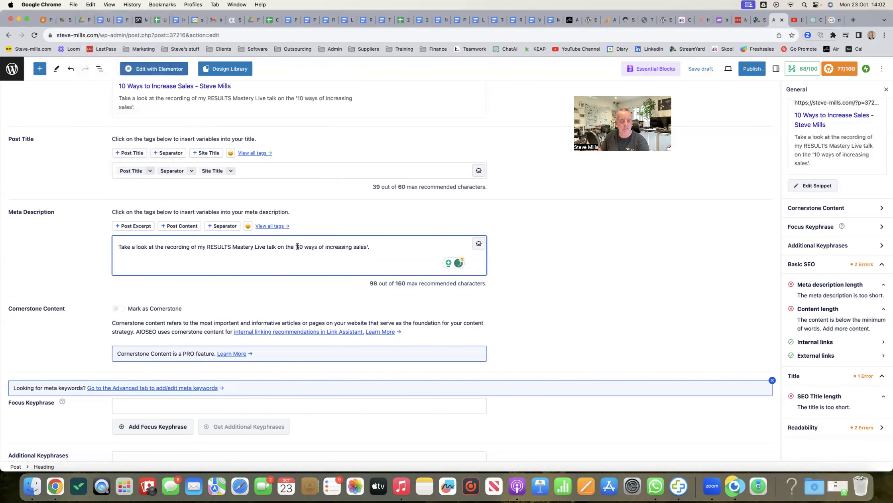
key("BackSpace")
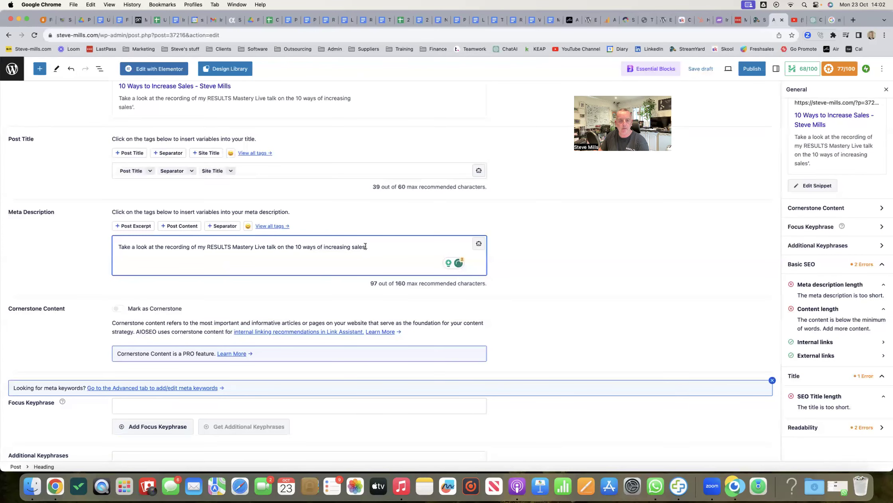
key("BackSpace")
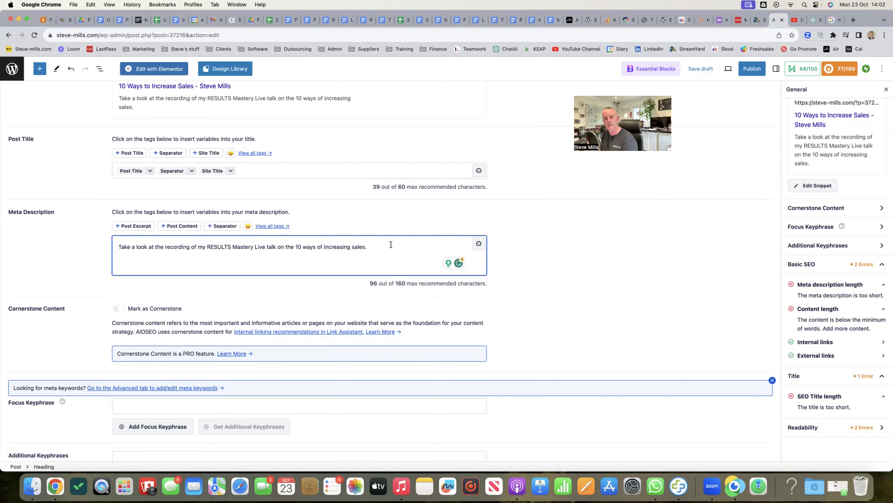
Step: Append the sentence "A video and blog post by" followed by the author's full name to the Meta Description
type("A")
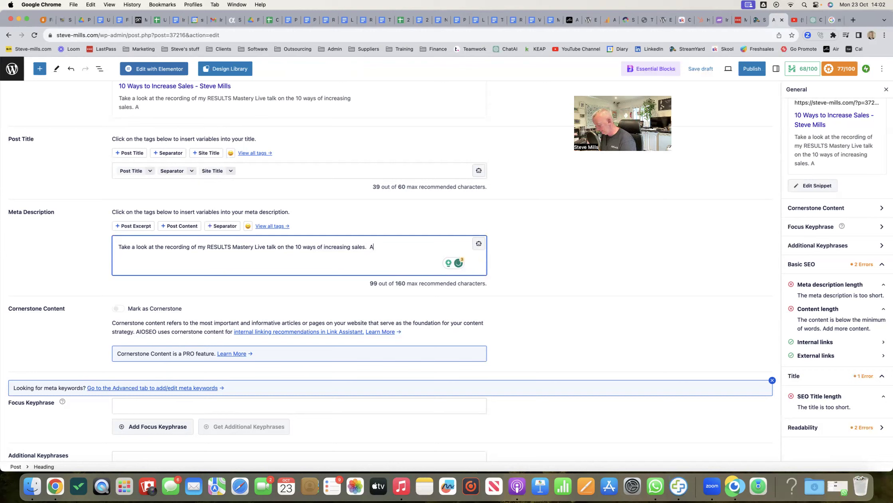
type(" video and")
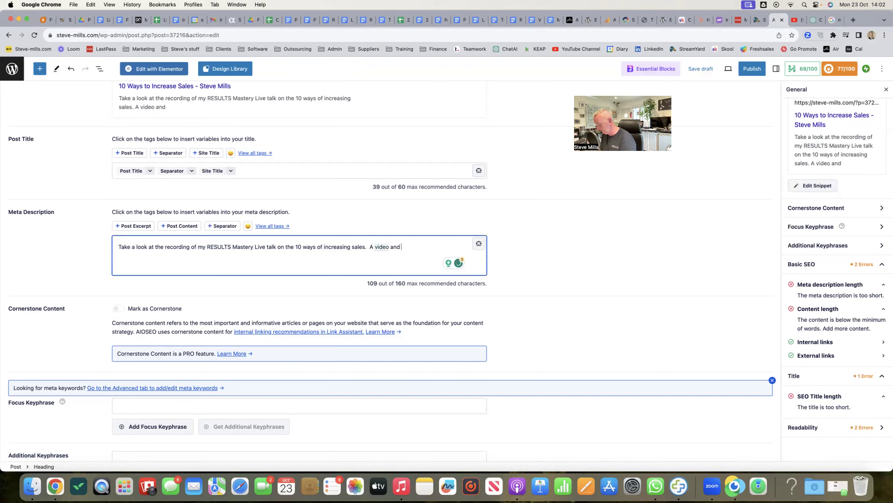
type(" blog post by")
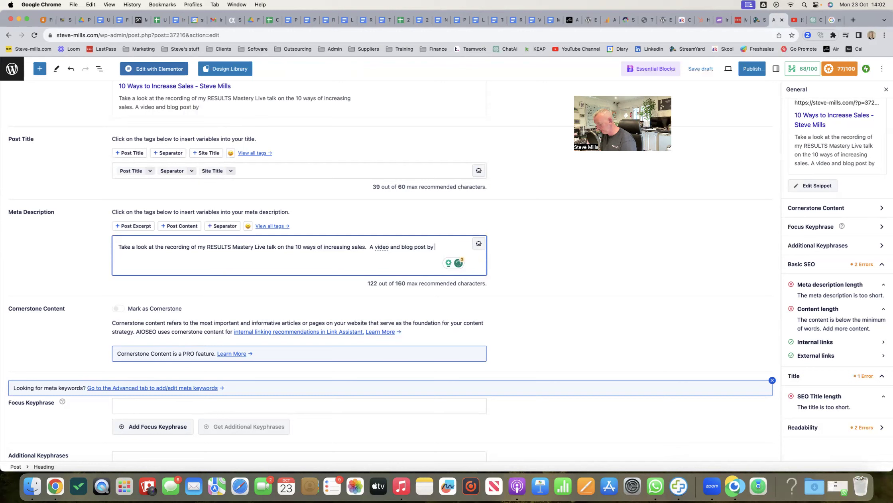
type(" Steve Milld")
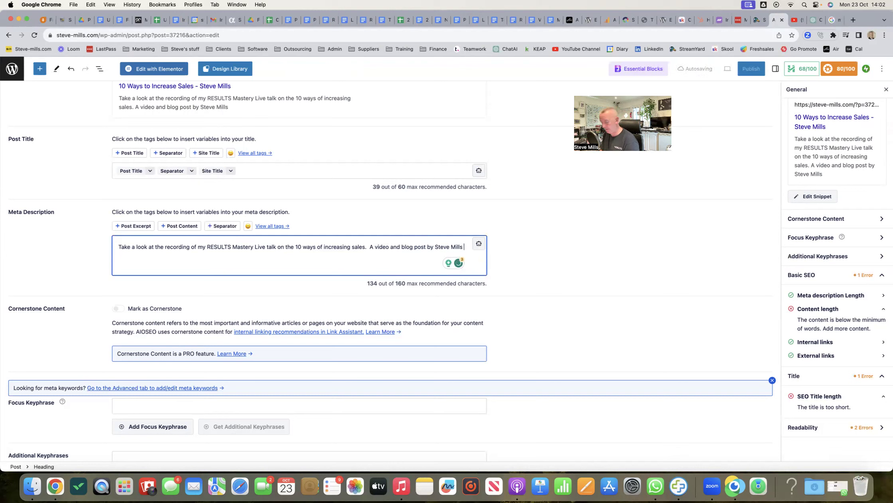
Step: Finish the Meta Description's last sentence with "live on YouTube." after the author's name
type("|ive on LinkedIn.")
key("BackSpace")
key("BackSpace")
key("BackSpace")
key("BackSpace")
key("BackSpace")
key("BackSpace")
key("BackSpace")
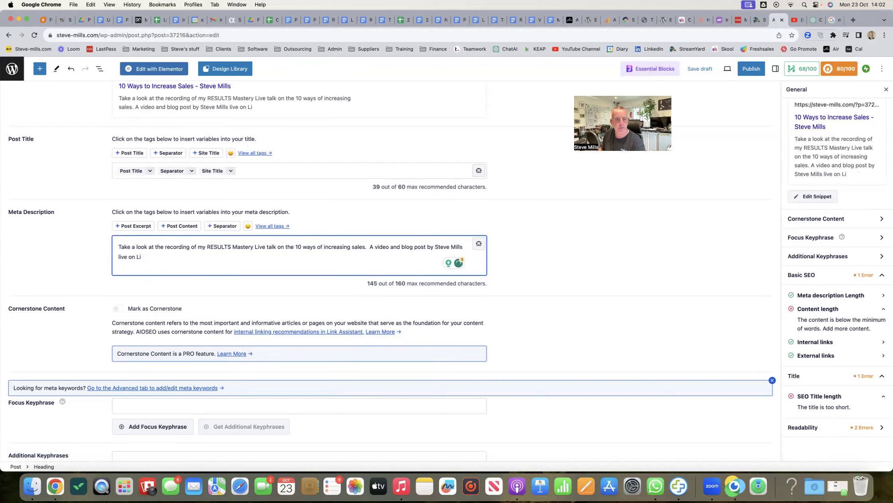
key("BackSpace")
key("BackSpace")
key("BackSpace")
type("YouTub")
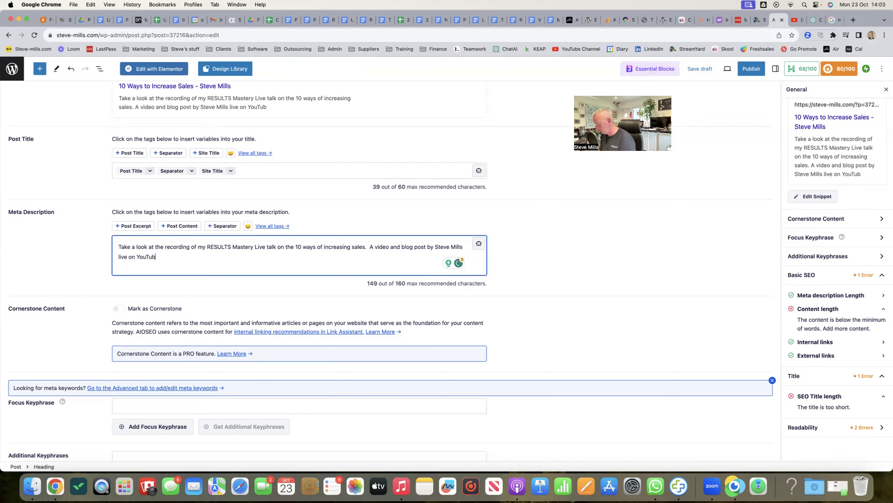
type("e.")
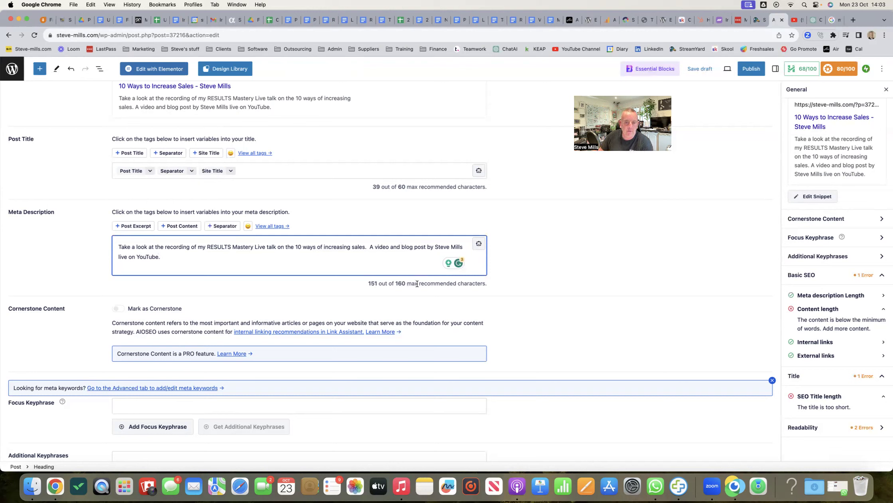
Step: Replace the Post Title, Separator and Site Title tags in the AIOSEO Post Title with the copied video heading
scroll(276, 307, "up", 1)
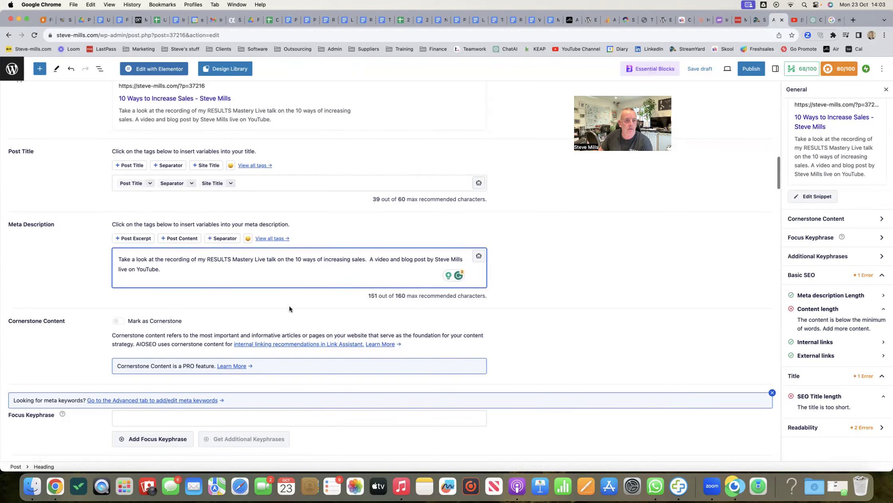
scroll(290, 308, "up", 5)
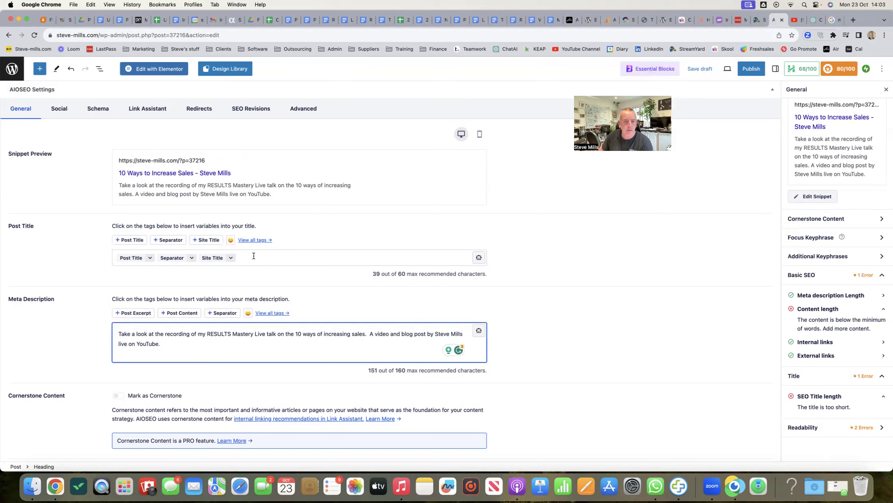
left_click_drag(252, 256, 139, 257)
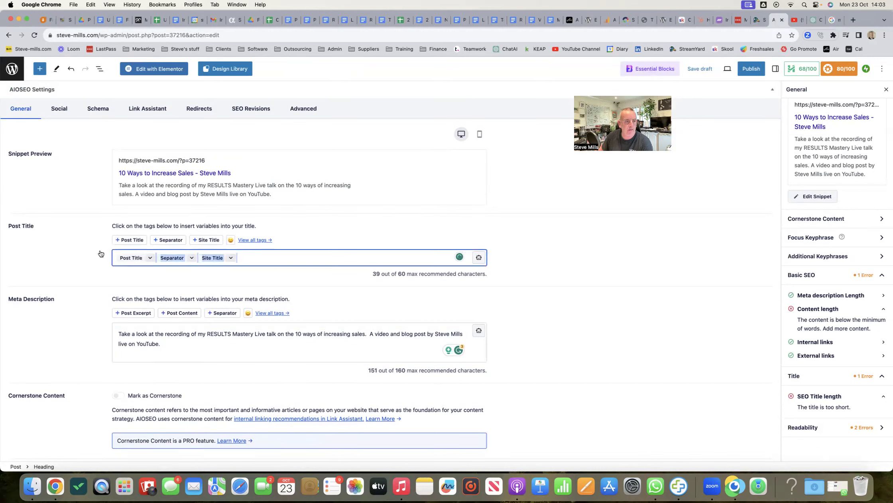
left_click(833, 22)
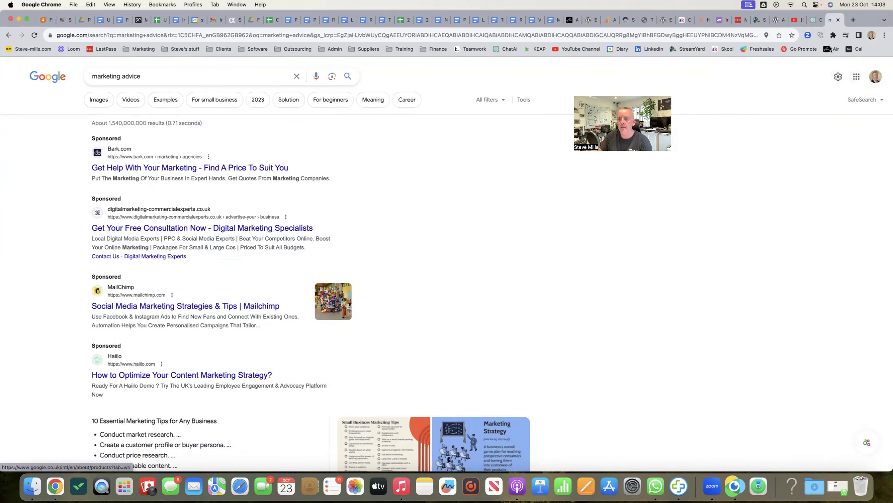
left_click(776, 19)
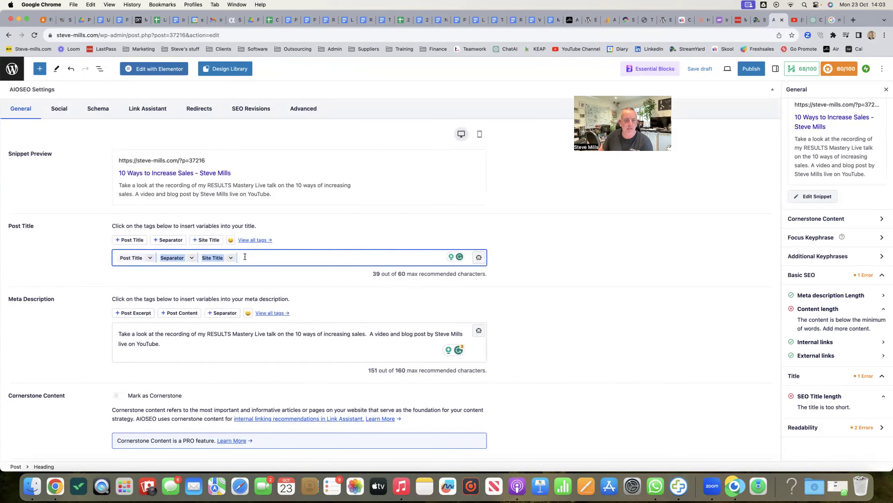
left_click_drag(245, 257, 114, 257)
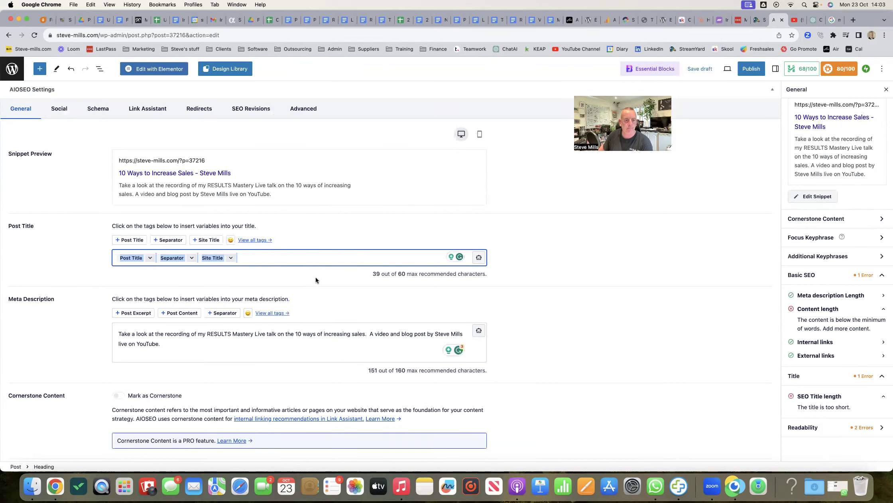
left_click(91, 4)
left_click(93, 56)
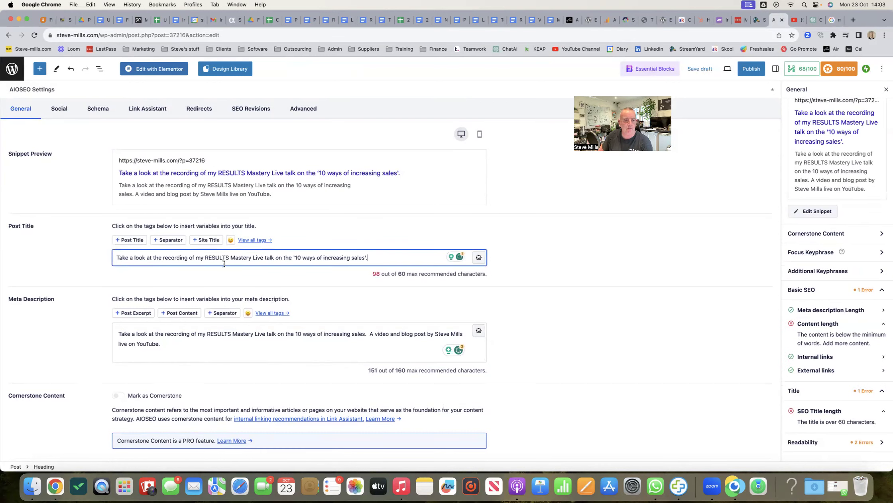
Step: Shorten the opening of the AIOSEO Post Title to "Recording of my" and replace "on the" with a hyphen
left_click_drag(116, 257, 165, 258)
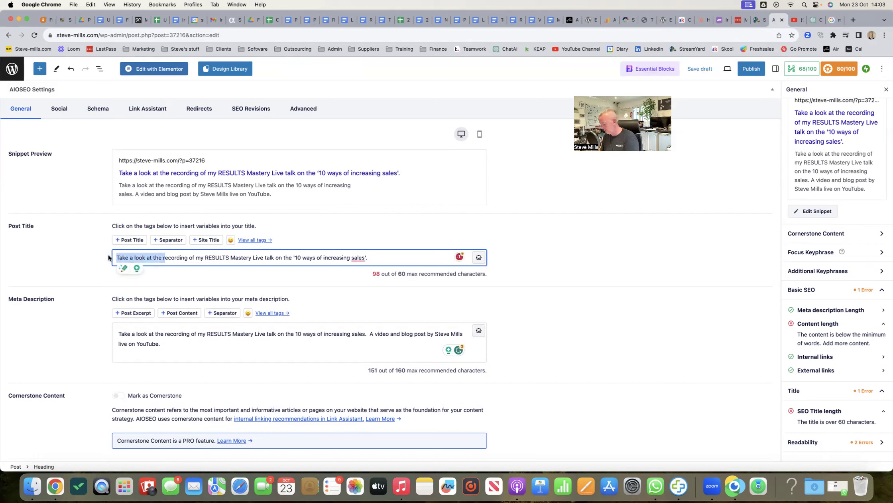
type("T")
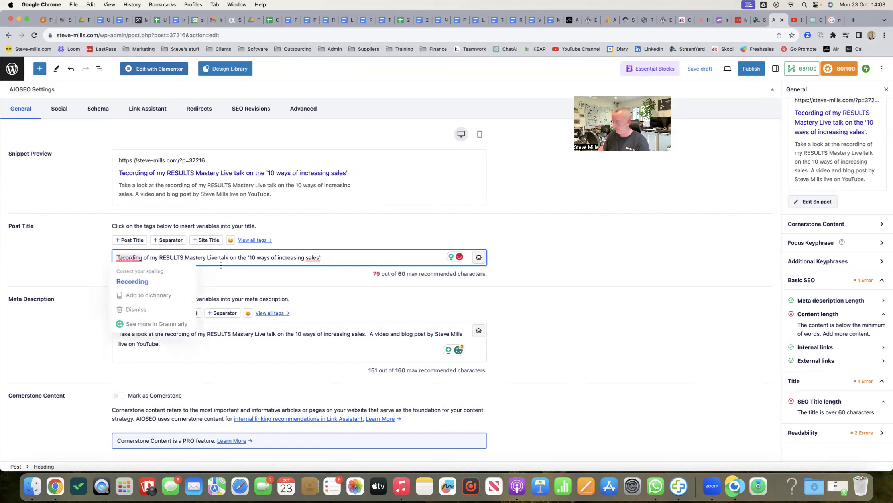
key("BackSpace")
type("R")
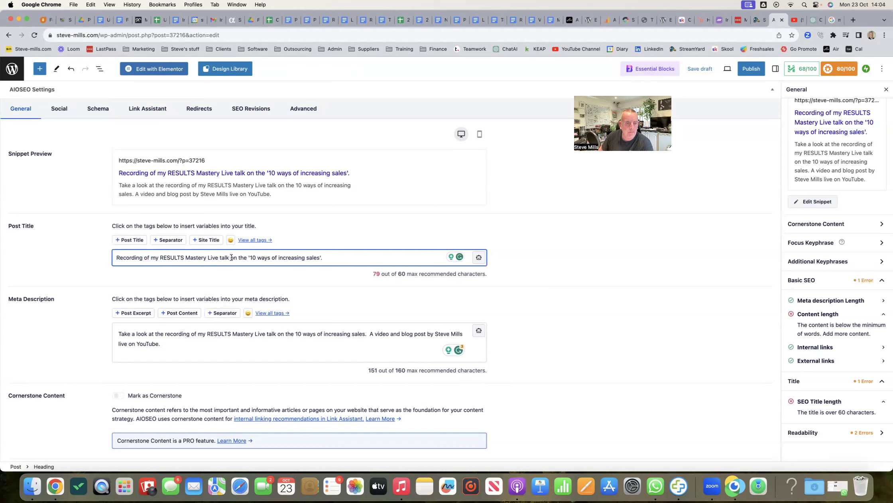
left_click_drag(230, 257, 246, 257)
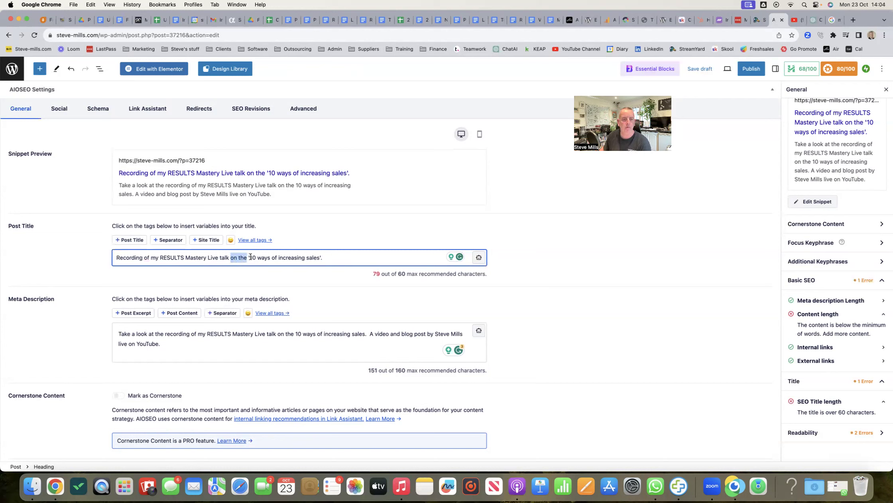
key("BackSpace")
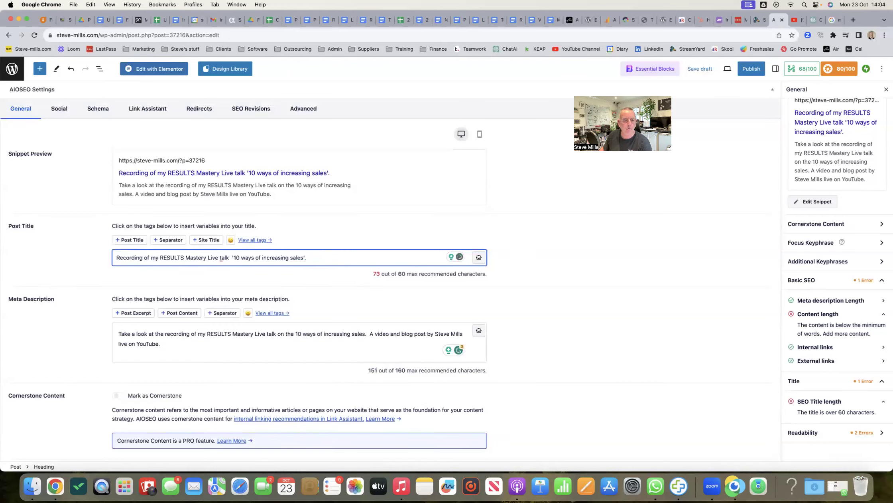
type("-")
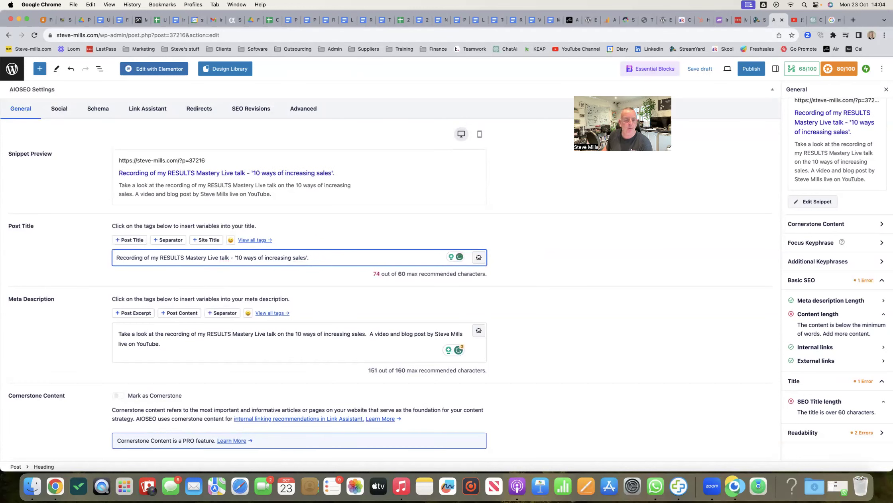
Step: Remove the quotation marks around "10 ways of increasing sales" in the AIOSEO Post Title and shorten "RESULTS Mastery Live talk" to "live talk"
left_click(236, 257)
key("BackSpace")
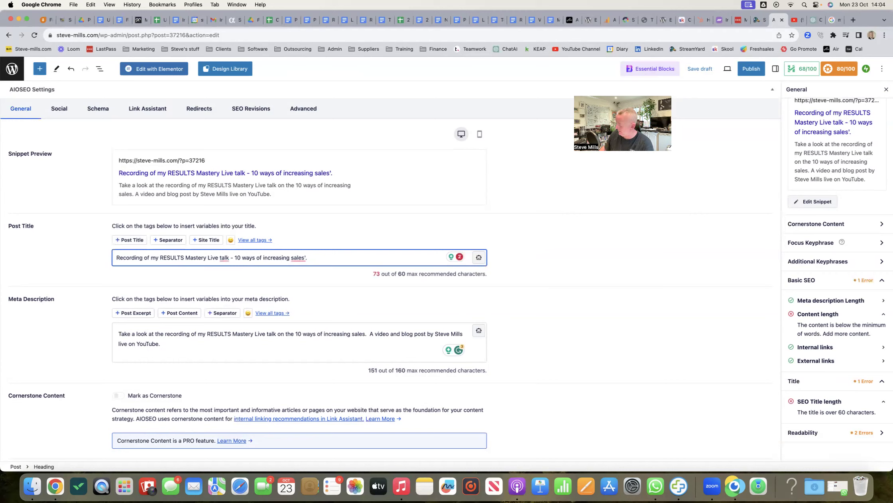
key("BackSpace")
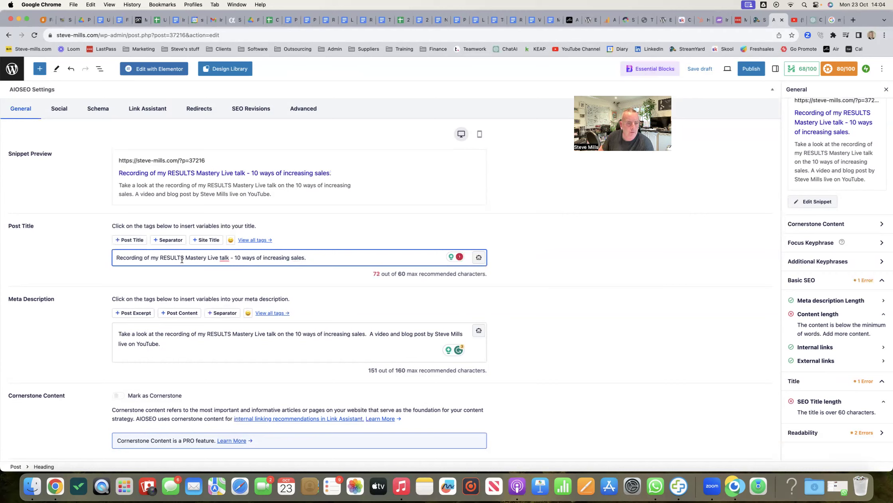
left_click_drag(159, 258, 209, 258)
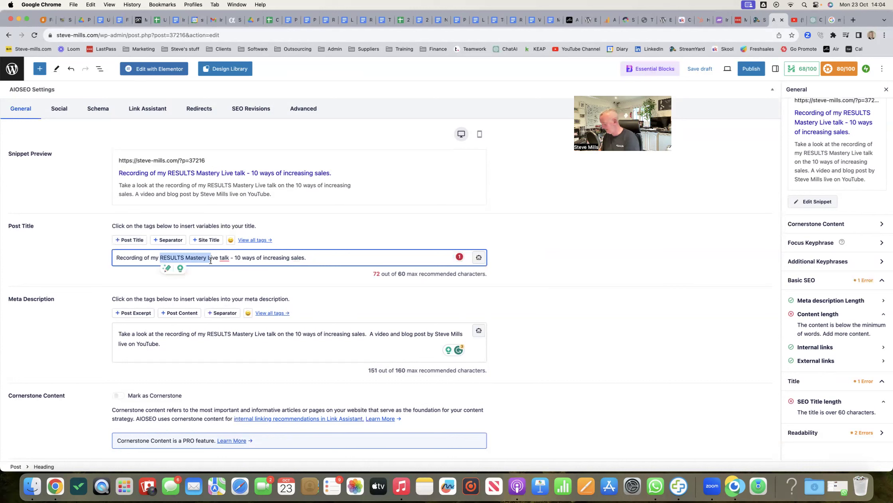
type("l")
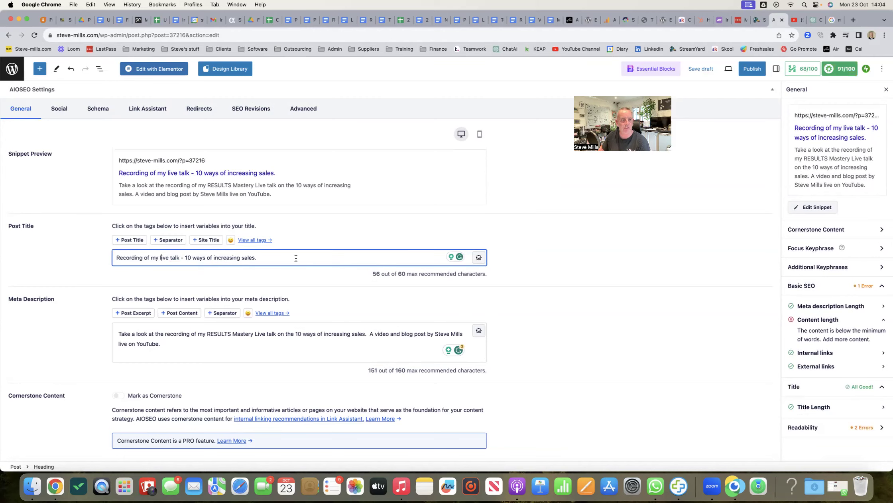
Step: Paste the copied heading into the Focus Keyphrase and trim it to "10 ways of increasing sales"
scroll(296, 259, "down", 5)
scroll(296, 258, "down", 4)
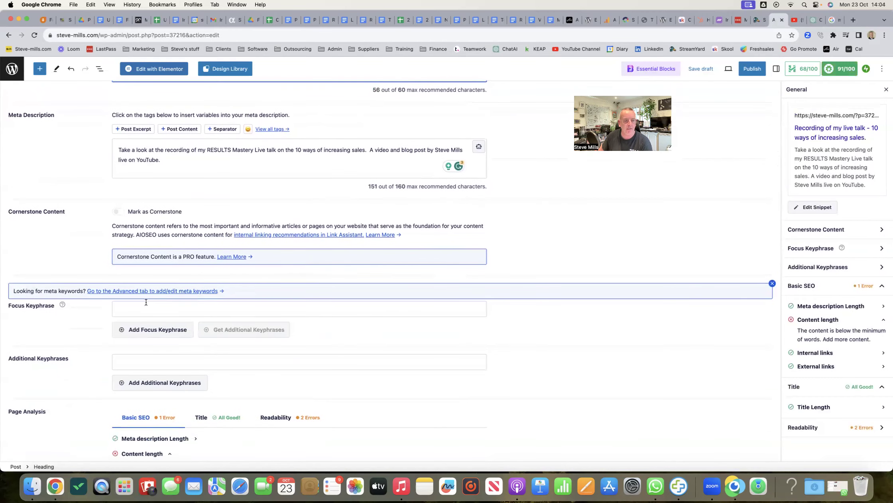
left_click(142, 309)
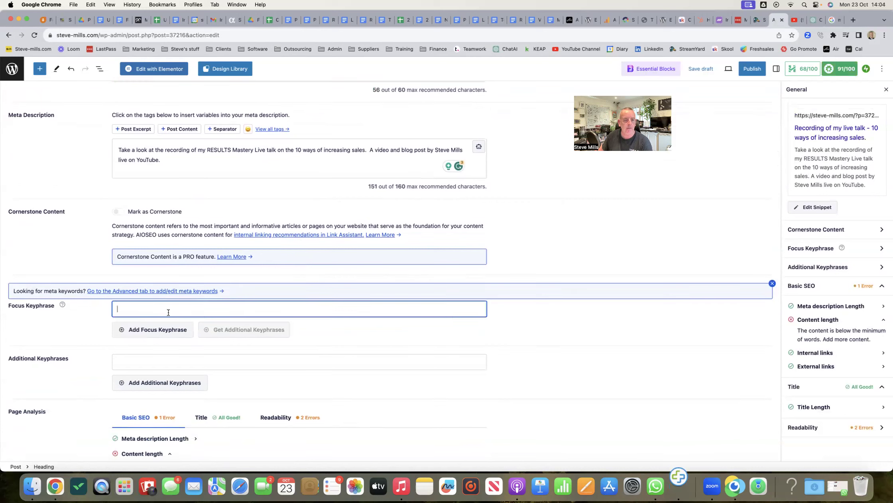
left_click(89, 5)
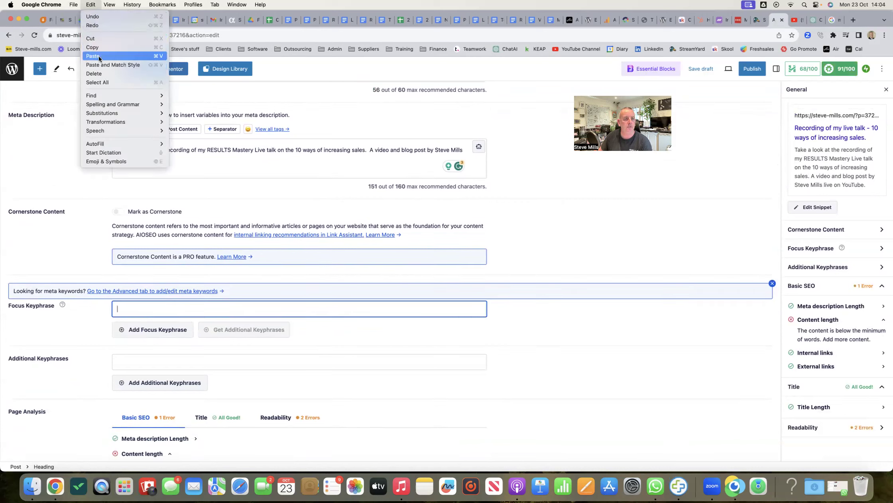
left_click(100, 54)
type("Take a look at the recording of my RESULTS Mastery Live talk on the '10 ways of increasing sales'.")
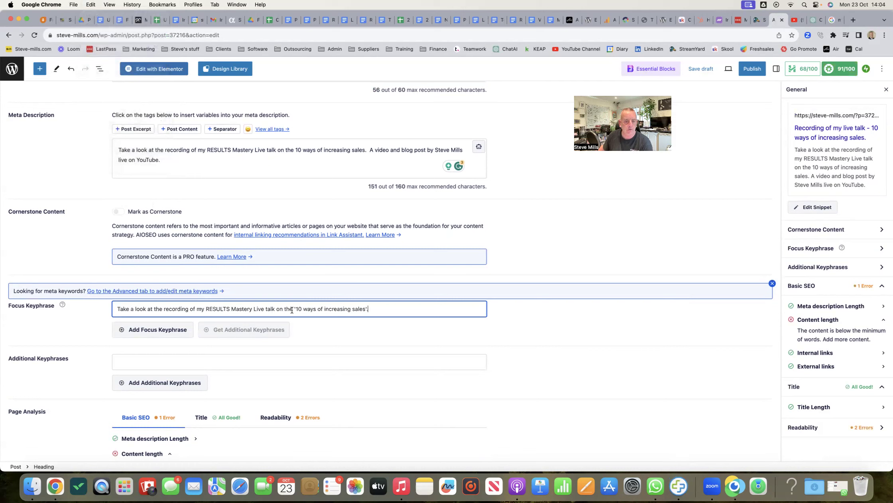
left_click_drag(295, 309, 138, 299)
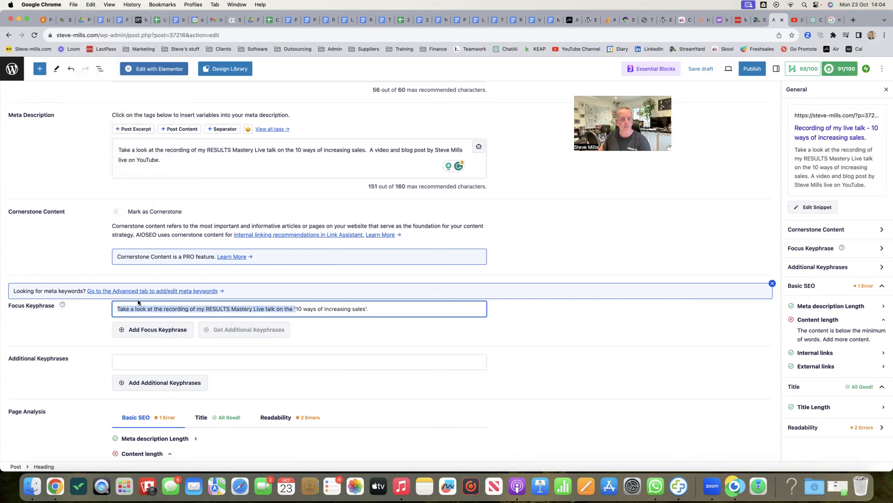
key("BackSpace")
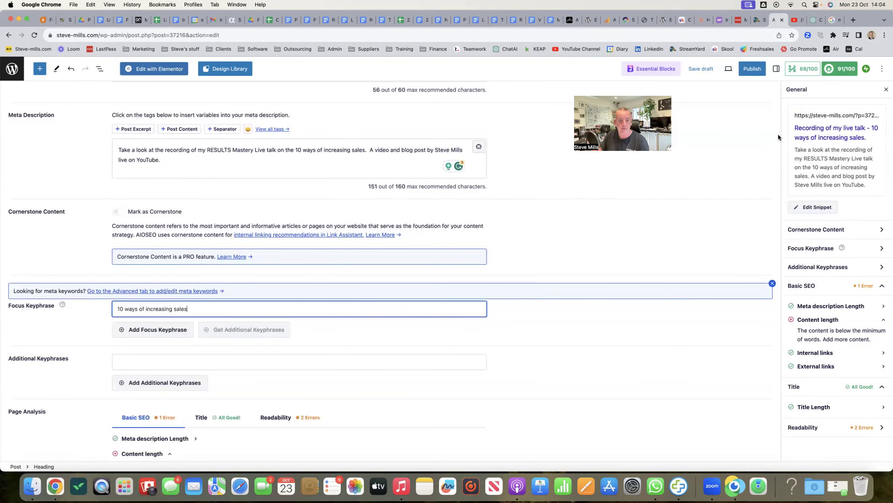
Step: Review the Basic SEO page analysis and the post's introduction, heading and embedded video
scroll(254, 380, "down", 5)
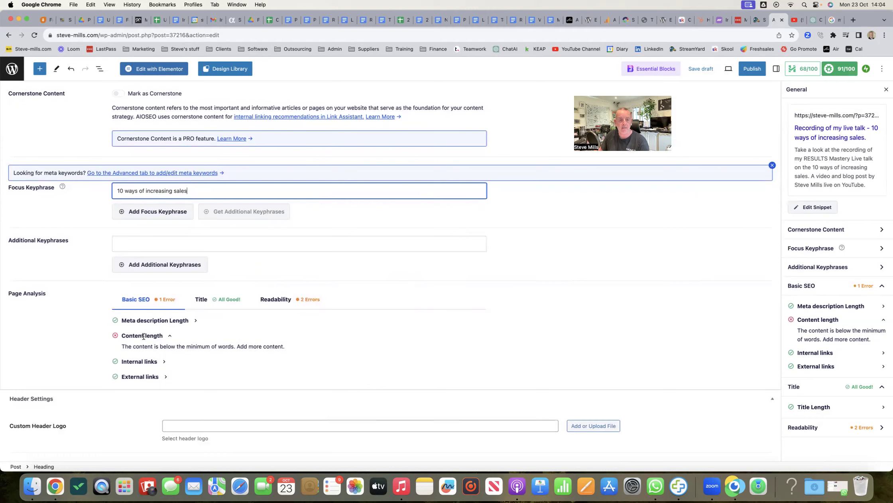
scroll(161, 335, "up", 15)
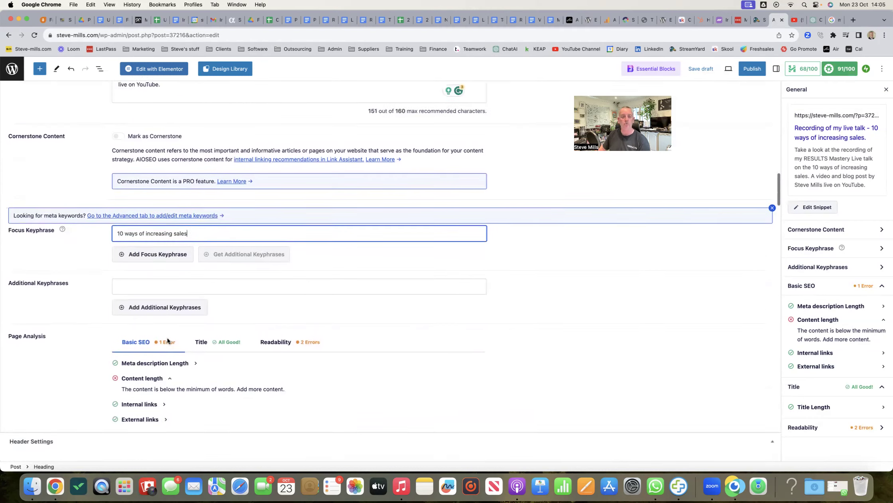
scroll(180, 345, "up", 10)
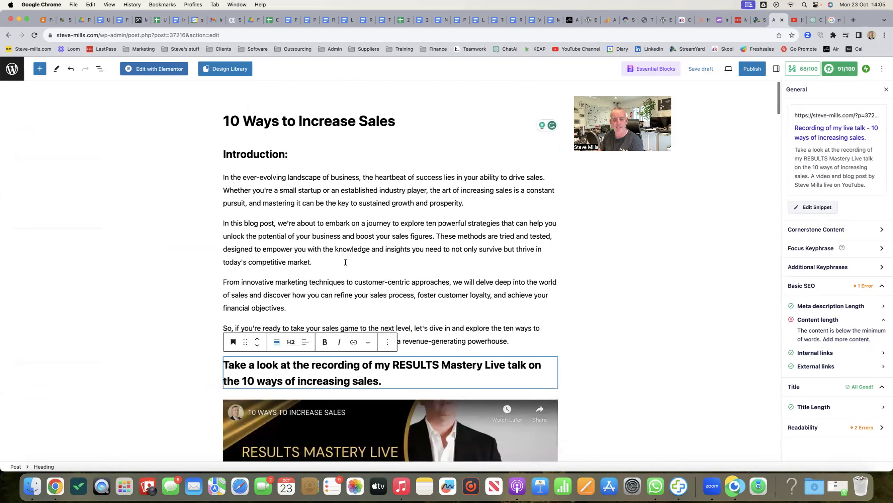
scroll(354, 263, "down", 5)
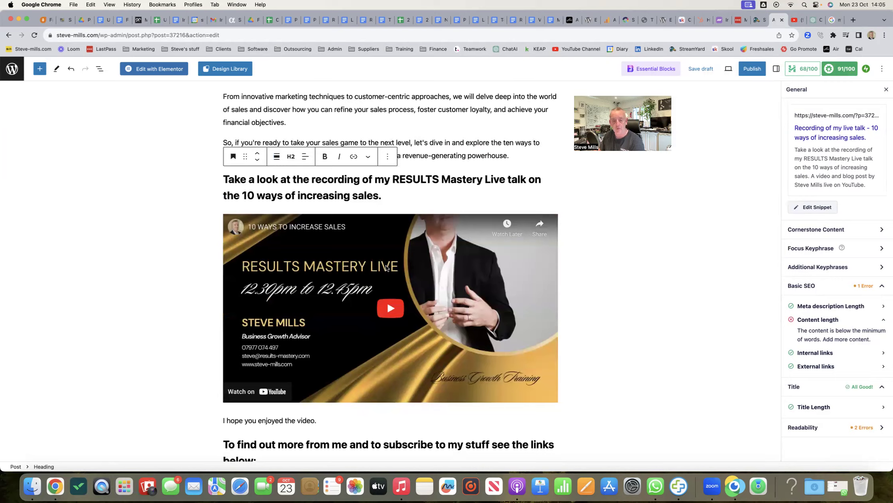
scroll(387, 267, "up", 5)
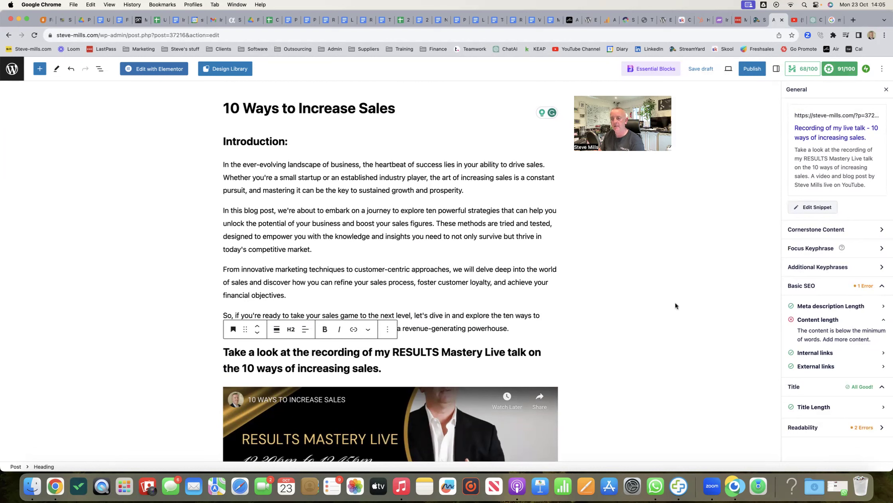
Step: Open the post's settings and change the author to the site owner's account
scroll(670, 305, "down", 10)
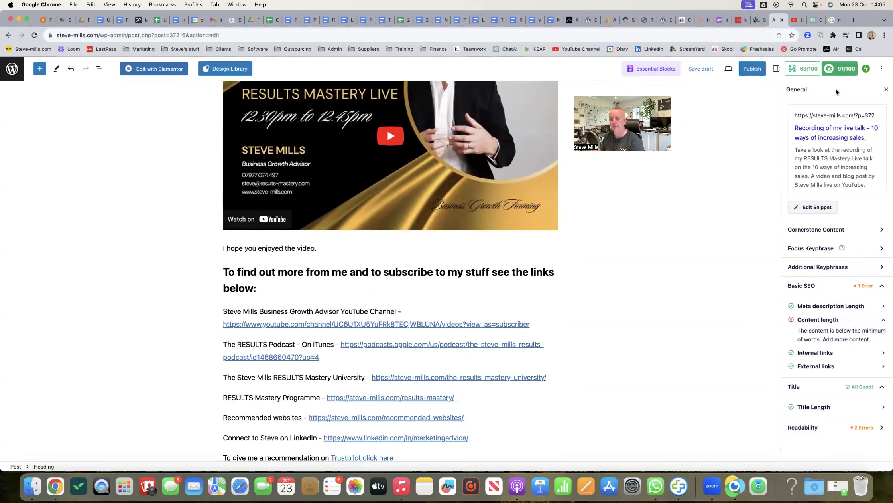
left_click(776, 70)
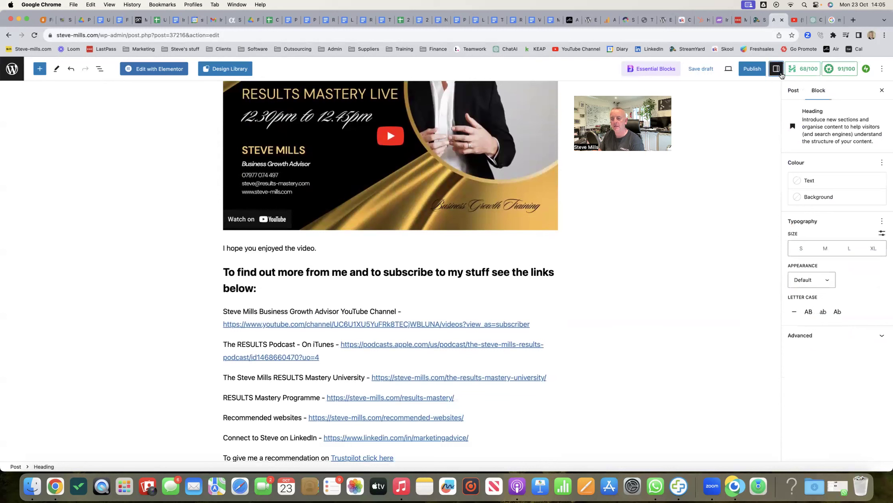
left_click(825, 337)
scroll(832, 327, "down", 1)
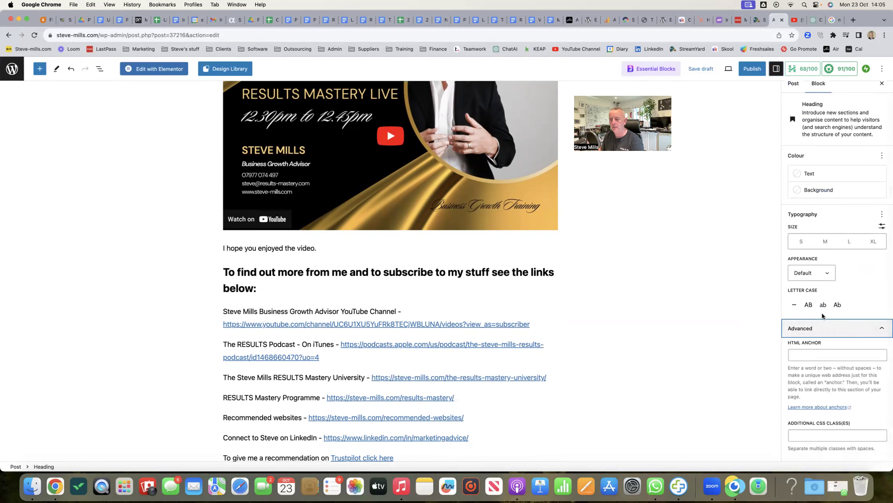
left_click(793, 86)
scroll(834, 189, "down", 2)
scroll(834, 189, "down", 2)
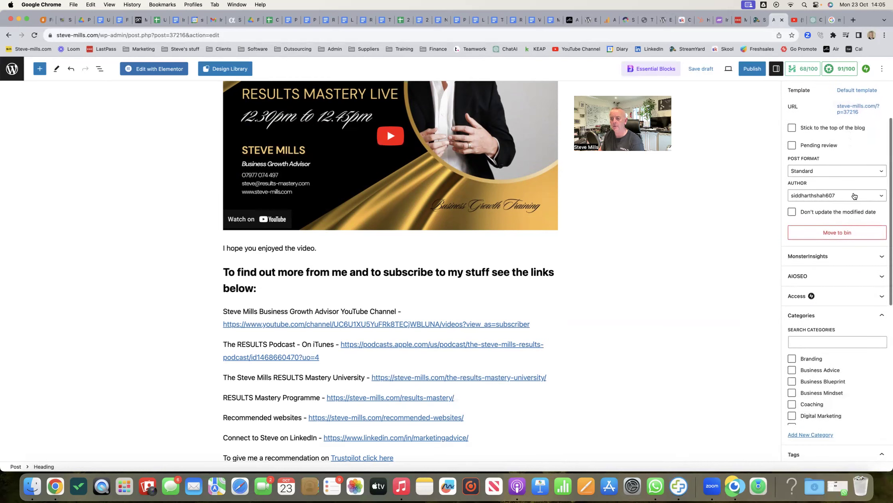
left_click(854, 196)
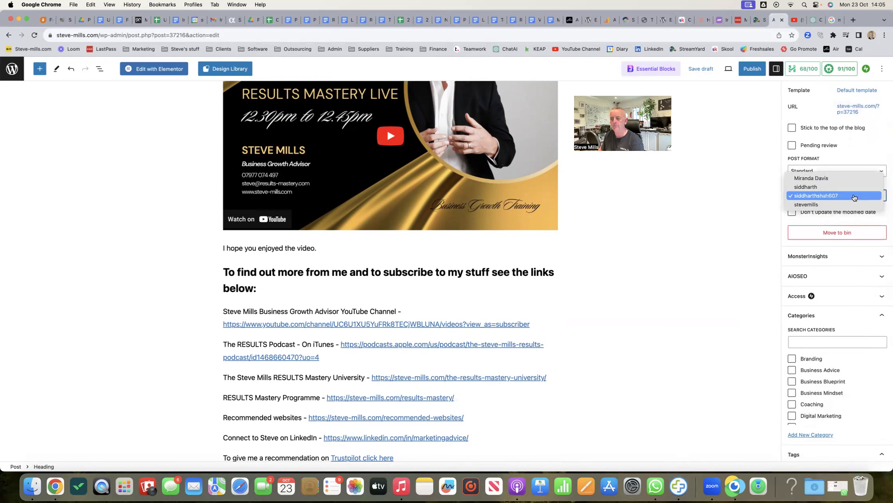
left_click(825, 204)
Step: Assign the post to the Marketing Advice and GREAT SALES TIP categories
scroll(853, 288, "down", 5)
scroll(852, 286, "down", 1)
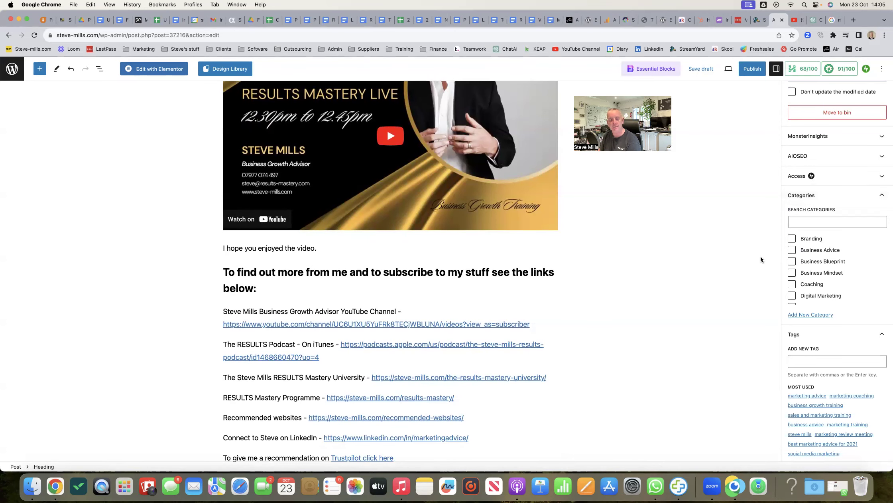
scroll(518, 278, "up", 5)
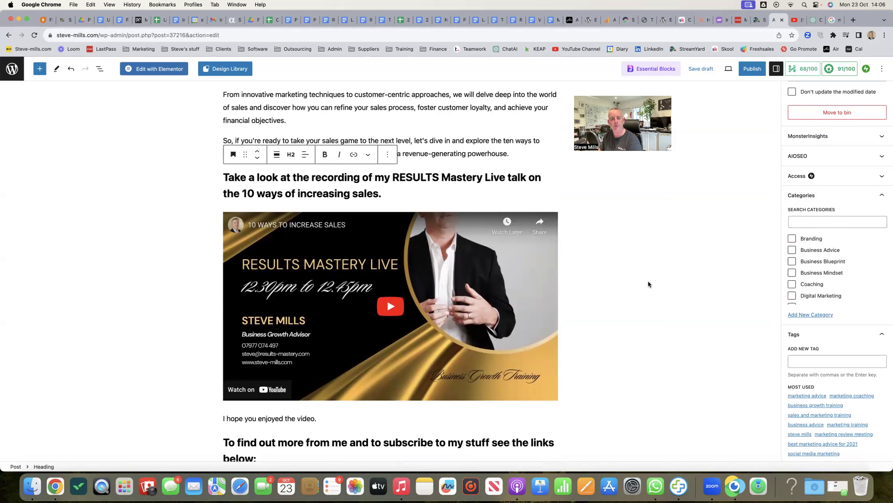
scroll(712, 302, "down", 2)
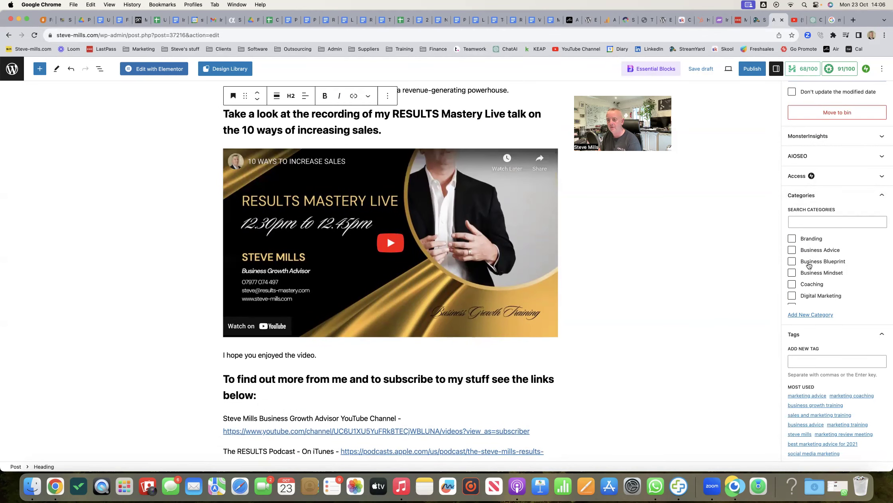
scroll(818, 281, "down", 2)
scroll(819, 281, "down", 2)
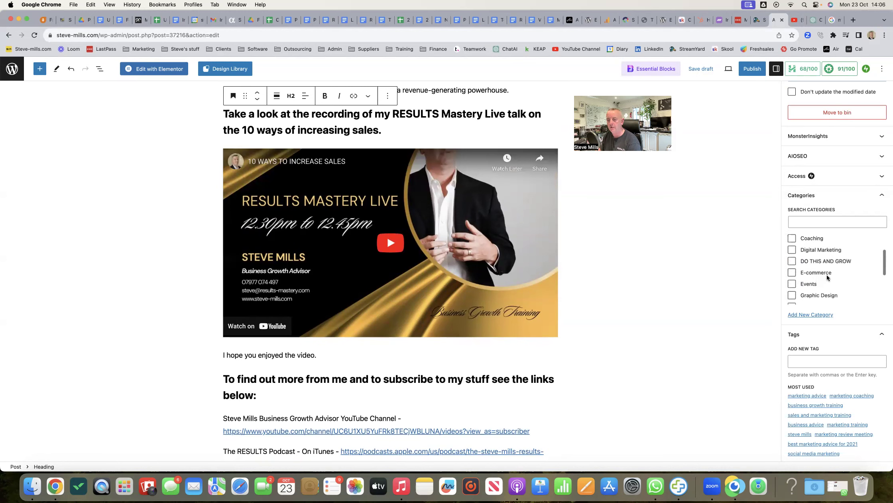
scroll(817, 280, "down", 3)
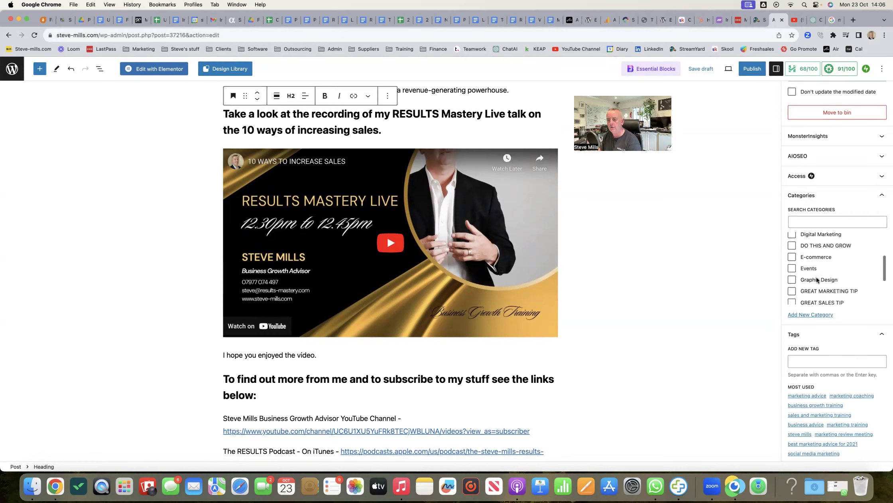
scroll(820, 283, "down", 2)
scroll(820, 284, "down", 2)
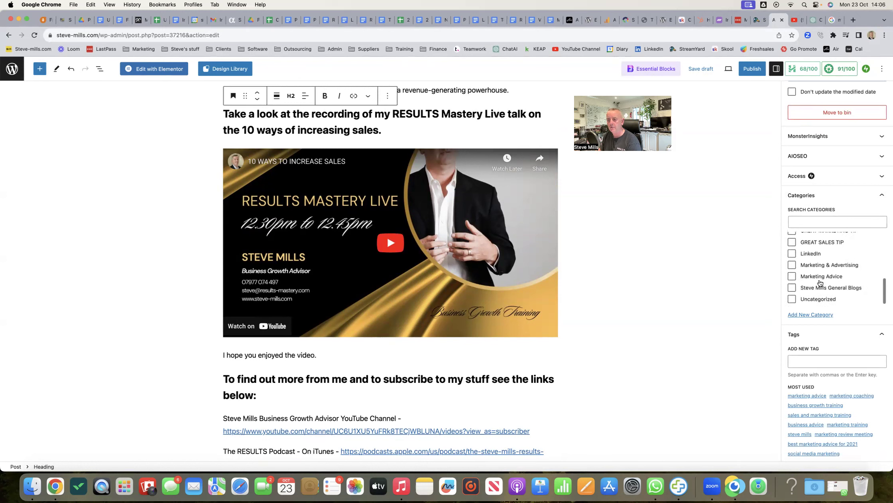
left_click_drag(792, 276, 823, 284)
left_click(814, 279)
scroll(814, 279, "down", 2)
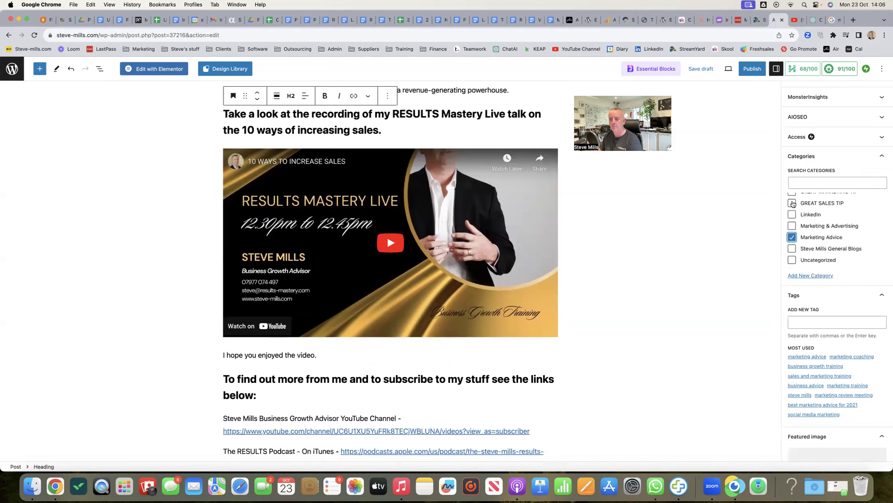
left_click(819, 205)
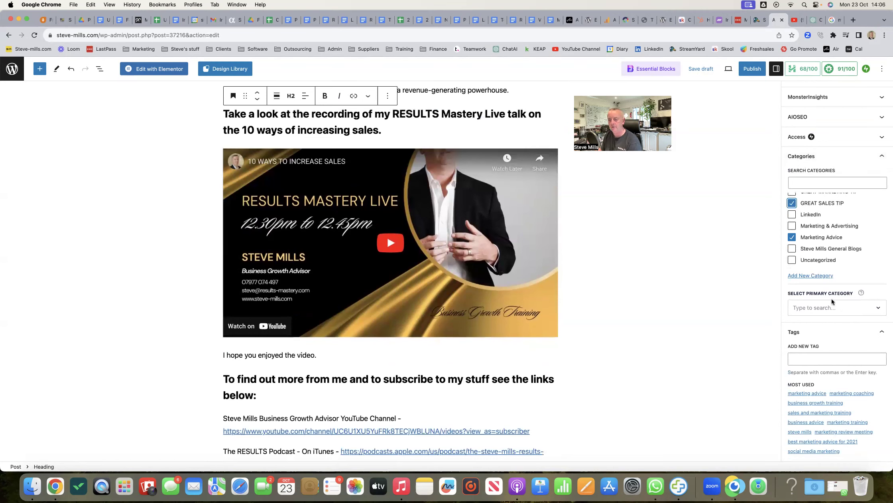
Step: Add the most-used tags "marketing advice", "sales and marketing training" and "marketing training" to the post
scroll(832, 300, "down", 5)
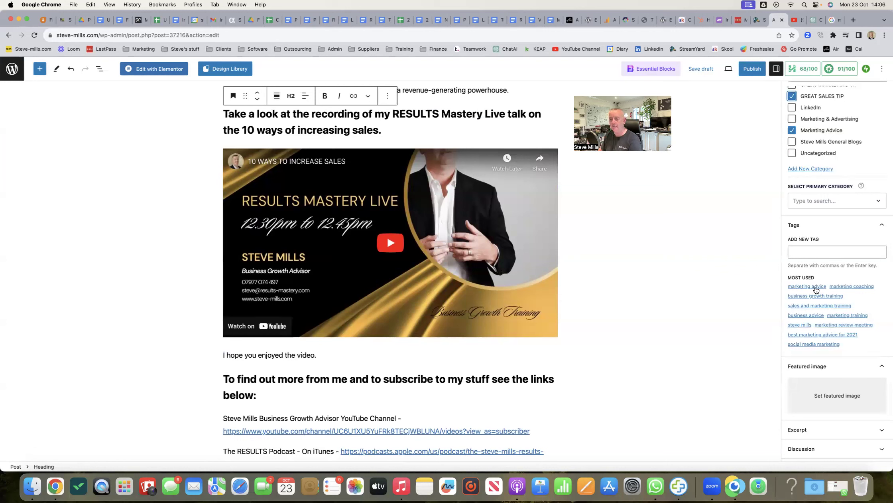
left_click(809, 288)
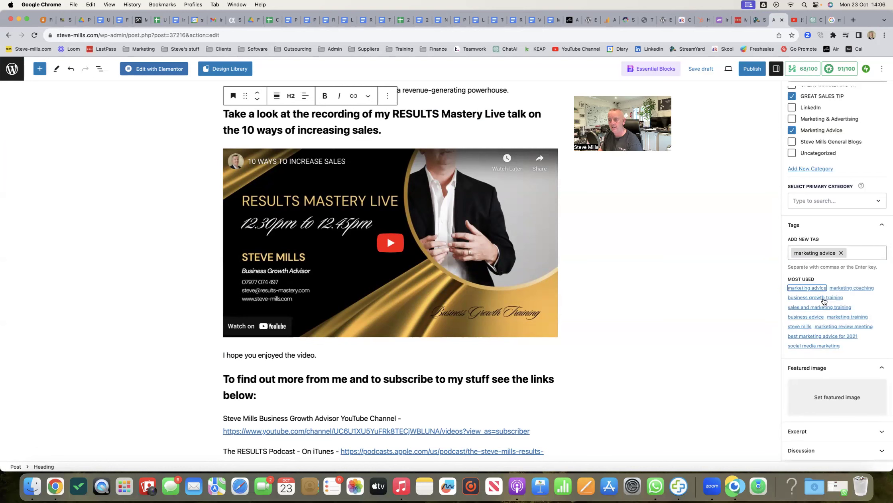
left_click(816, 308)
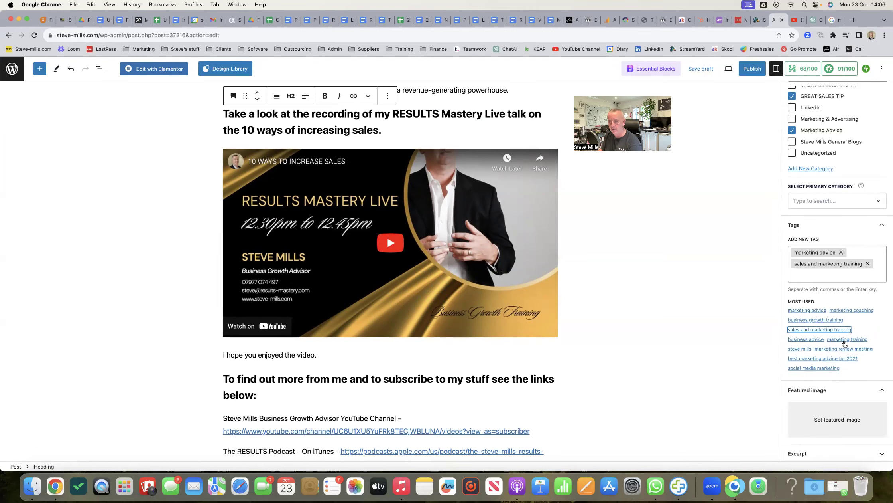
left_click(845, 342)
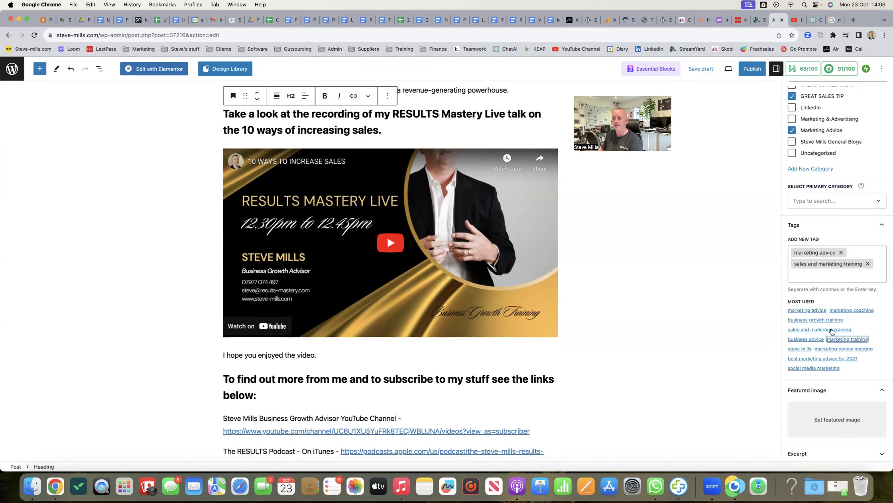
Step: Set Sales-training.png from the Media Library as the post's featured image
scroll(821, 335, "down", 5)
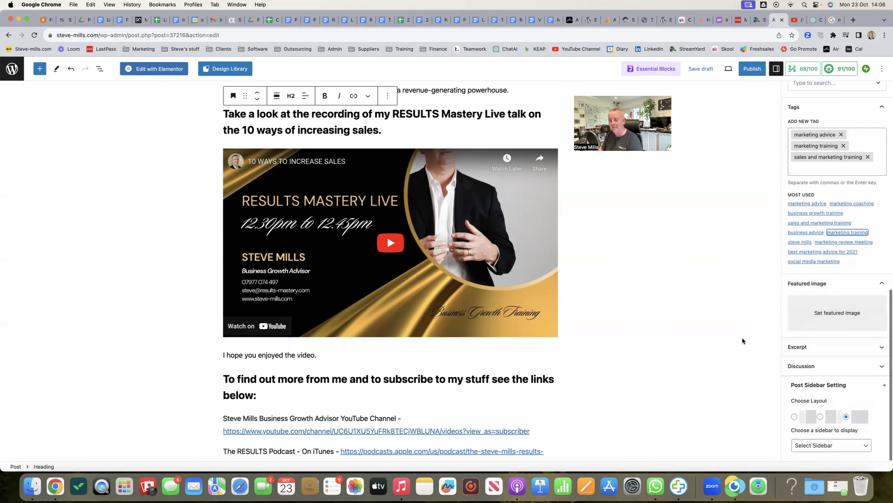
left_click(838, 315)
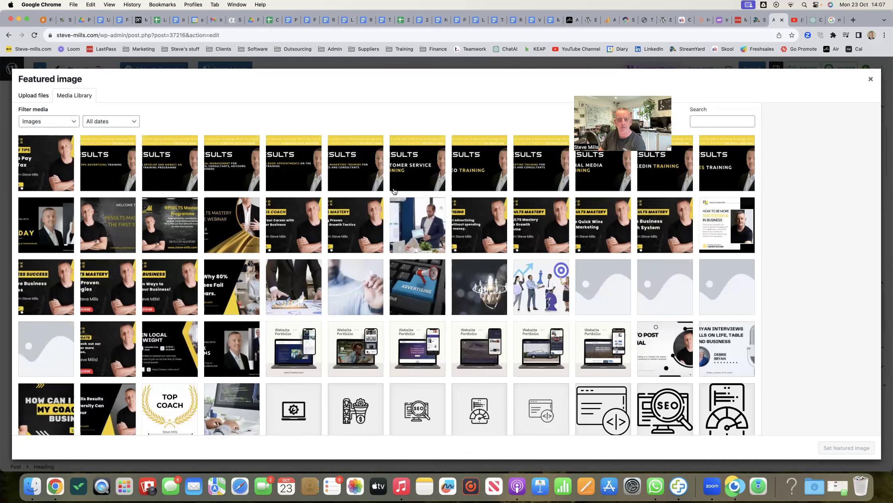
scroll(149, 311, "down", 1)
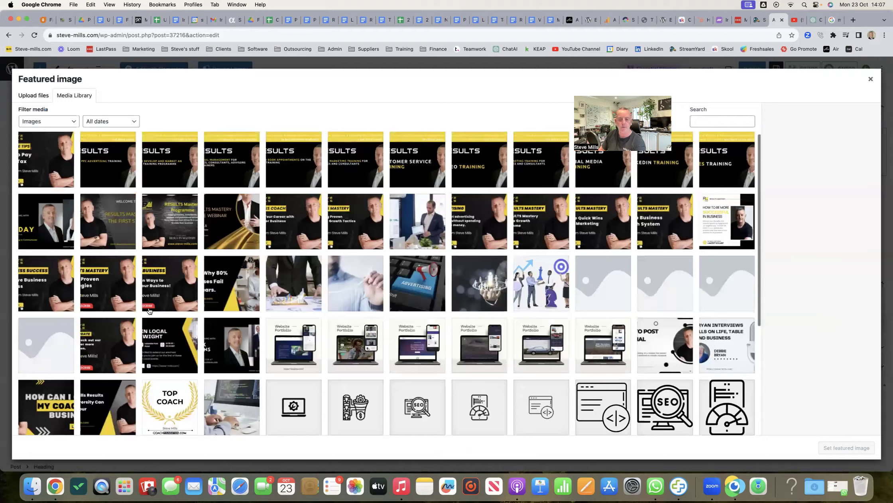
scroll(149, 310, "down", 5)
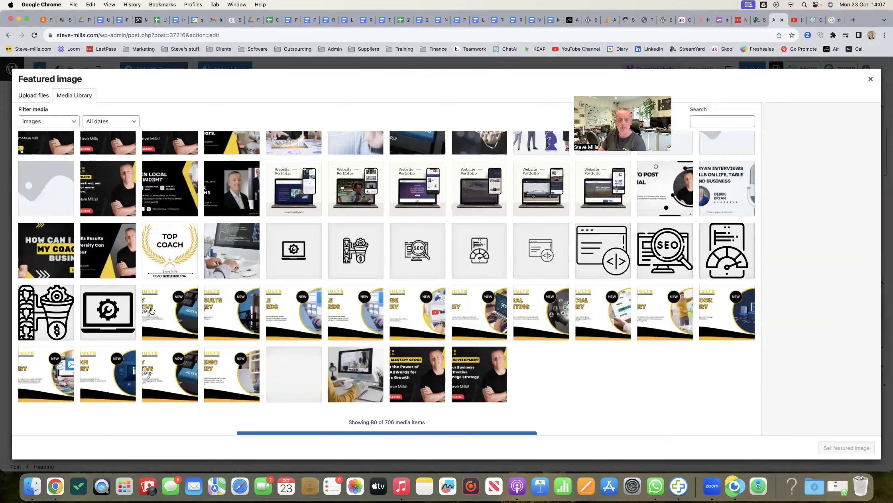
scroll(222, 306, "up", 3)
scroll(223, 306, "up", 3)
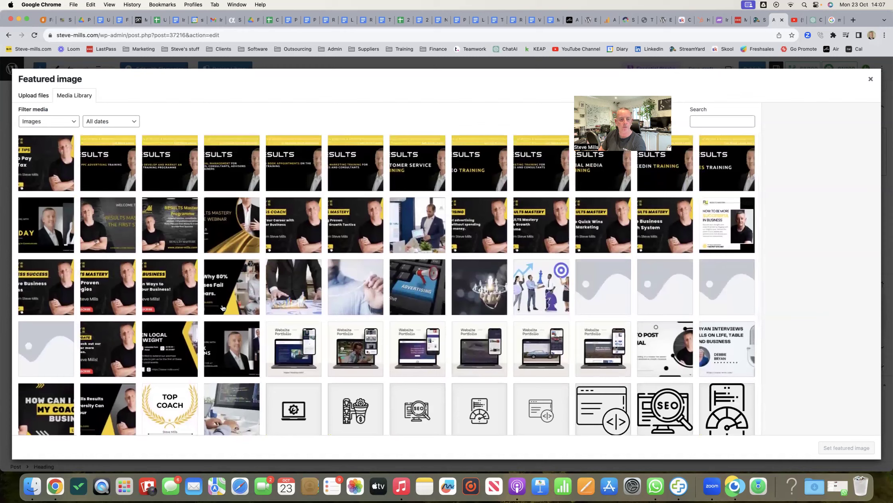
left_click(723, 174)
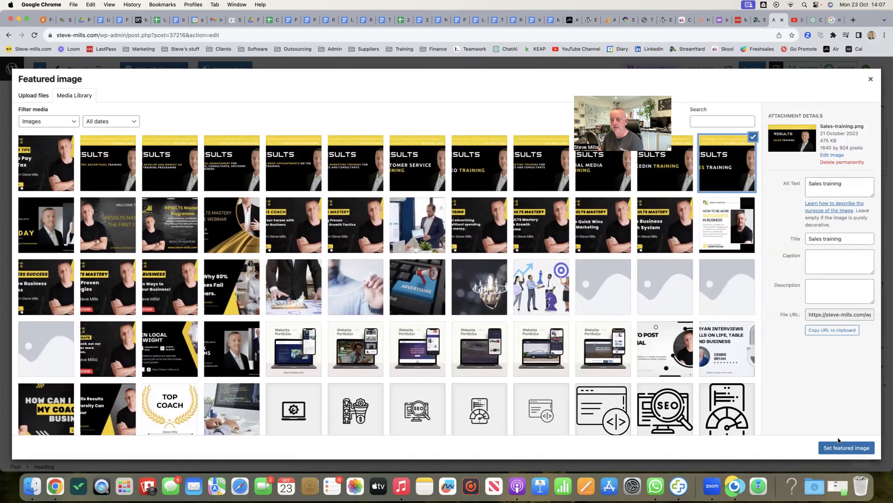
left_click(844, 451)
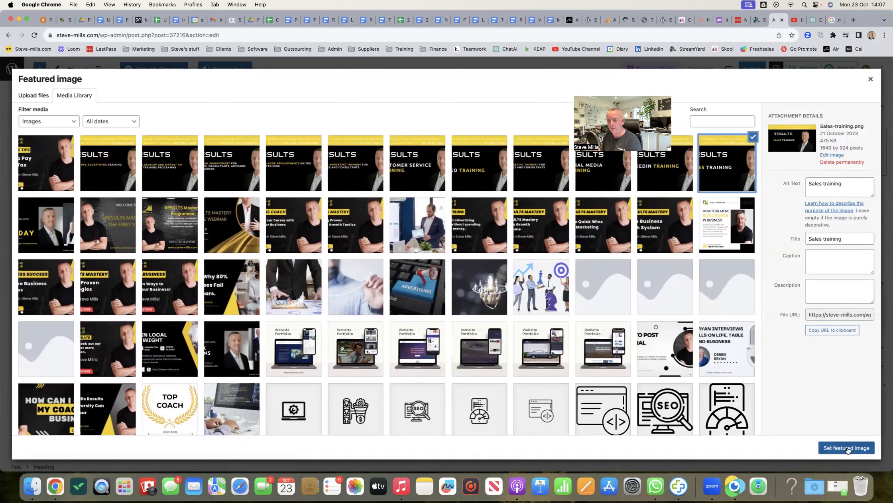
left_click(843, 451)
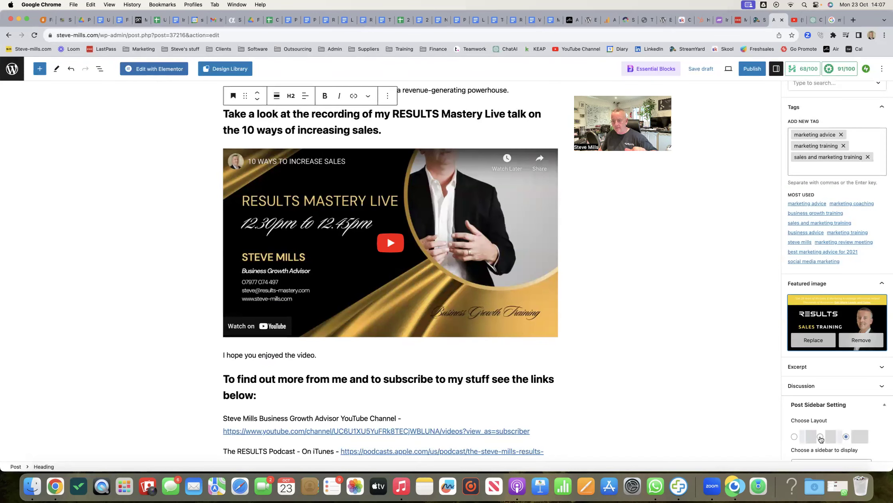
Step: Choose the right-sidebar layout in the post's sidebar setting
left_click(820, 437)
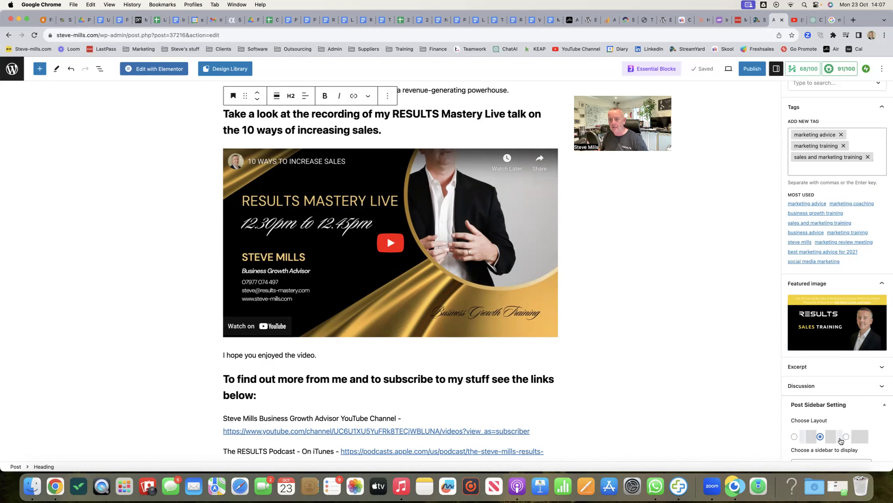
scroll(737, 361, "down", 6)
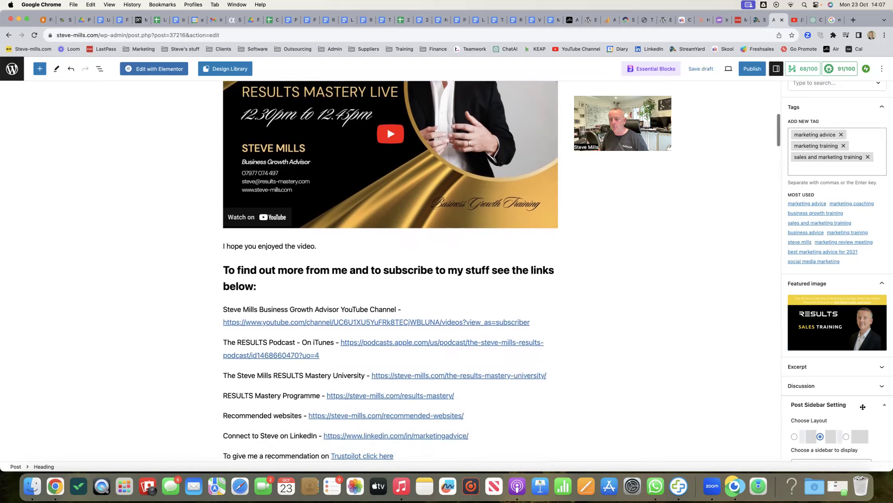
scroll(839, 407, "down", 1)
Step: Publish the "10 Ways to Increase Sales" post immediately with public visibility
scroll(839, 407, "up", 10)
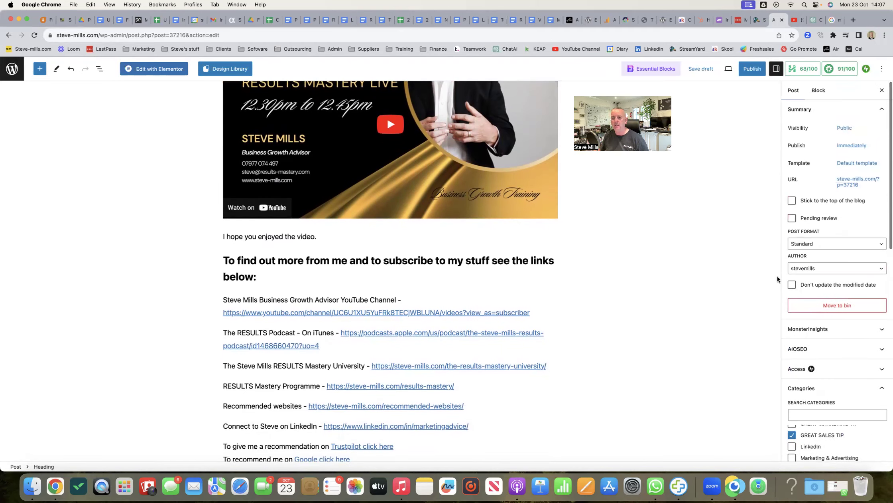
scroll(739, 245, "up", 15)
scroll(751, 80, "up", 2)
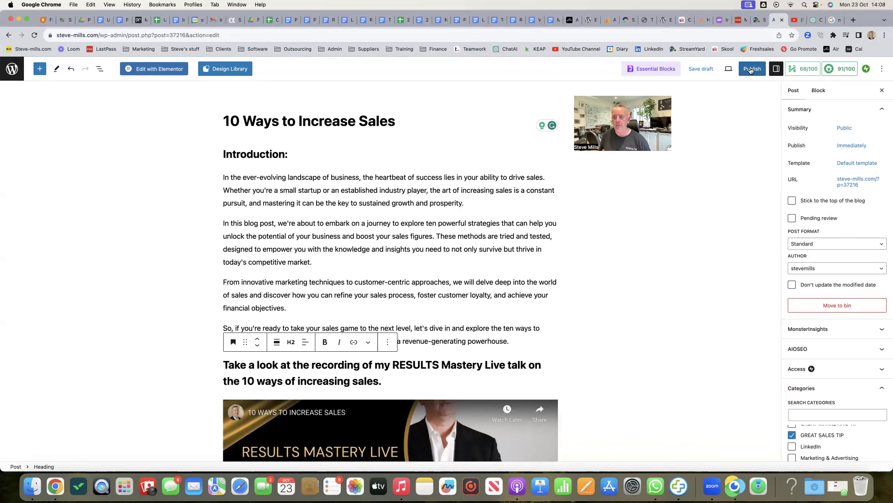
left_click(750, 70)
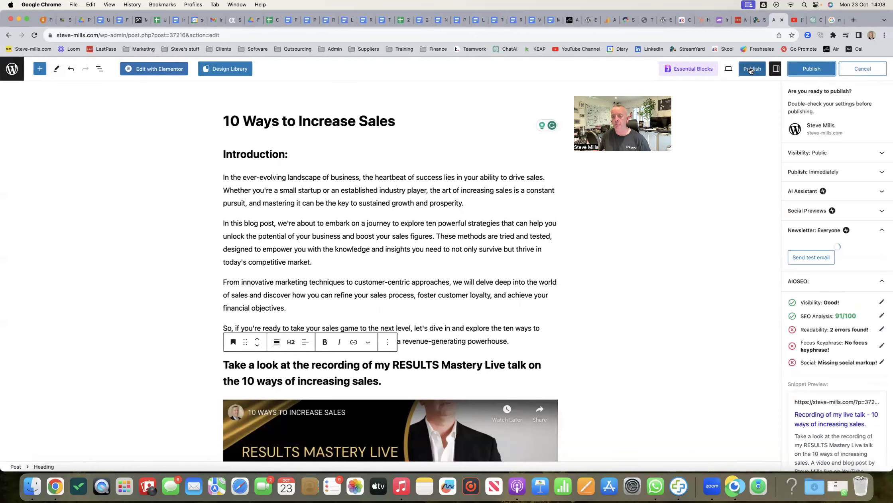
left_click(810, 70)
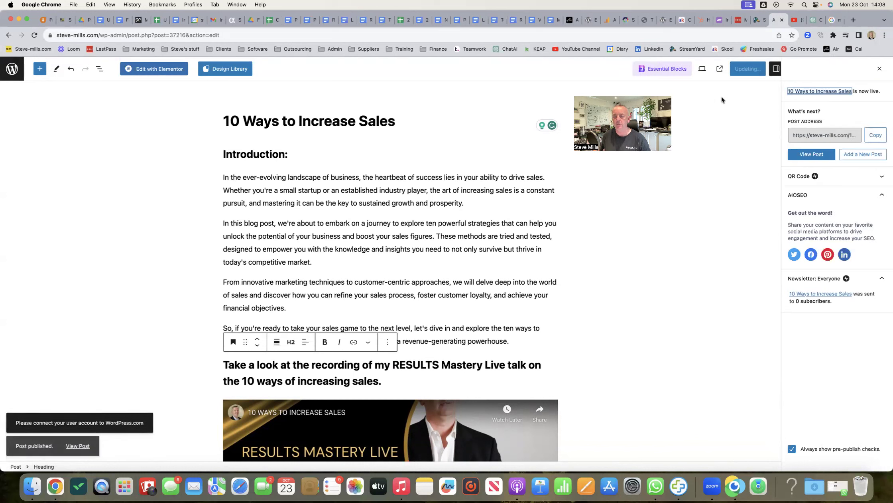
Step: View the live post and check its featured image, introduction, embedded video, links and sidebar
left_click(811, 154)
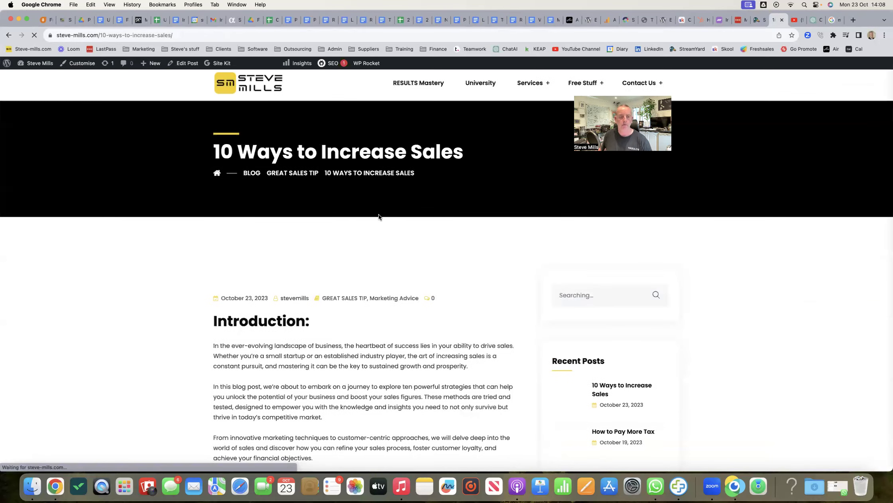
scroll(378, 213, "down", 5)
scroll(379, 215, "up", 2)
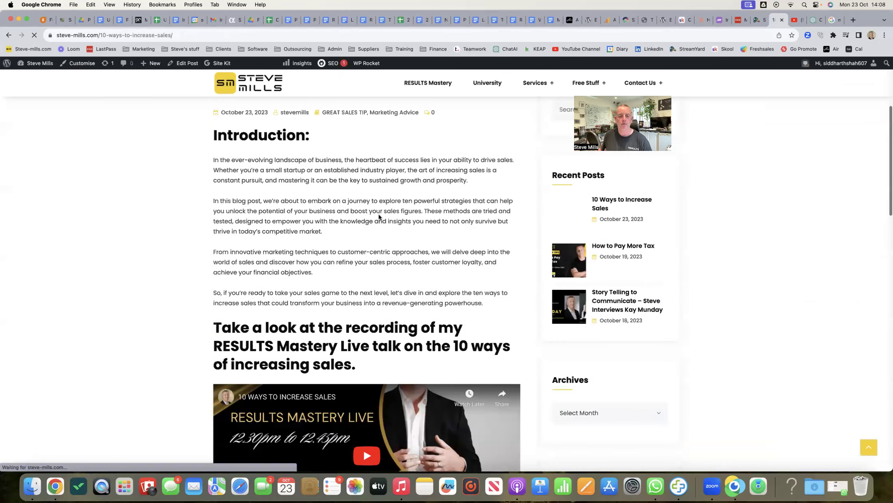
scroll(378, 213, "down", 5)
scroll(377, 199, "up", 1)
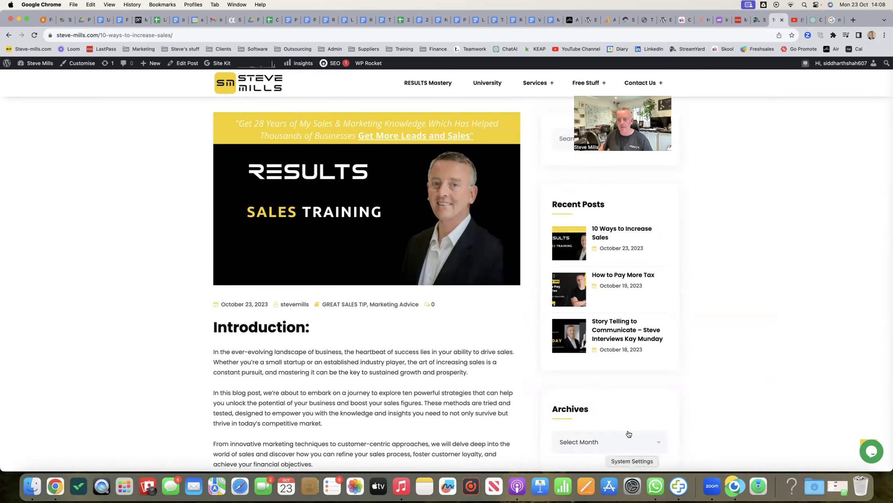
scroll(616, 228, "down", 10)
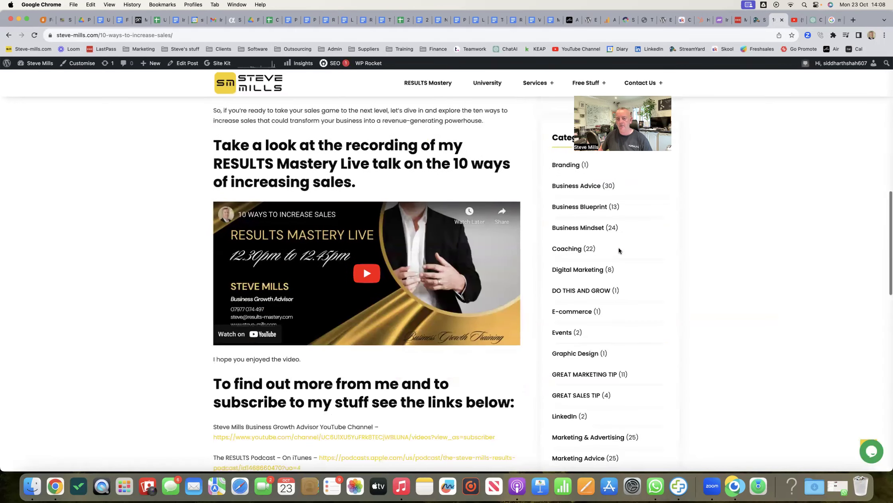
Step: Examine the live post's sidebar, including its recent posts, archives and full category list
scroll(619, 249, "up", 10)
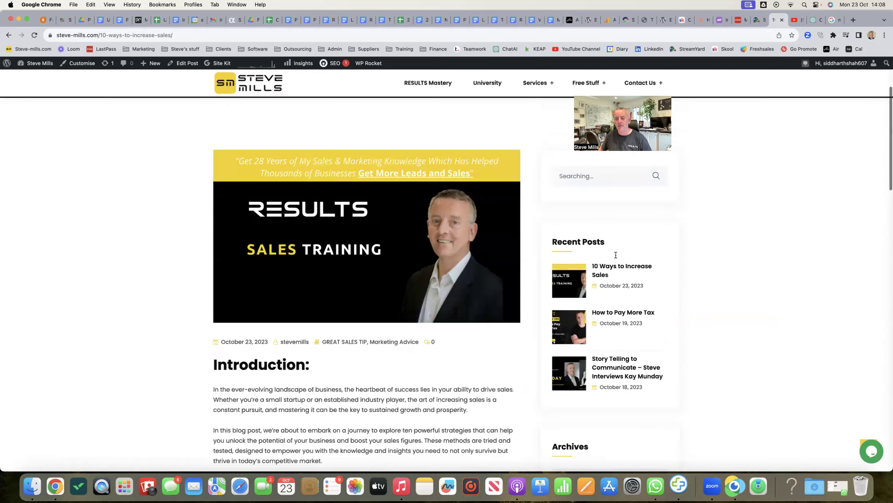
scroll(604, 267, "up", 3)
scroll(604, 267, "down", 5)
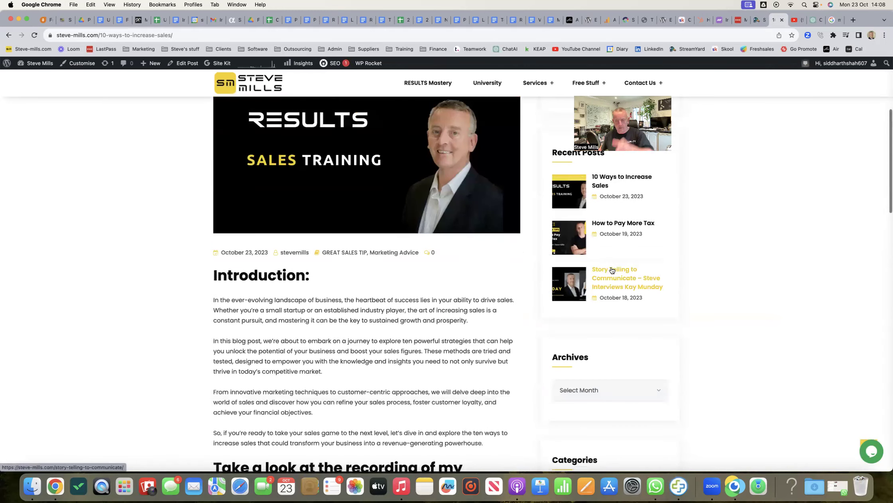
scroll(613, 270, "down", 5)
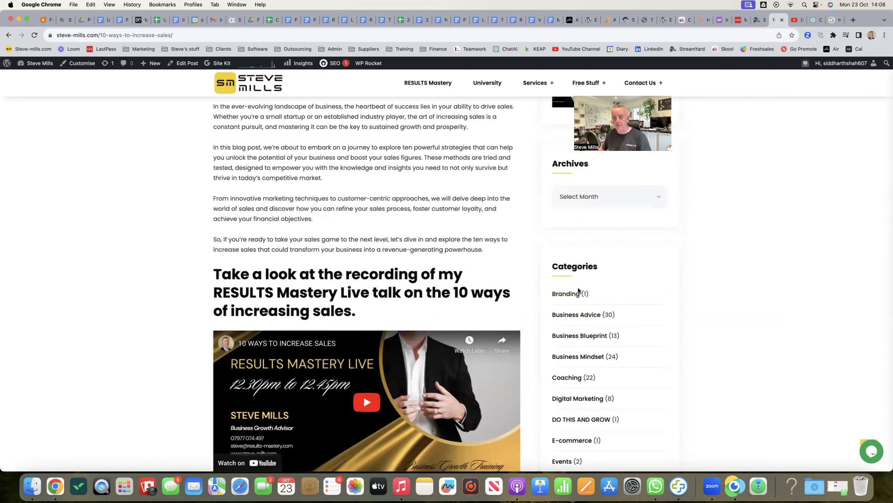
scroll(573, 362, "down", 1)
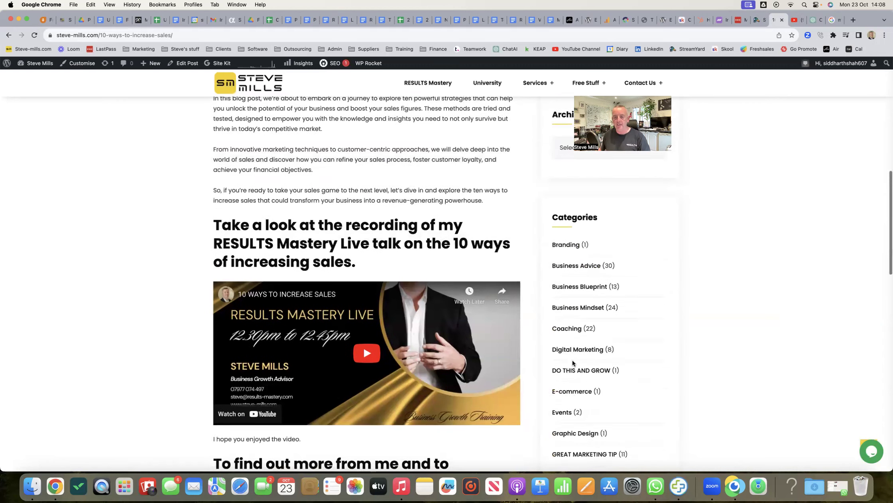
scroll(572, 362, "down", 1)
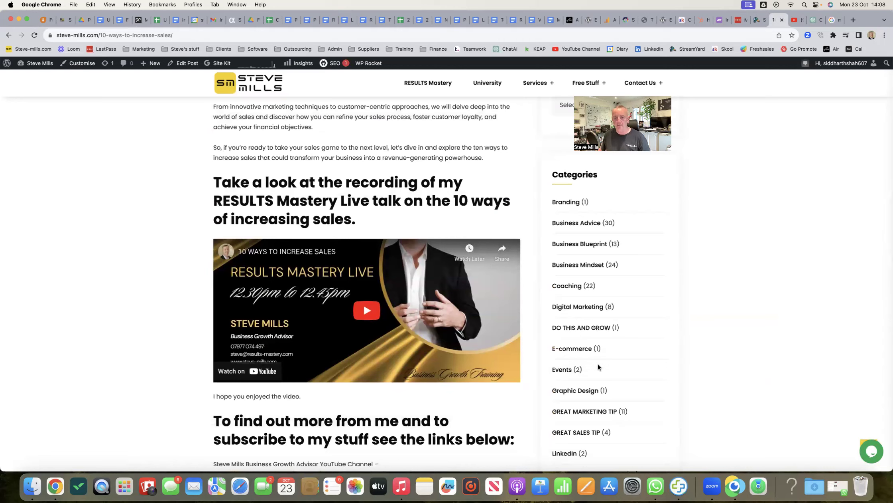
scroll(598, 366, "down", 1)
scroll(598, 366, "up", 1)
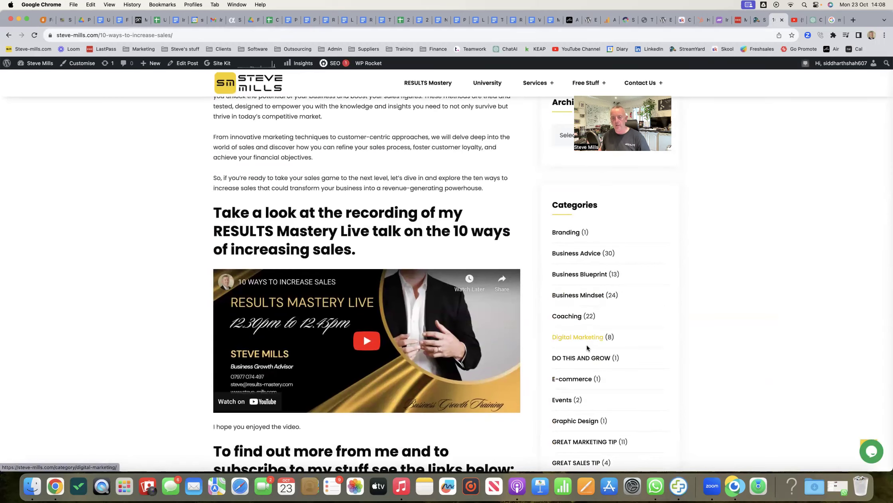
scroll(590, 350, "down", 5)
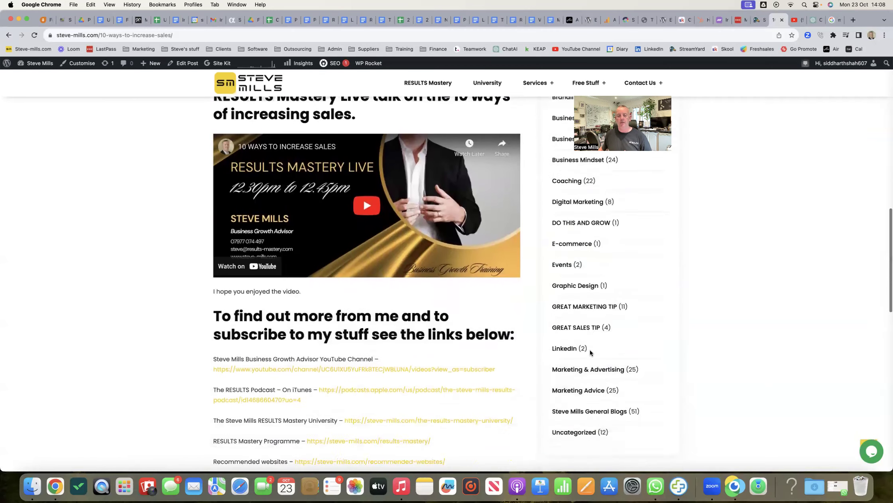
scroll(590, 350, "down", 4)
scroll(590, 348, "up", 6)
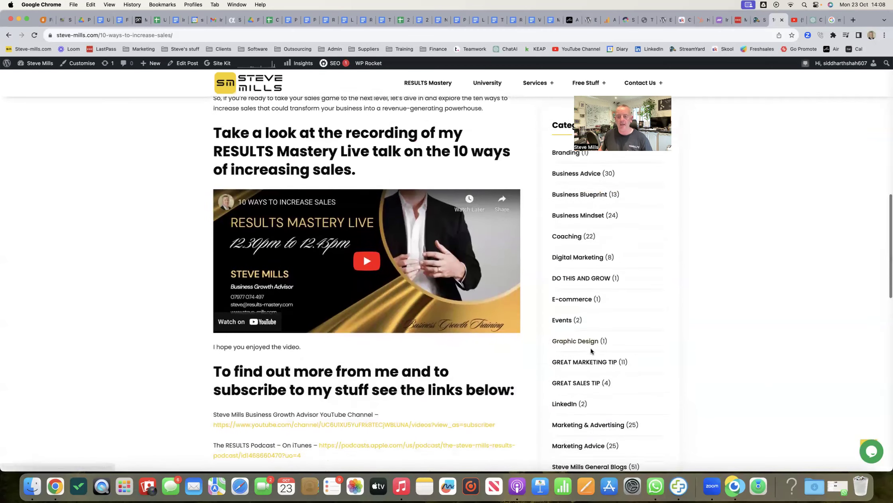
scroll(590, 348, "down", 3)
Step: Test the embedded "10 WAYS TO INCREASE SALES" video by playing it briefly, pausing it and dismissing the suggested videos
scroll(521, 322, "up", 15)
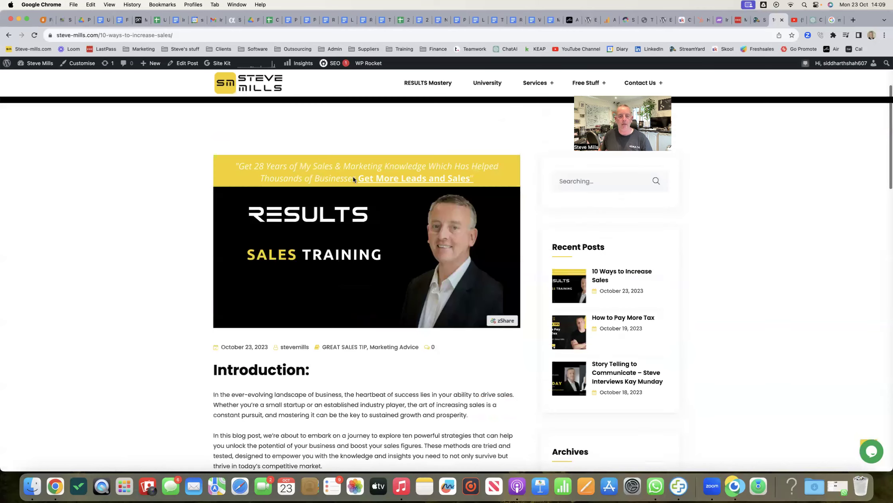
scroll(347, 175, "up", 2)
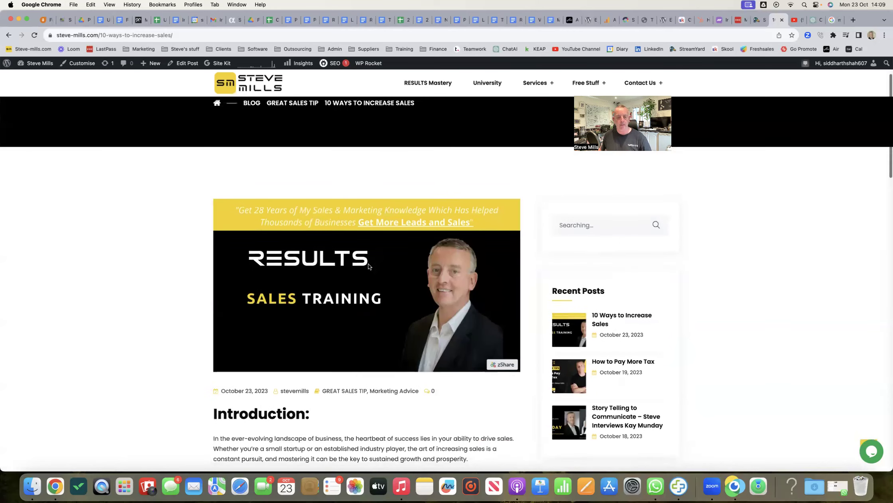
scroll(368, 264, "down", 4)
scroll(368, 266, "down", 5)
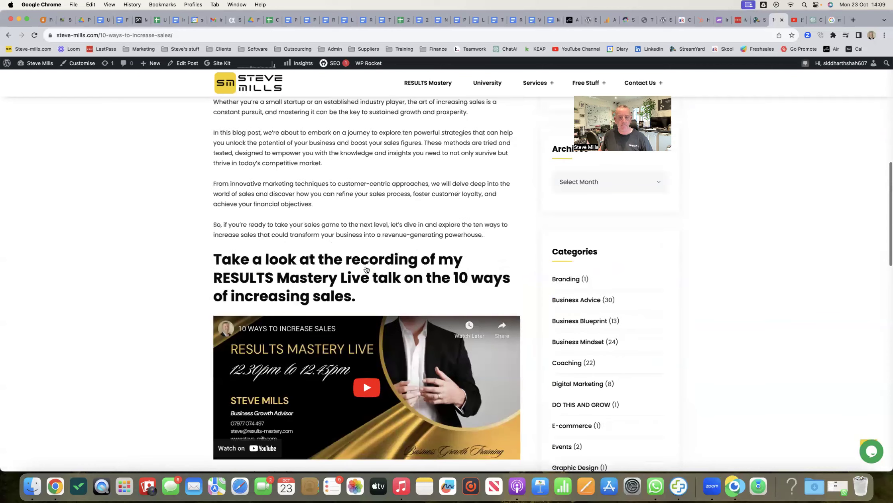
scroll(365, 283, "down", 3)
left_click(382, 281)
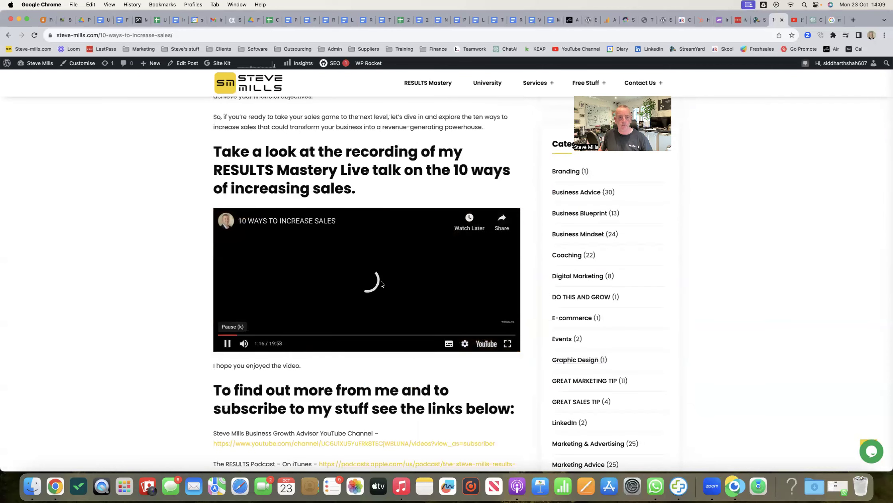
left_click(226, 345)
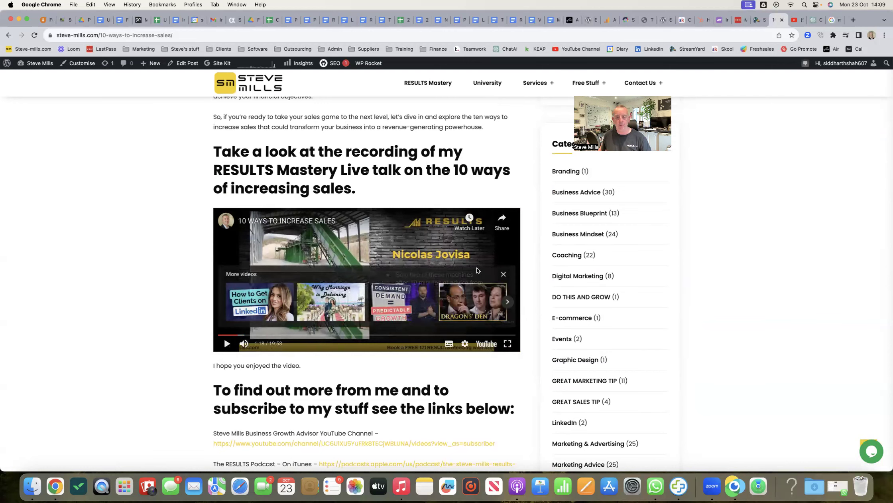
left_click(503, 274)
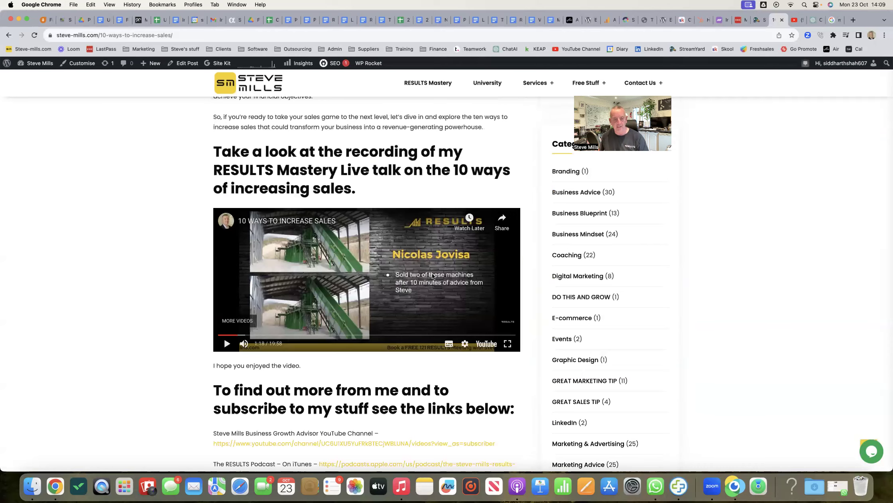
Step: Check the subscription and recommendation links and the tags below the video, and return to the post's title banner
scroll(428, 278, "down", 3)
scroll(428, 279, "down", 3)
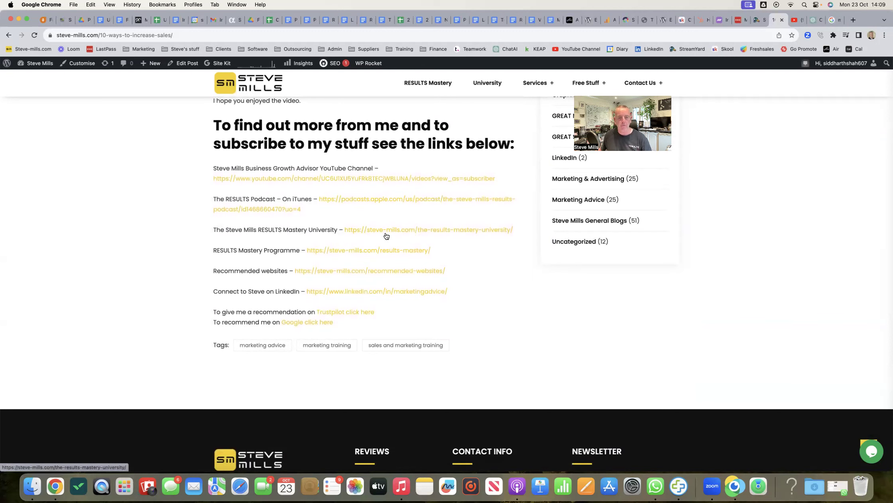
scroll(384, 237, "up", 2)
scroll(385, 234, "up", 20)
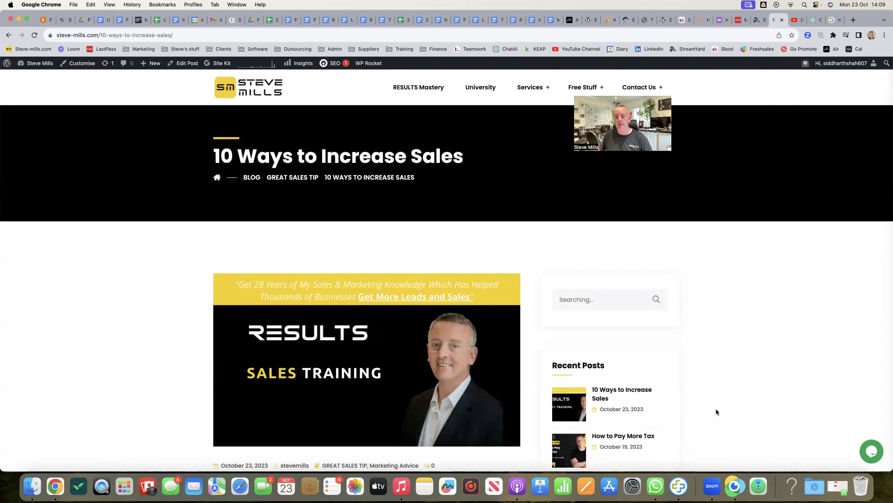
left_click(679, 485)
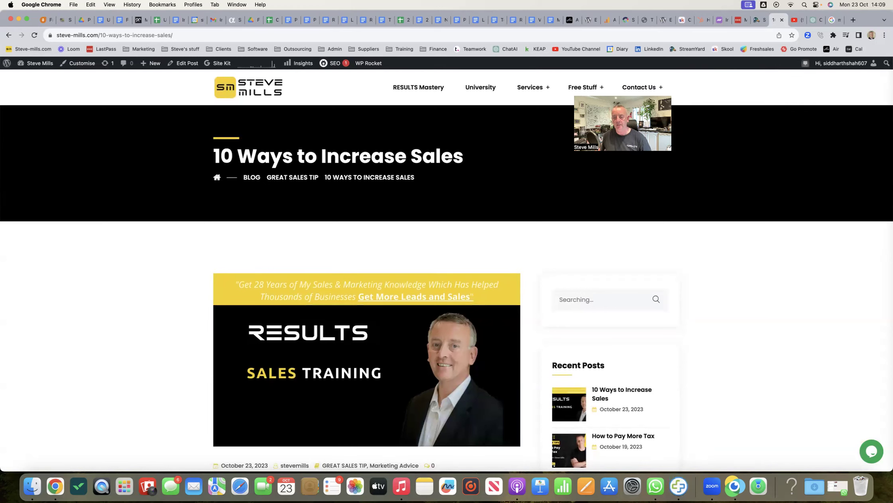